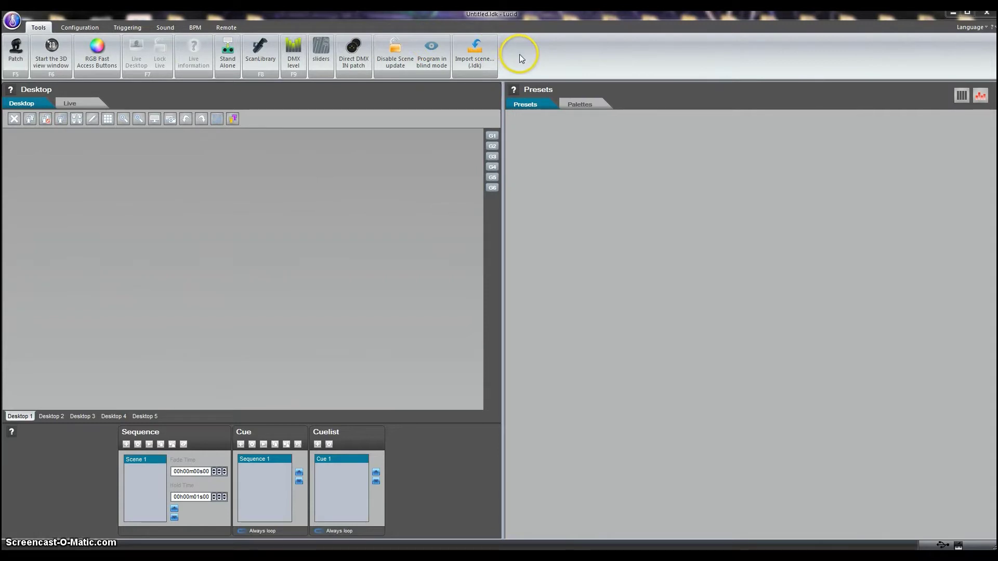
Review the DMX interface's hardware settings and its universe patch, and close them without changes
click(79, 27)
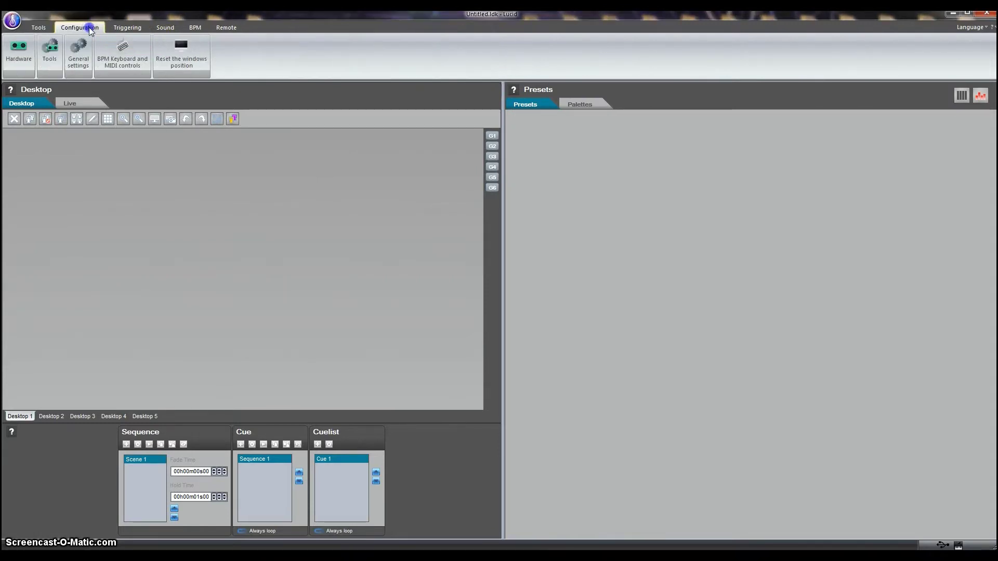
click(22, 58)
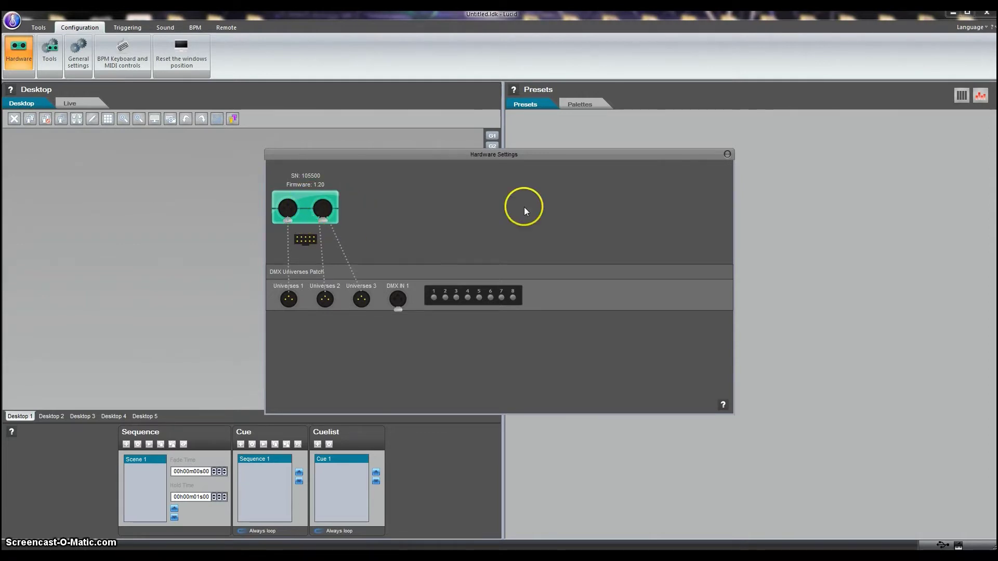
click(727, 154)
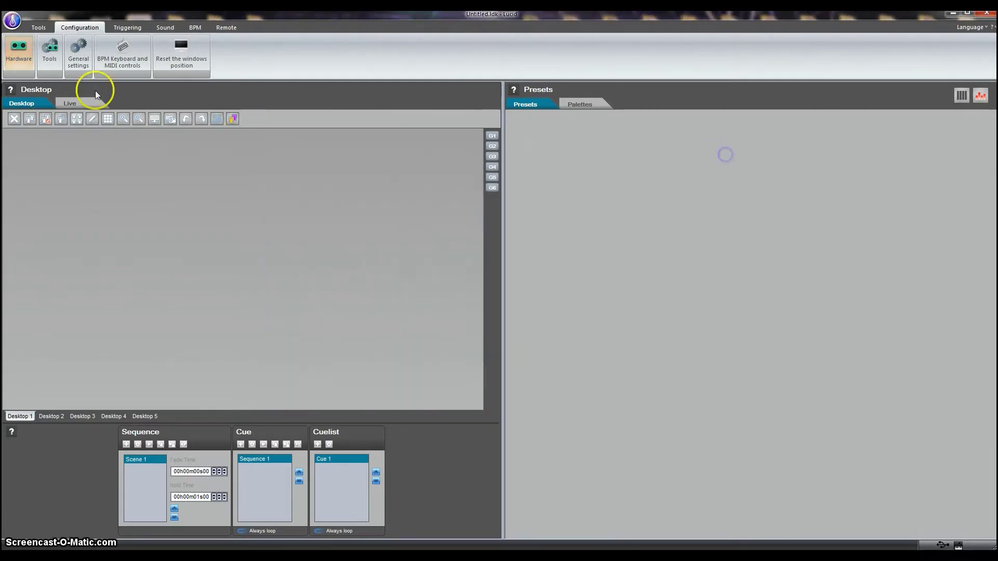
Request the DMX interface's Tools application but decline to disconnect, and look over the general settings without saving changes
click(50, 52)
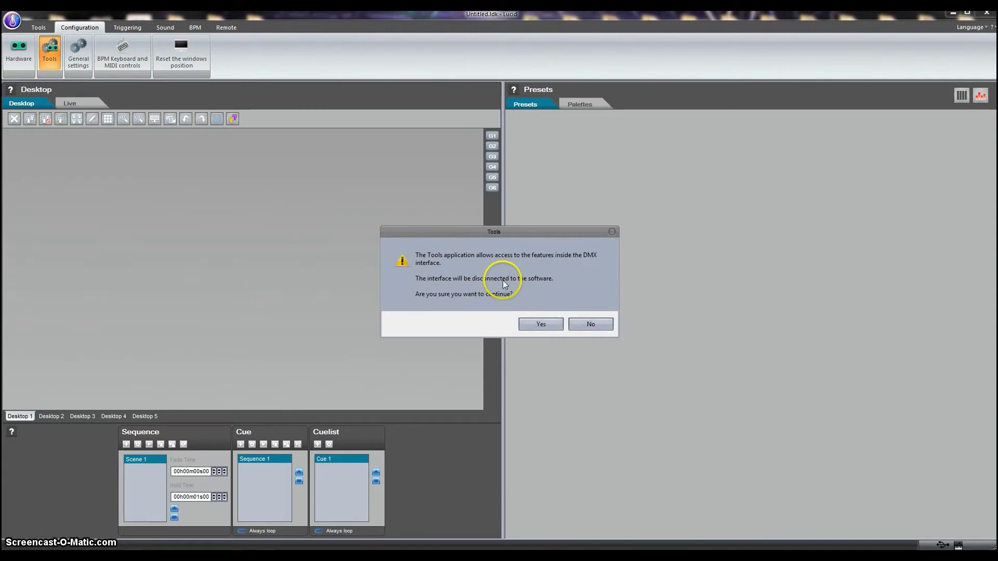
click(590, 324)
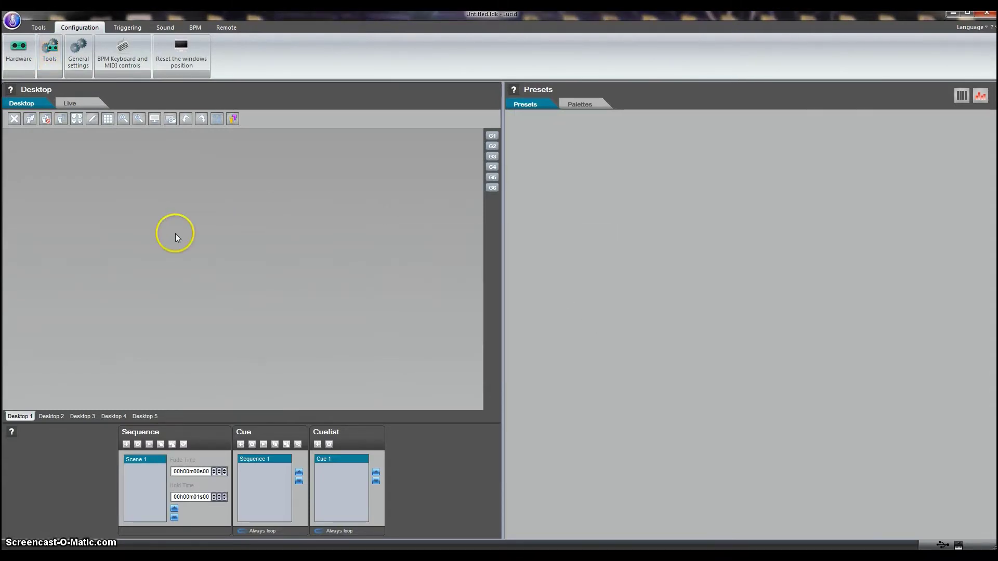
click(78, 57)
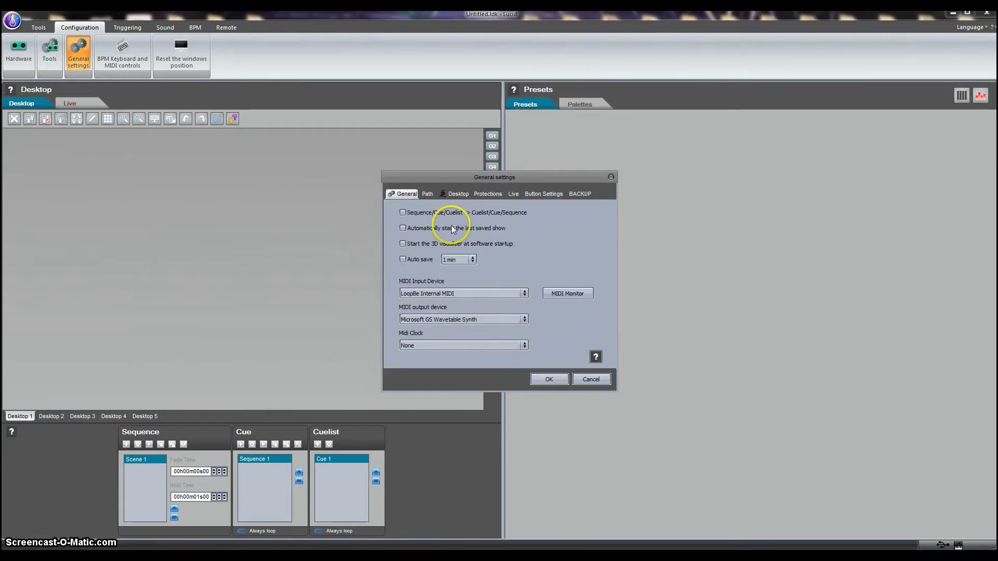
click(597, 379)
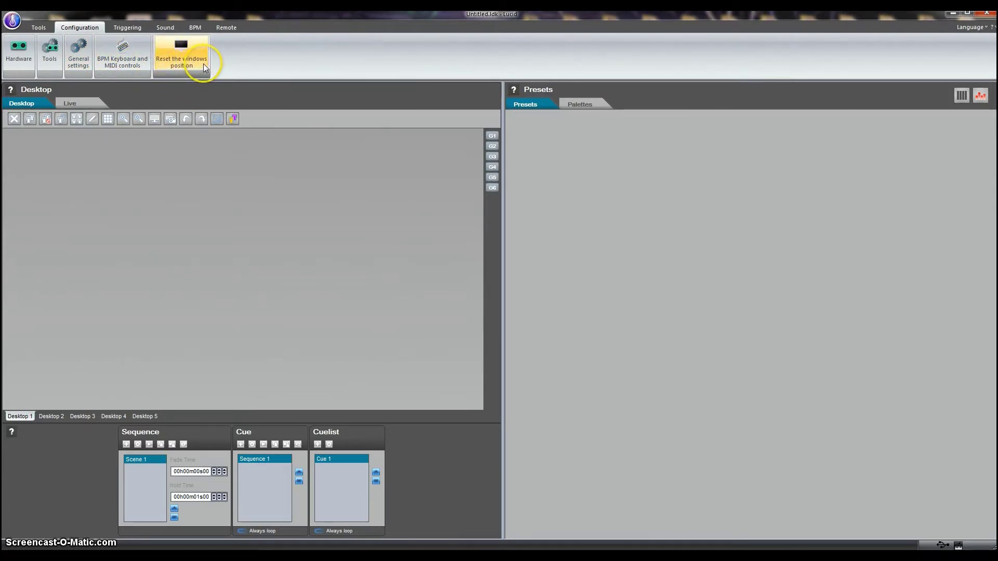
Review the available Triggering, Sound, BPM and Remote options
click(116, 30)
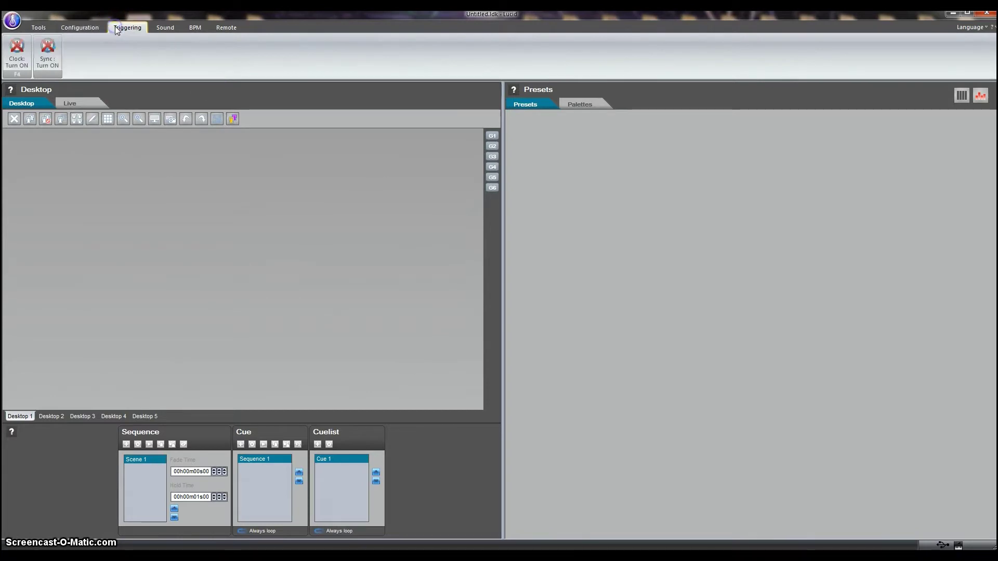
click(165, 27)
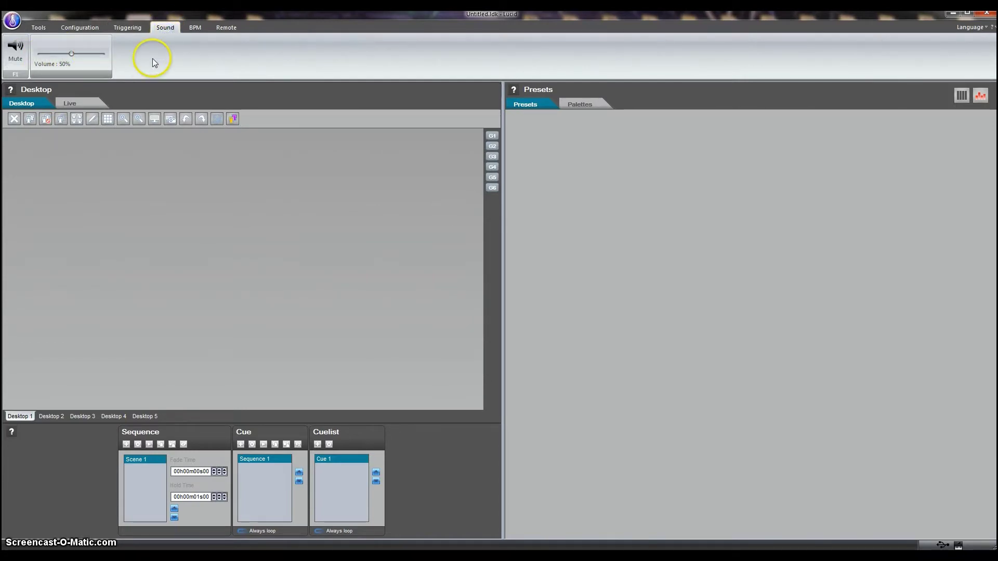
click(195, 27)
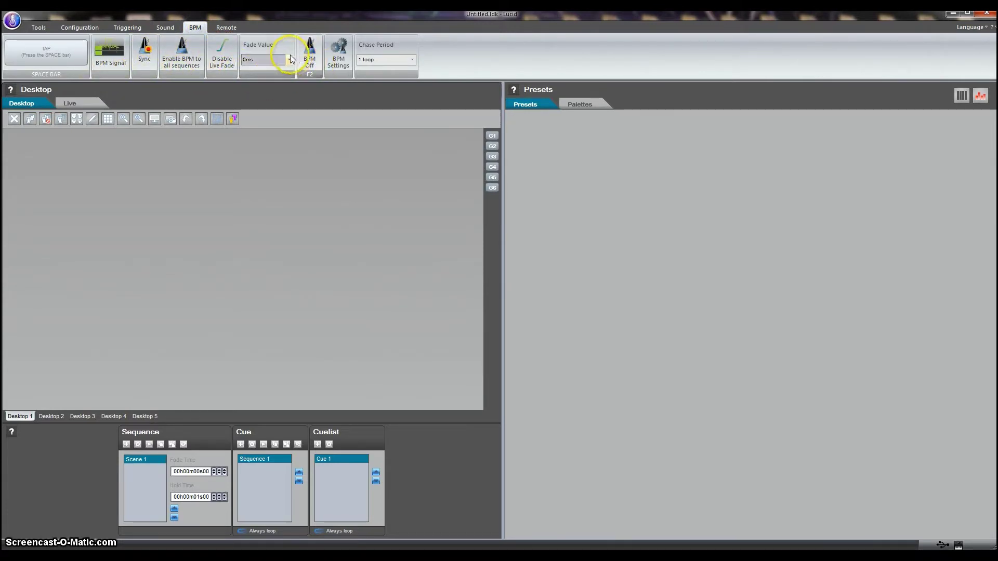
click(226, 28)
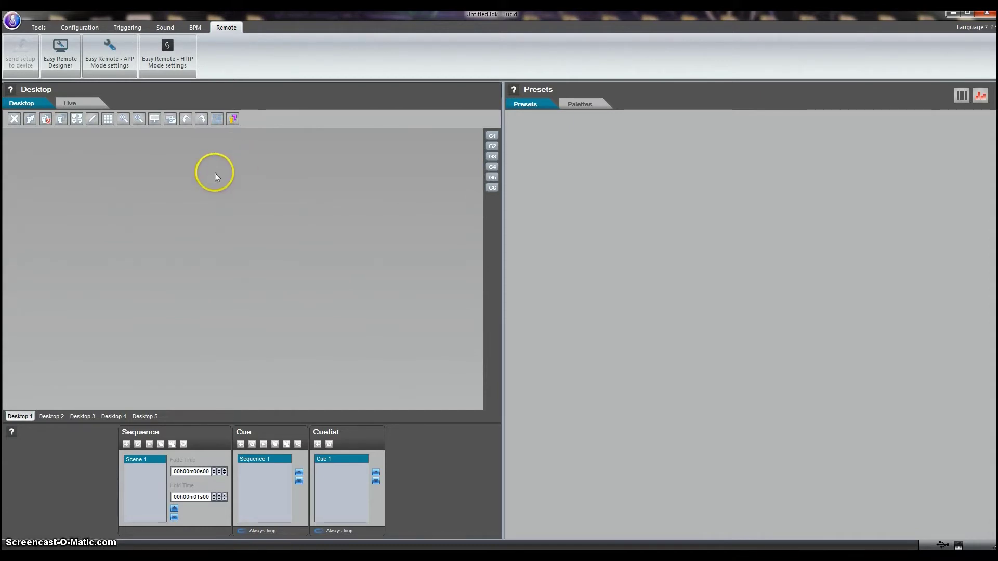
Look over the show tools, including scene import, Patch and the 3D view
click(35, 28)
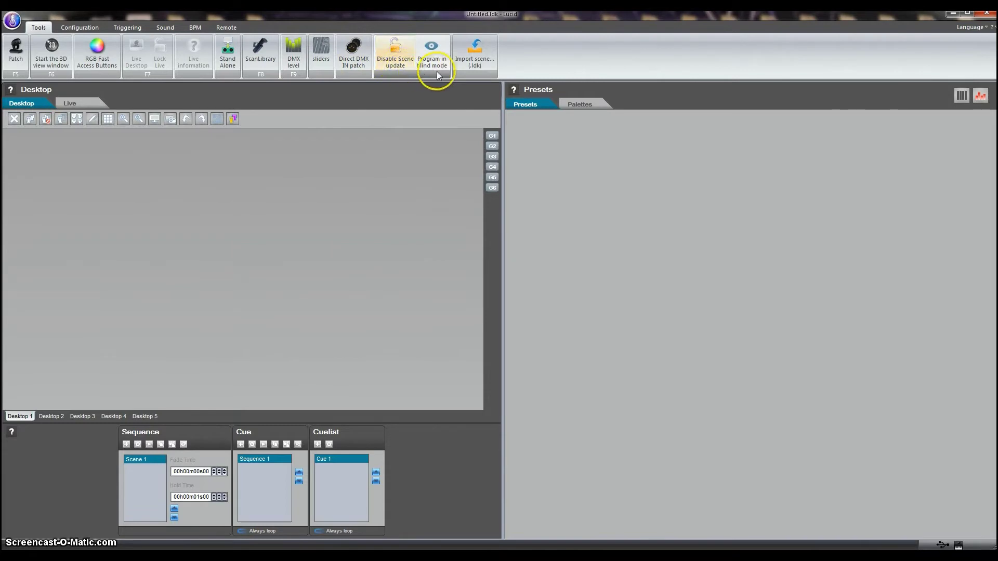
click(487, 68)
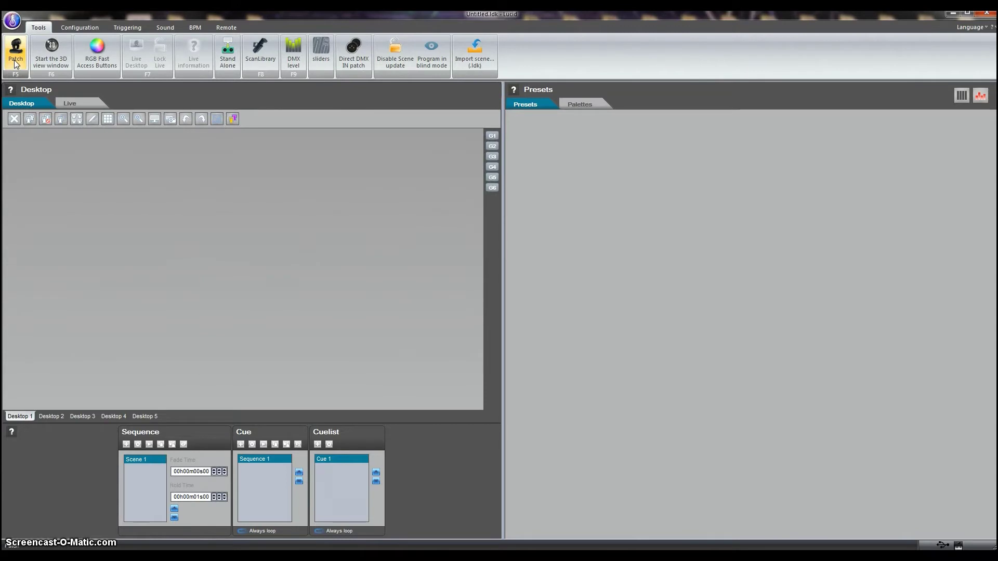
click(51, 61)
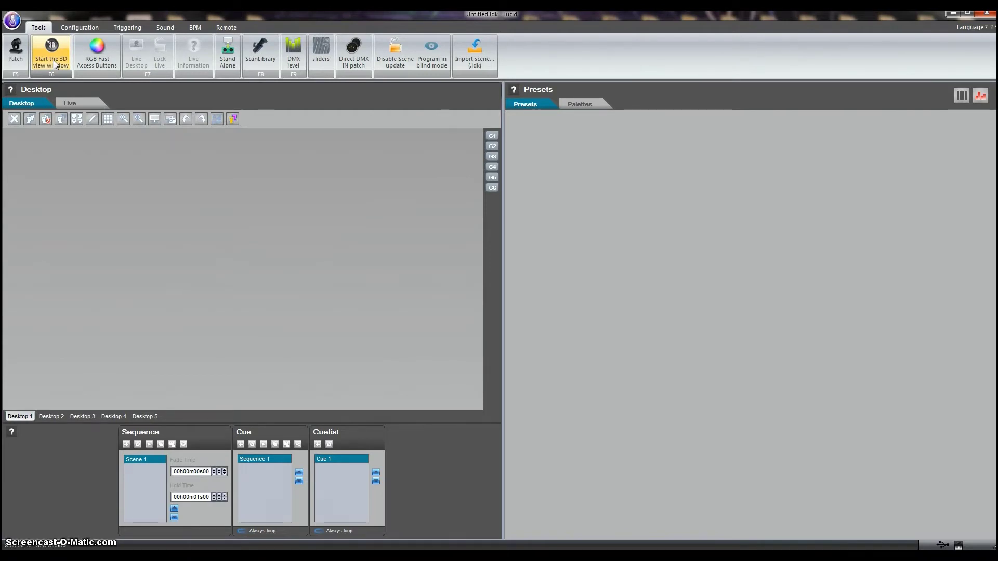
Examine the RGB fast access color buttons in their own palette over the desktop area, and close it
click(99, 64)
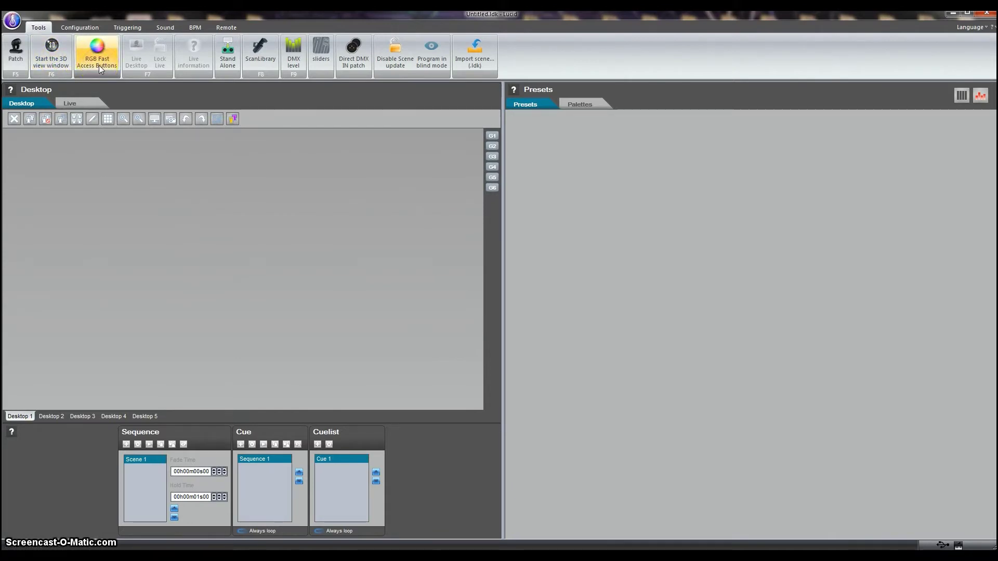
click(96, 65)
drag(123, 31, 303, 173)
click(385, 281)
click(352, 256)
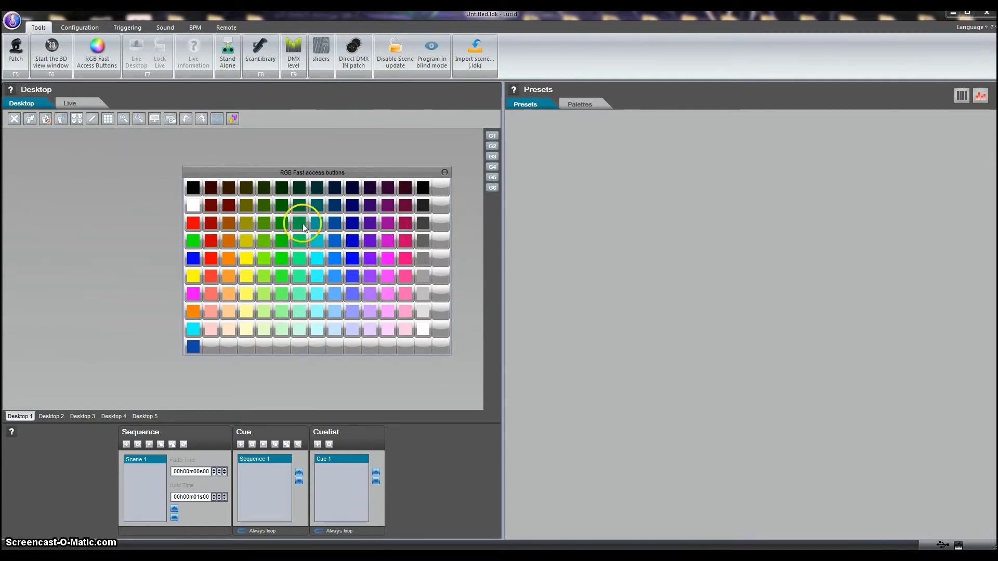
click(353, 233)
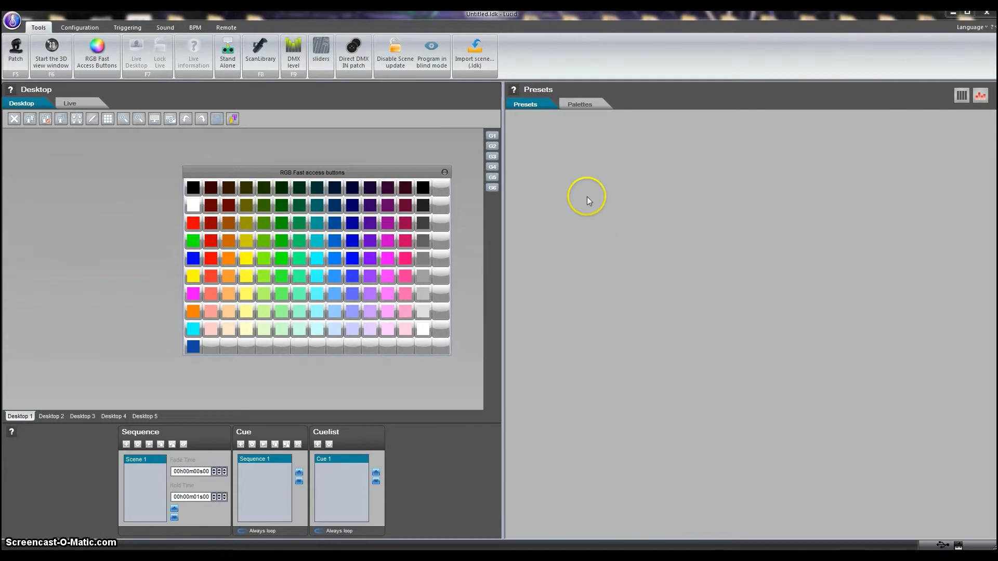
click(444, 172)
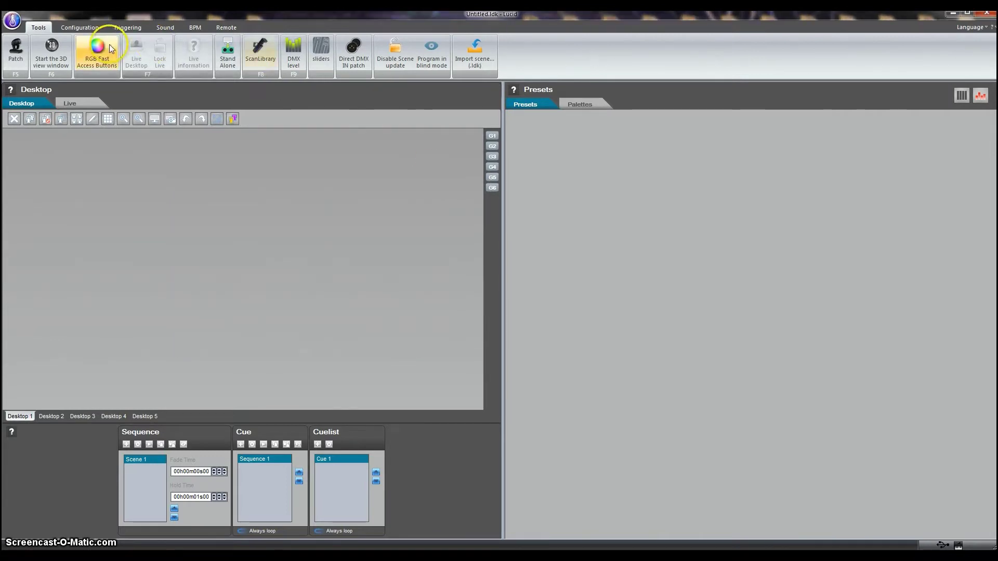
Examine the StandAlone Manager's memory tree, universe and channel options, and page grid, and close it without changes
click(232, 62)
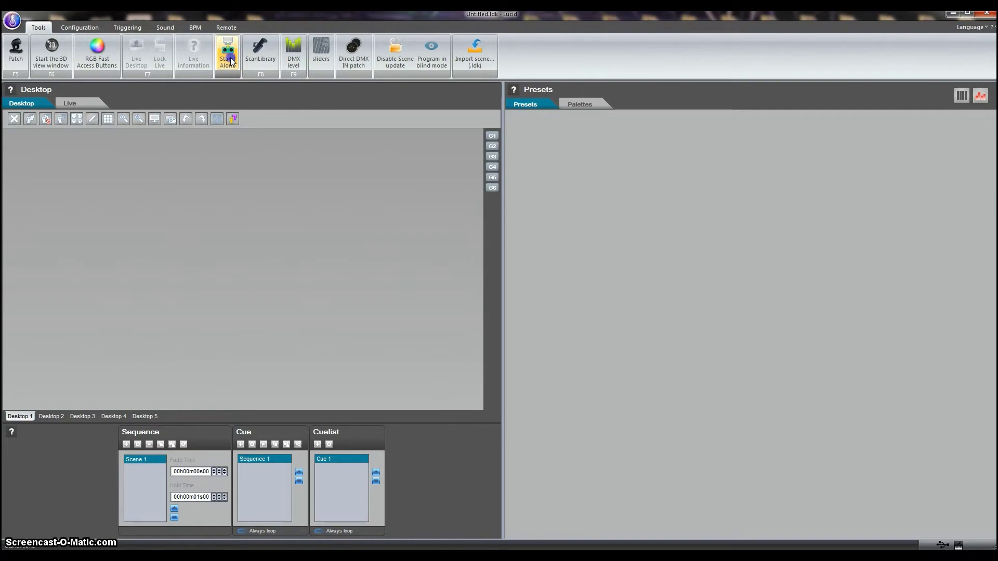
drag(429, 151, 387, 128)
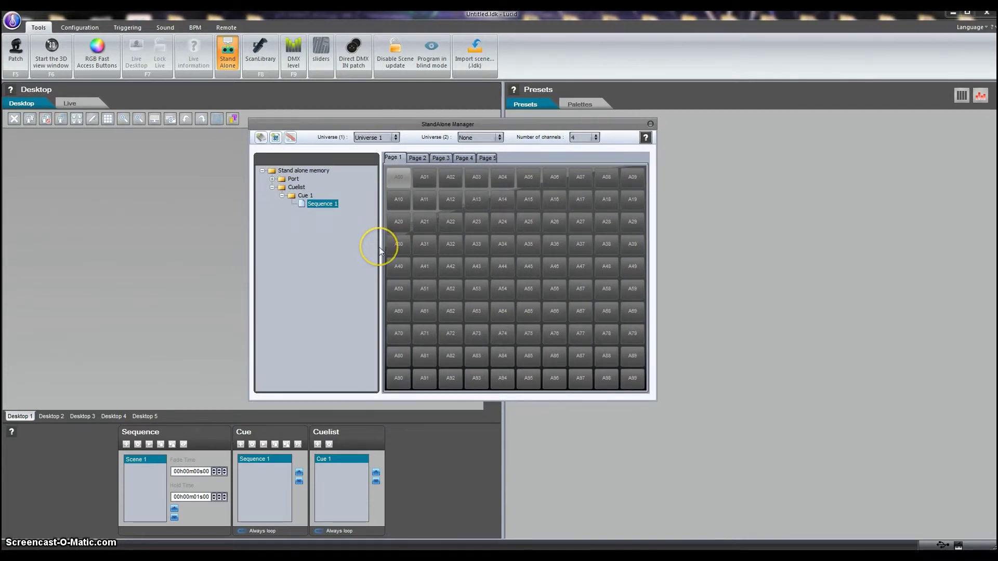
mouse_move(416, 264)
mouse_down()
mouse_move(485, 272)
mouse_move(506, 248)
mouse_move(519, 289)
mouse_move(428, 216)
mouse_up()
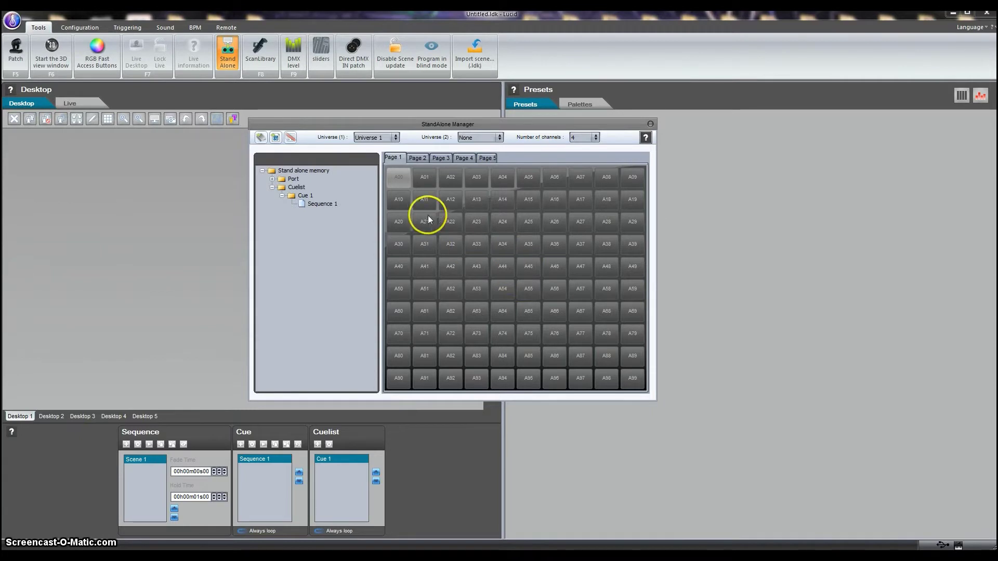
mouse_move(500, 185)
mouse_down()
mouse_move(347, 225)
mouse_move(291, 190)
mouse_move(332, 208)
mouse_up()
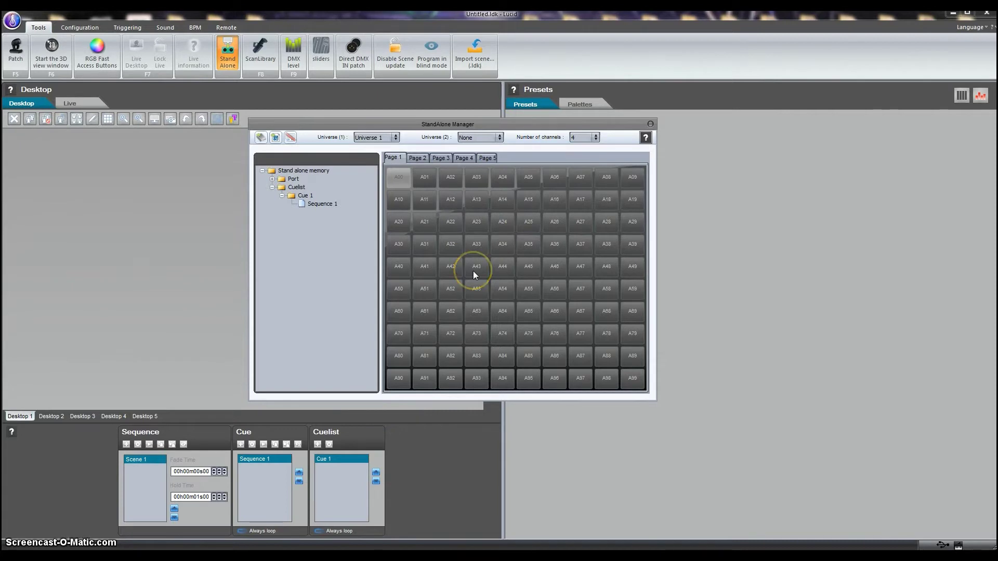
drag(515, 126, 536, 127)
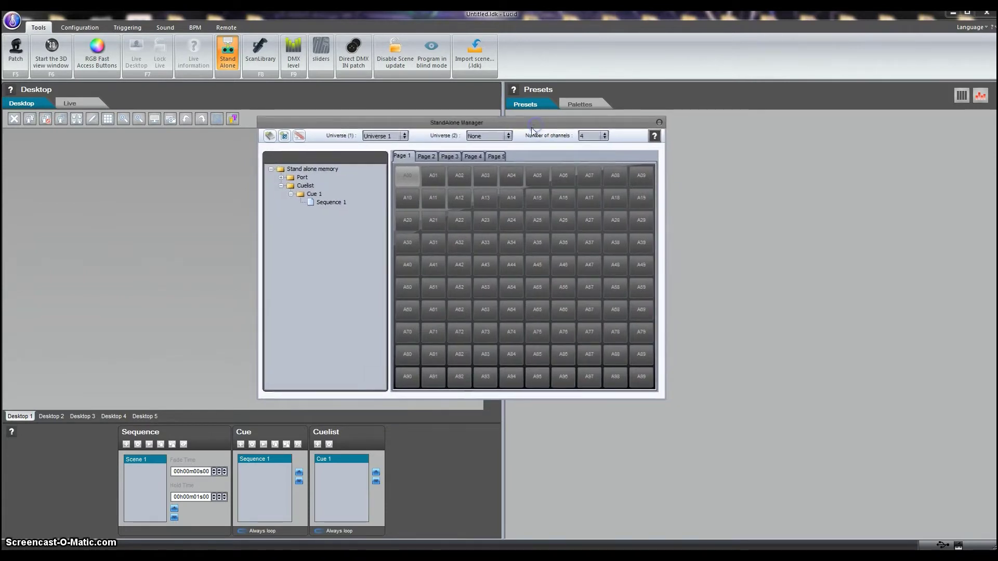
click(531, 136)
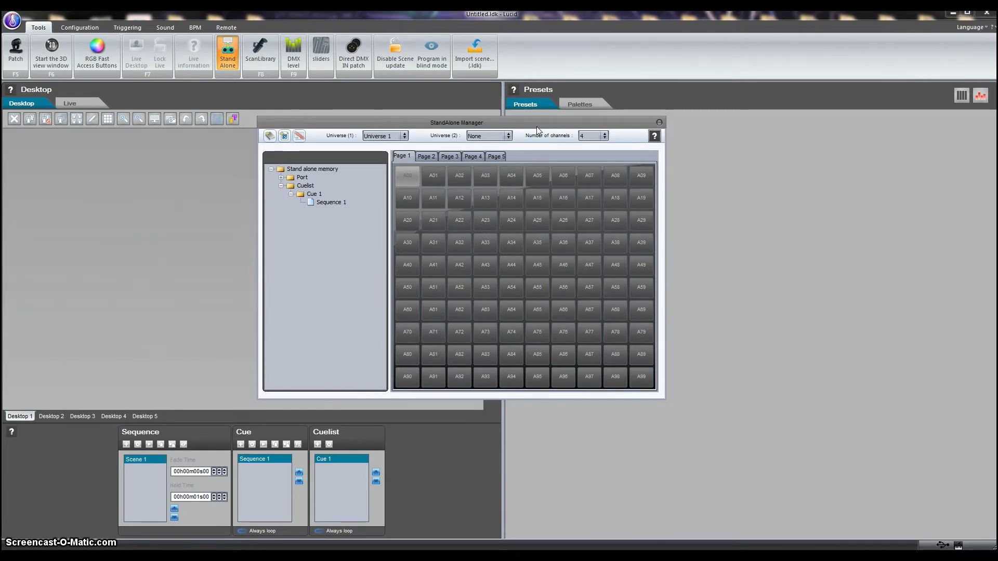
mouse_move(537, 128)
mouse_down()
mouse_move(540, 149)
mouse_move(536, 129)
mouse_up()
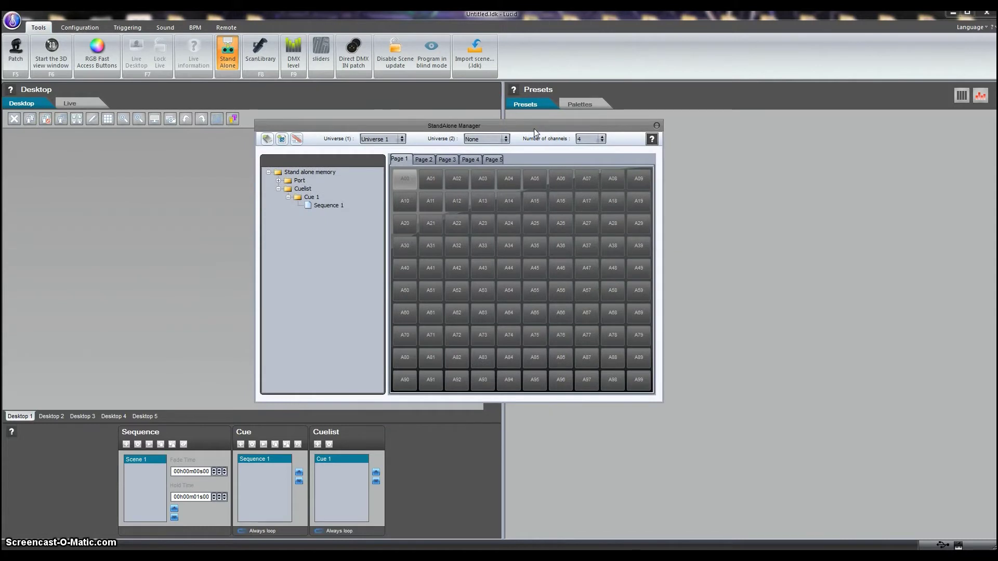
click(656, 126)
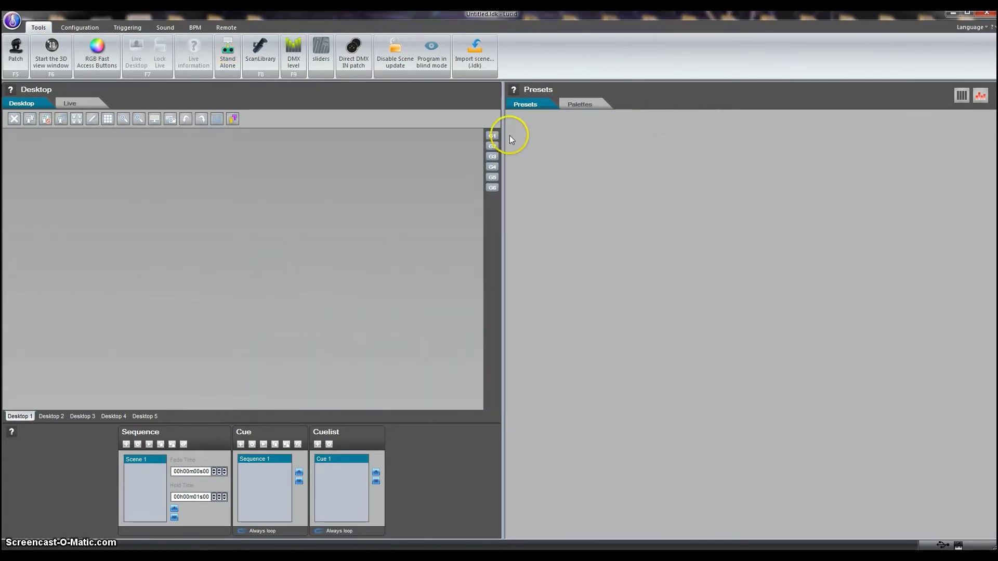
Look at the DMX channel sliders with their universe and first-channel options, and close them
click(334, 67)
drag(278, 14, 348, 129)
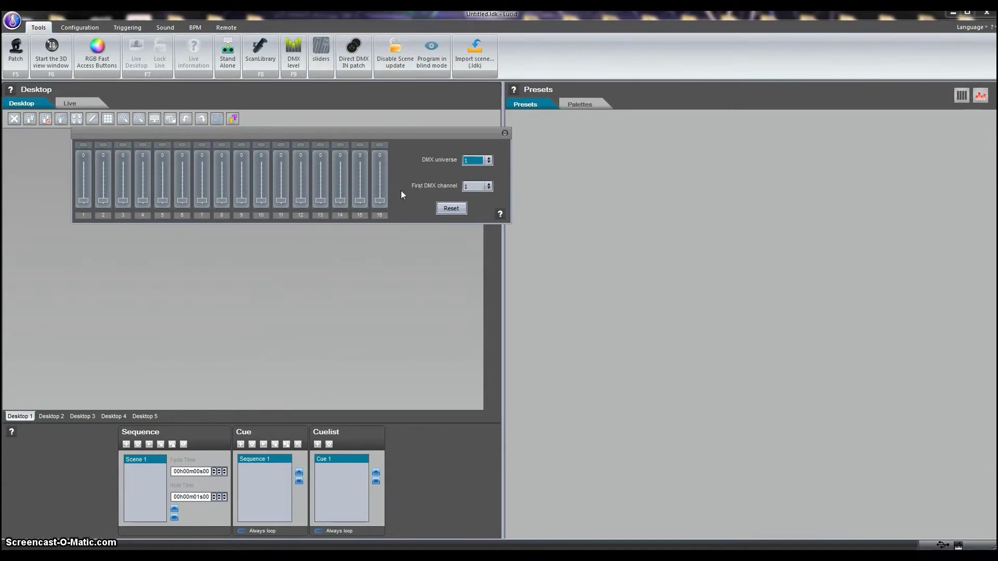
click(504, 133)
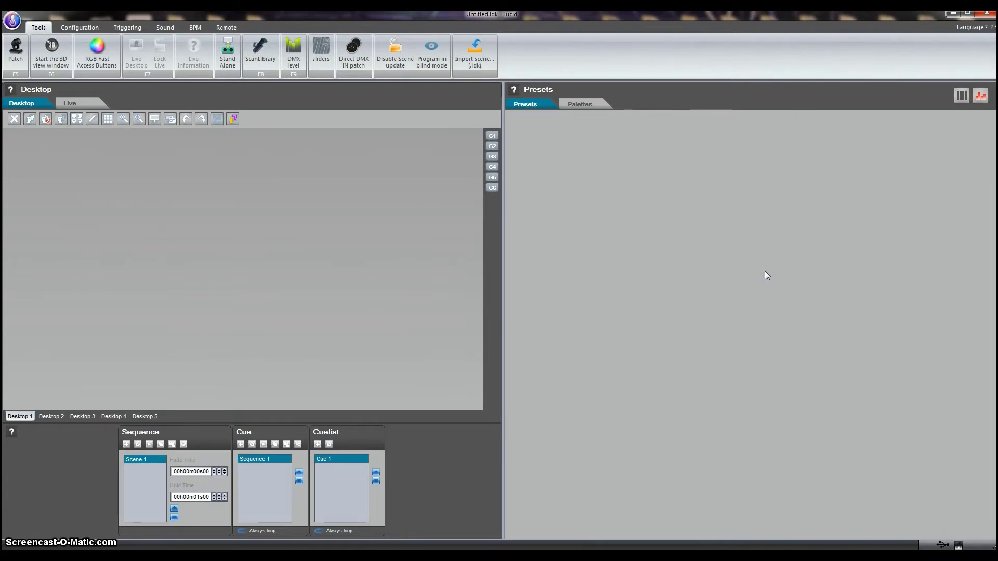
Look over the ScanLibrary fixture editor's effect types, channels and color wheel, and close the editor
click(263, 62)
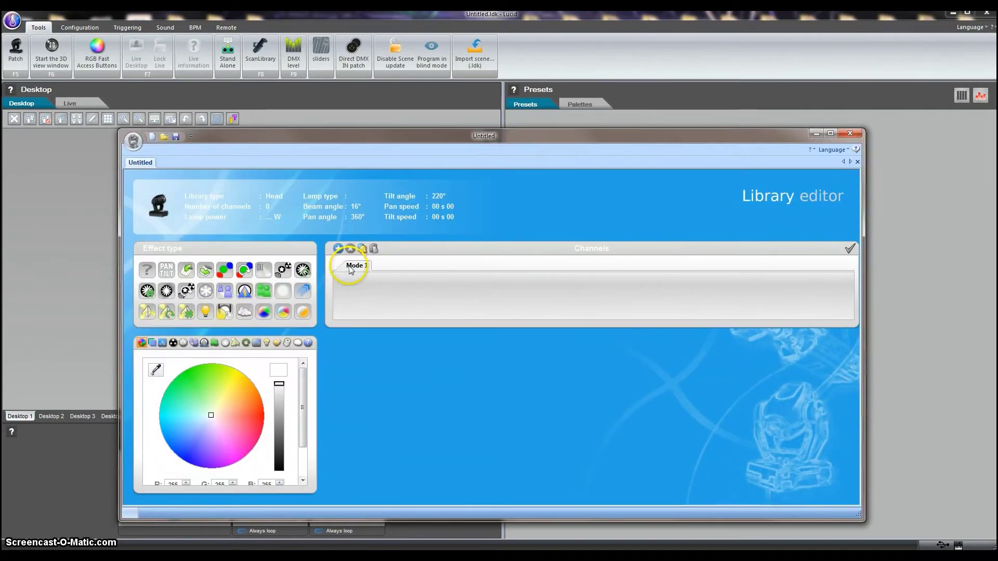
drag(431, 135, 470, 103)
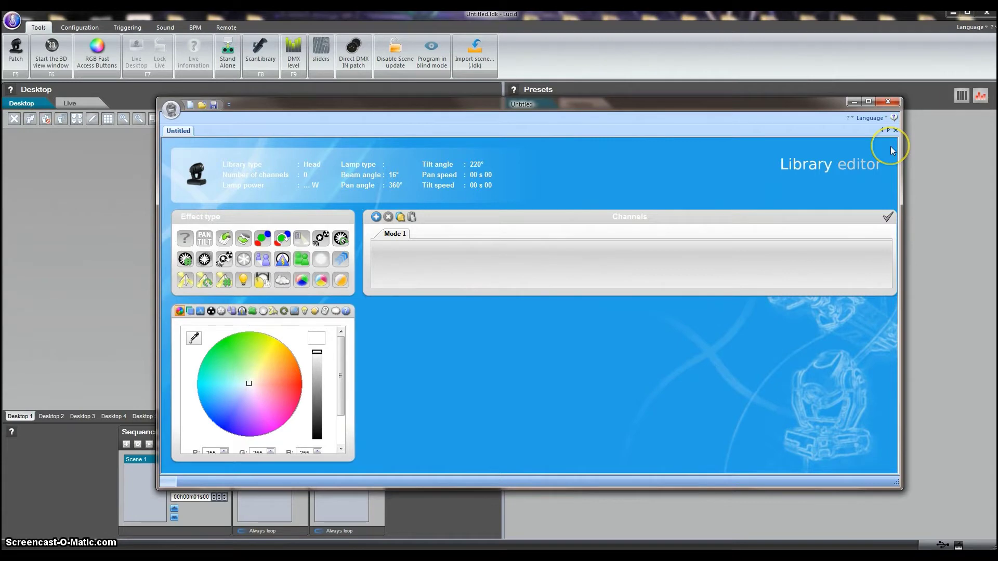
click(893, 103)
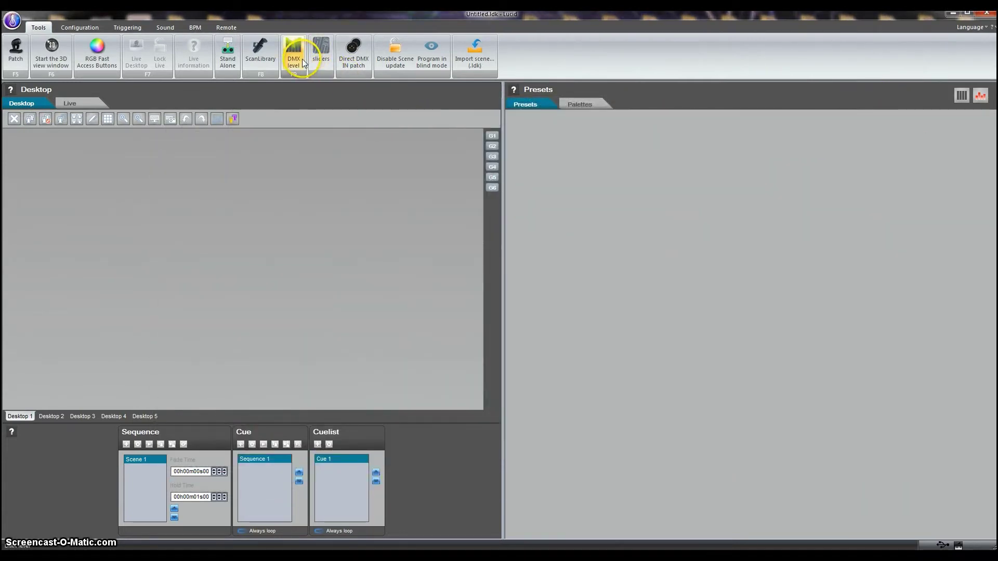
Inspect the DMX levels of Universe 1's channels, and close the level monitor
click(294, 57)
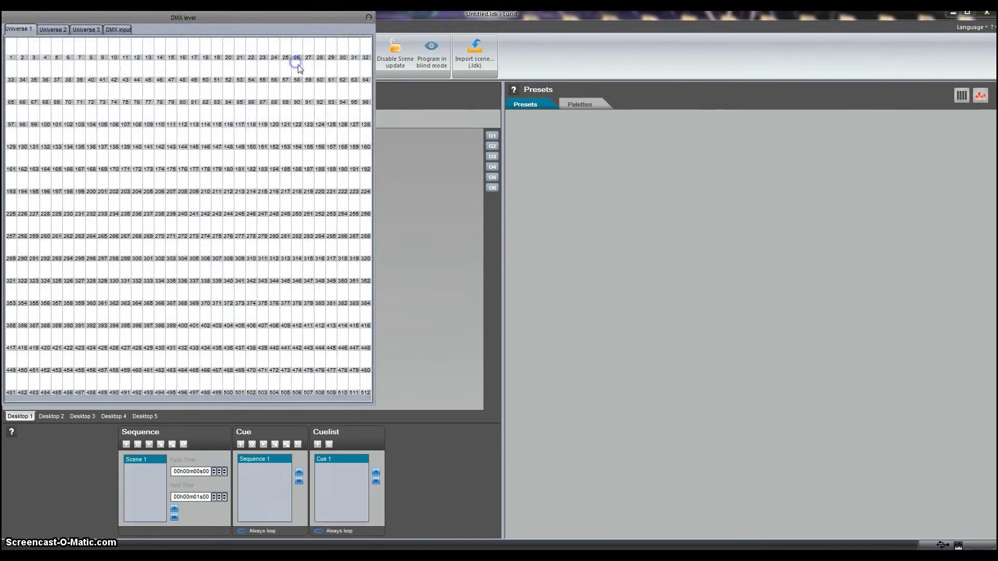
drag(260, 21, 553, 103)
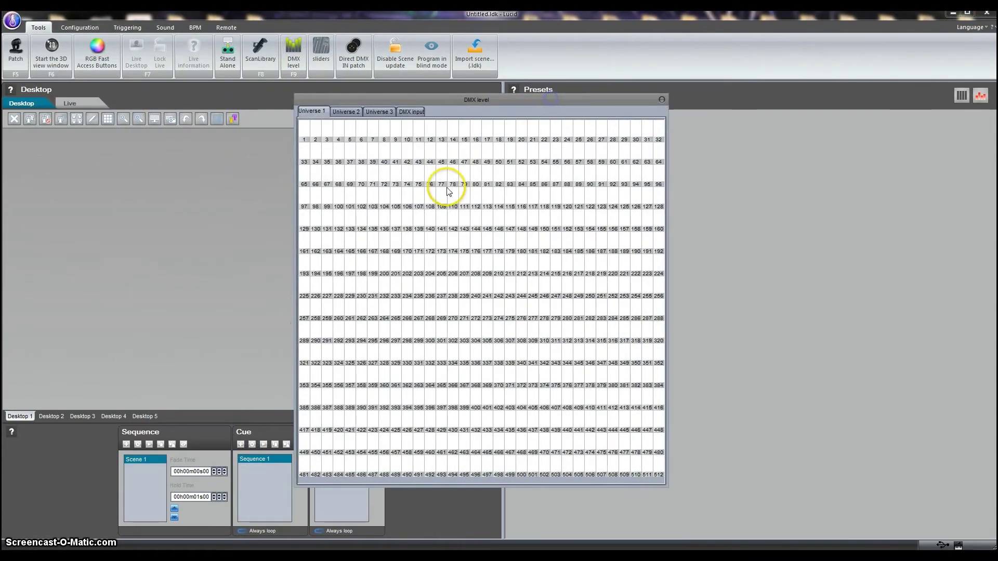
click(661, 99)
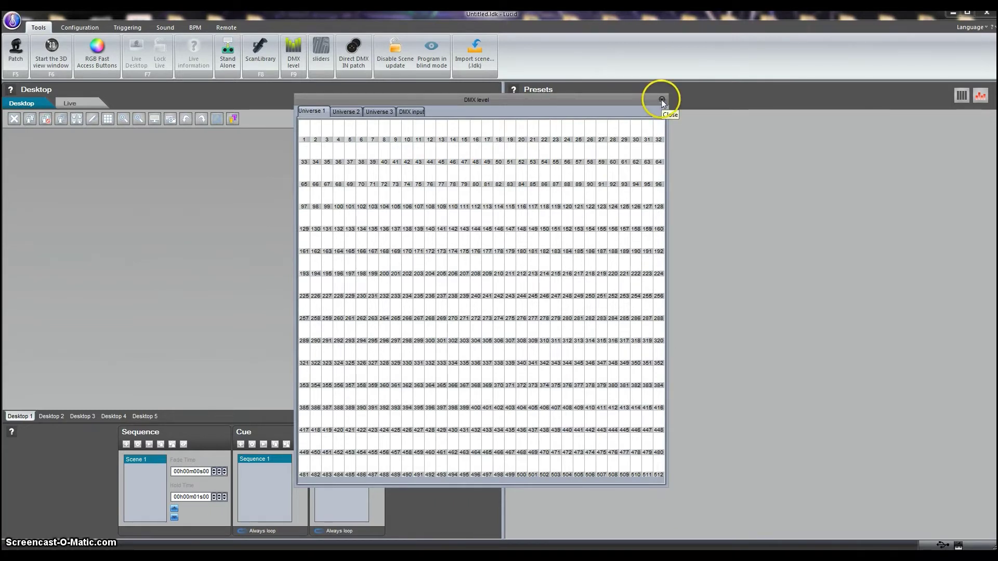
Look over the Direct DMX IN patch window's DMX in and out ranges and universe setting, and close it
click(354, 61)
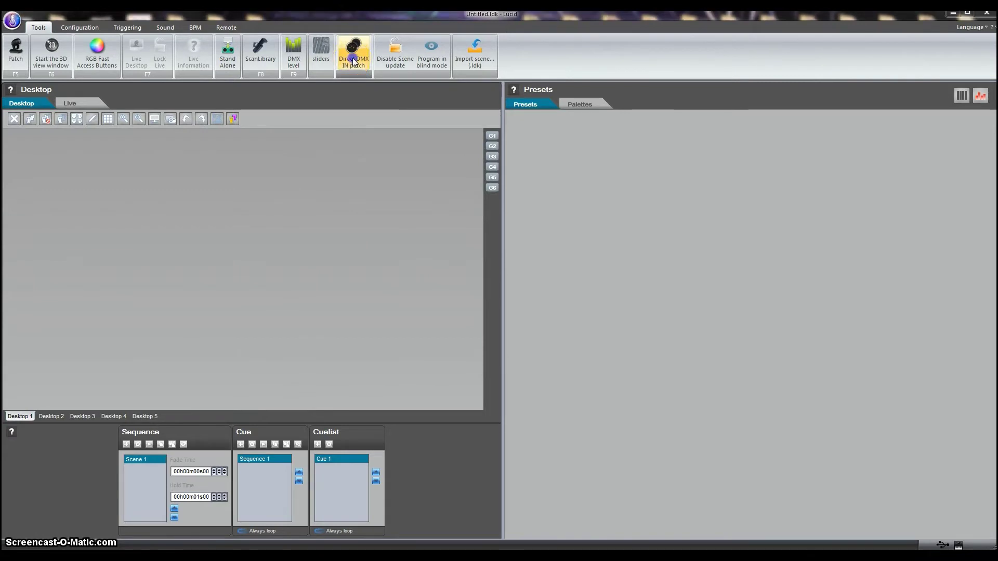
drag(239, 18, 463, 108)
click(464, 147)
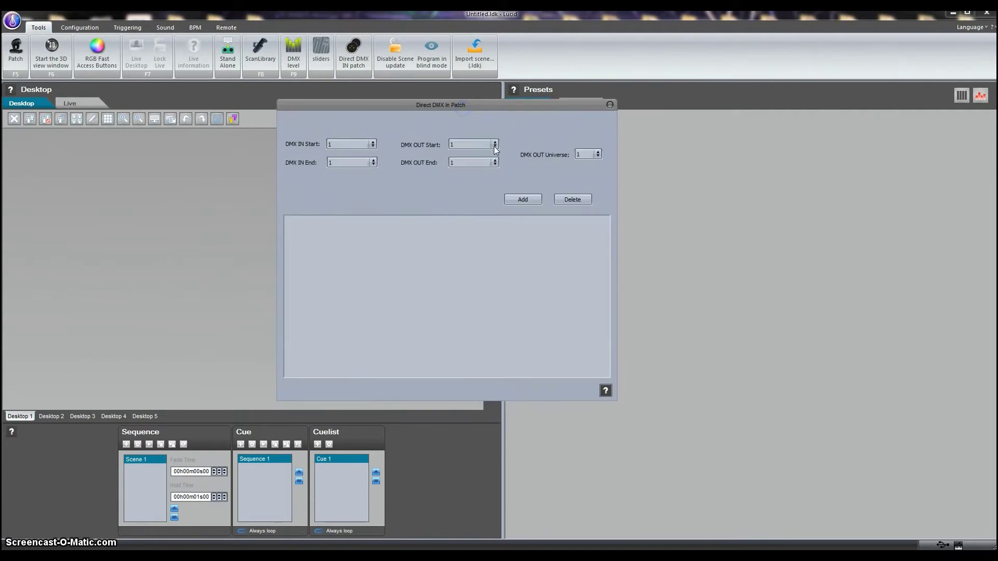
click(610, 106)
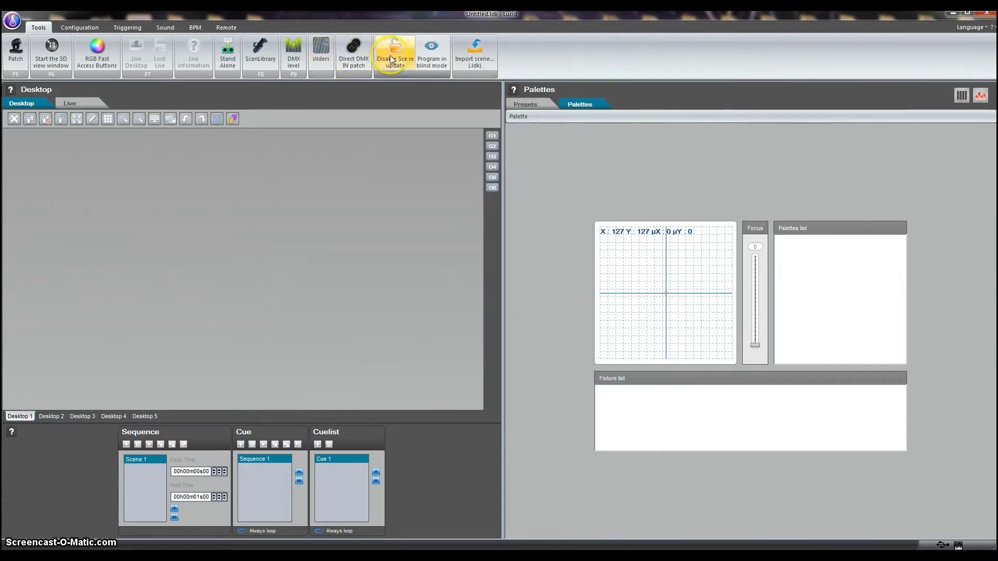
Try out the Disable Scene update and Program in blind mode toggles, leaving blind mode off and the presets shown
click(398, 65)
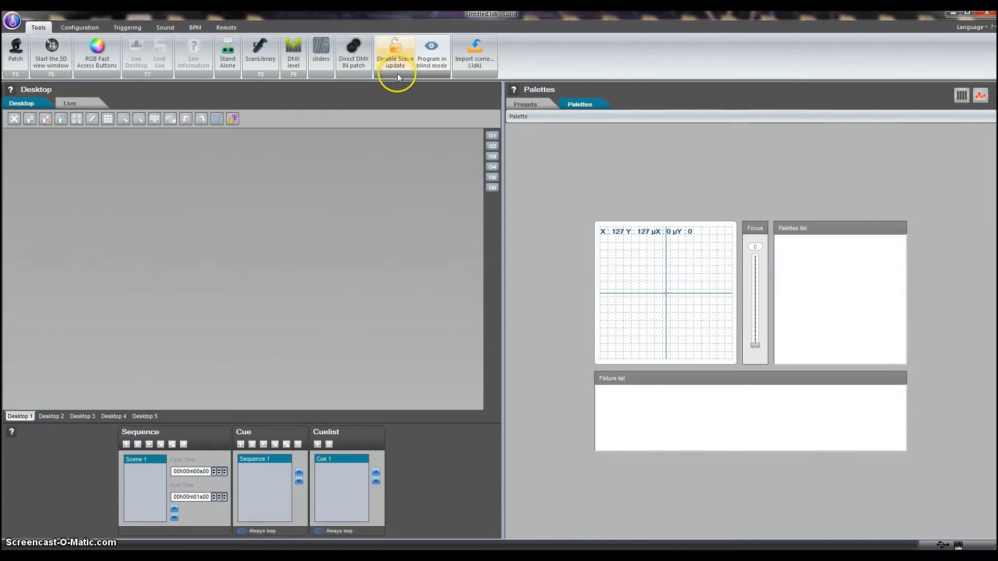
click(529, 99)
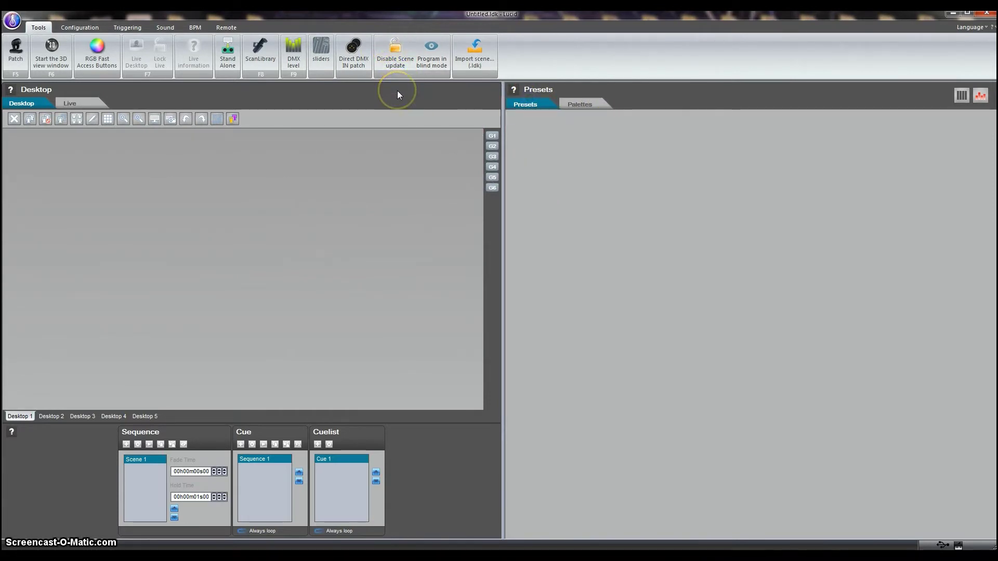
click(431, 64)
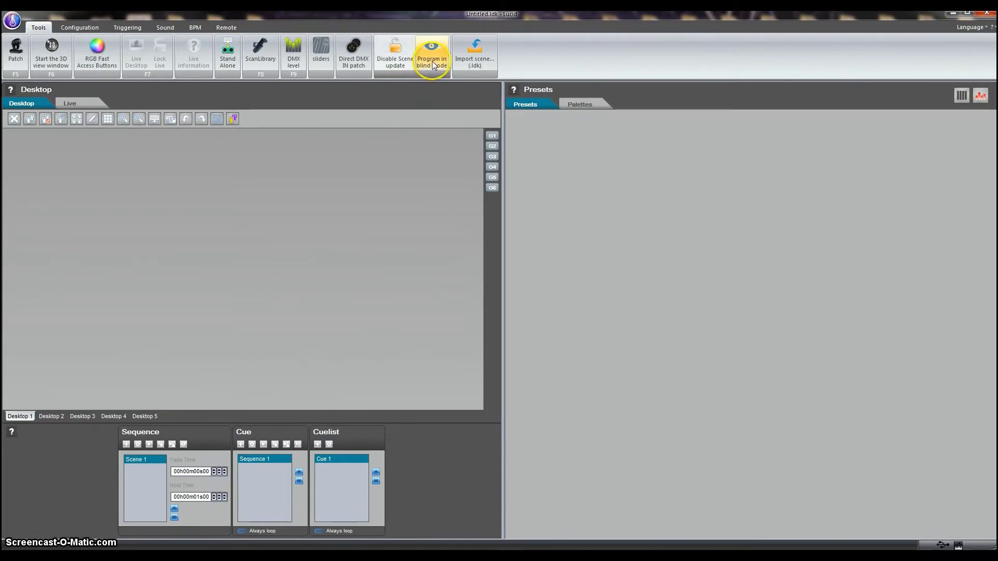
click(436, 58)
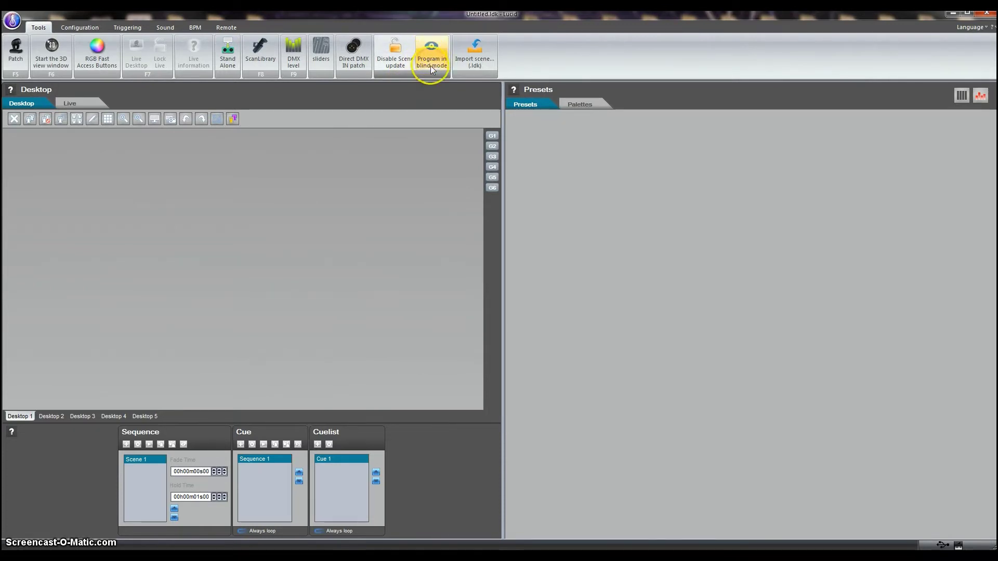
click(432, 54)
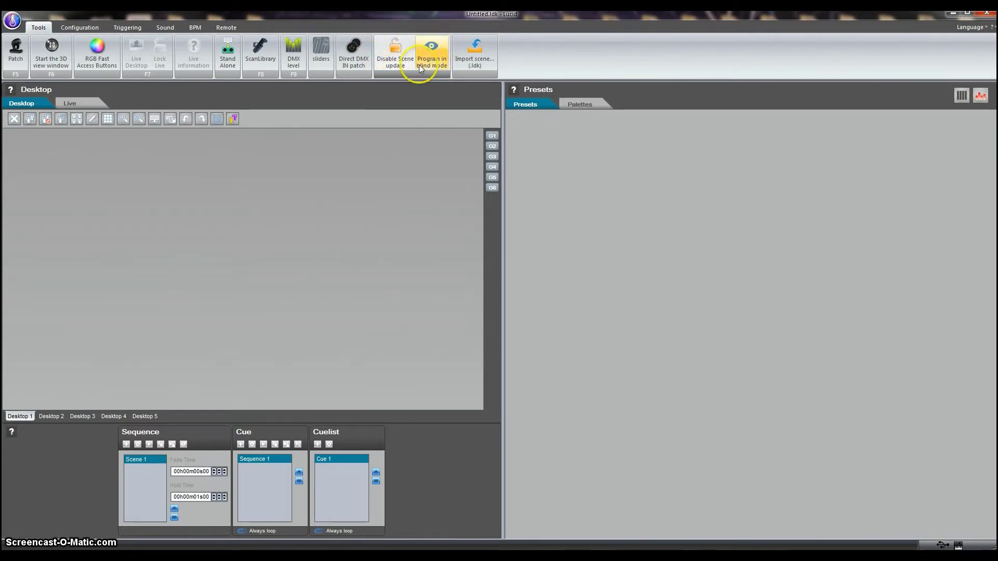
Inspect the Show Import window and its show file chooser, and close both without importing a scene
click(479, 51)
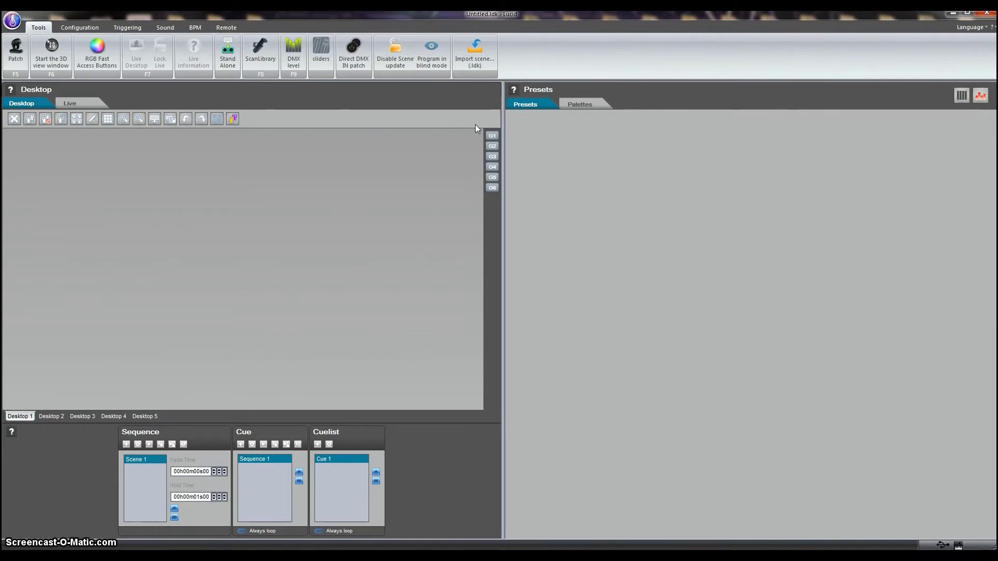
click(475, 63)
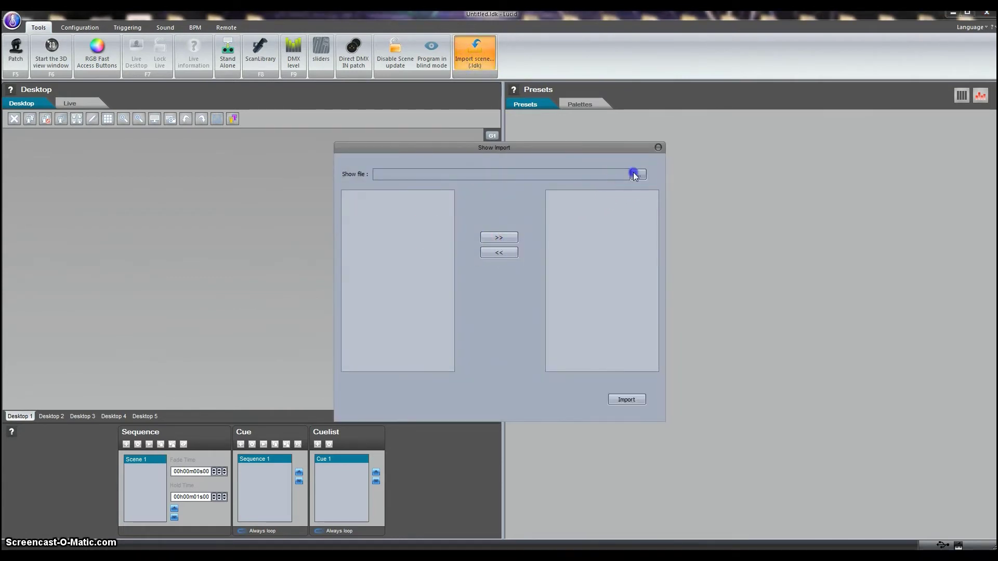
click(635, 175)
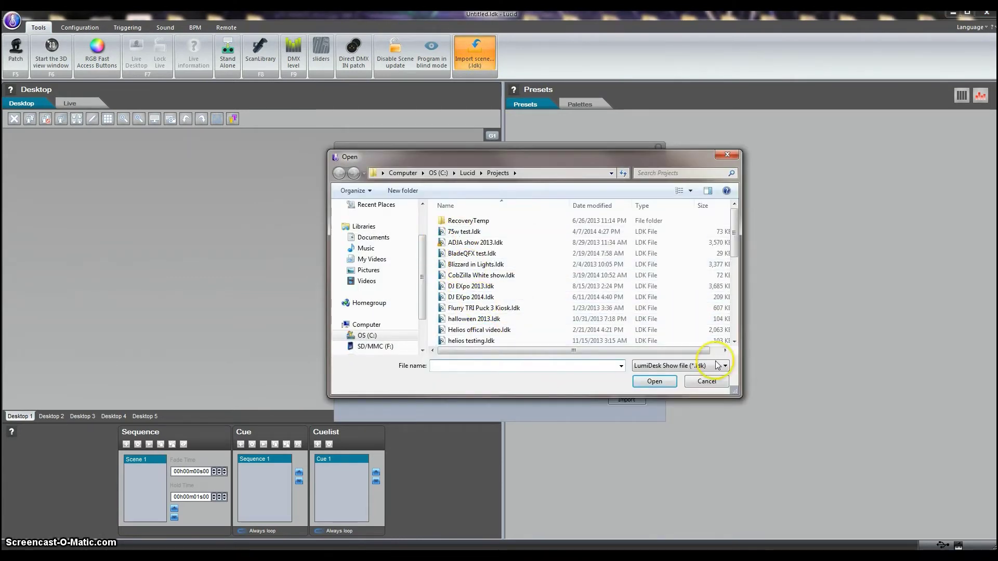
click(706, 382)
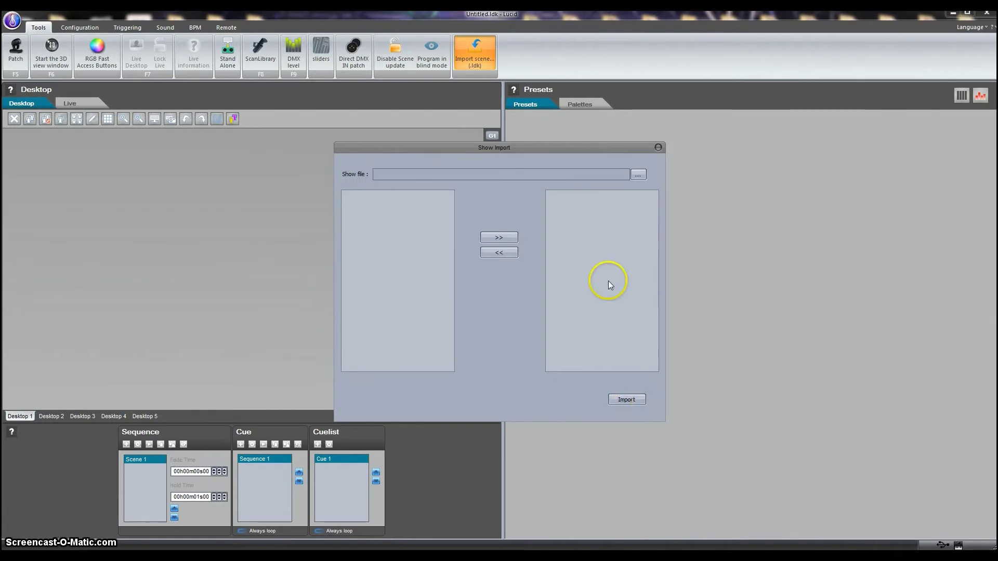
click(657, 150)
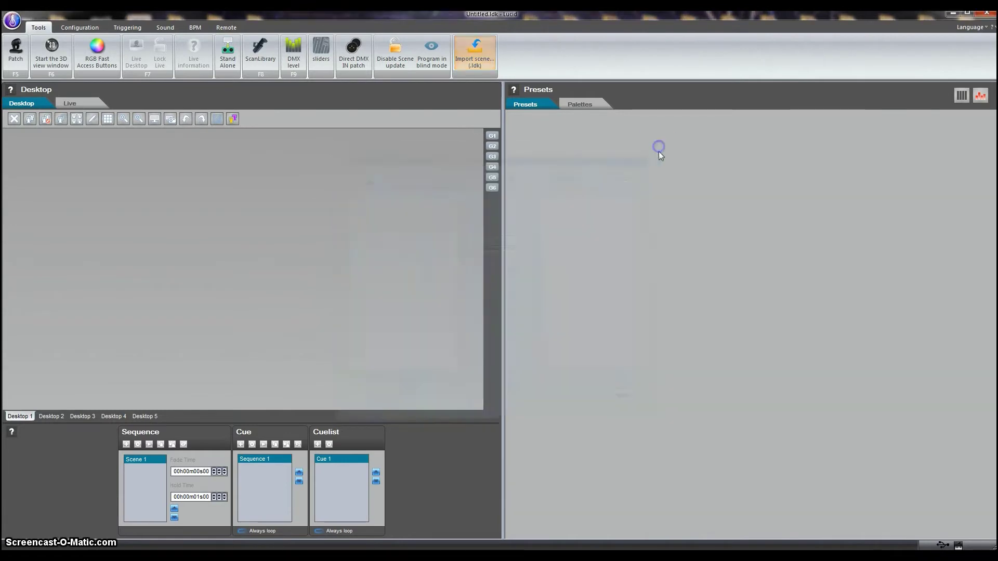
Open the show file video record.ldk from the Projects folder
click(11, 21)
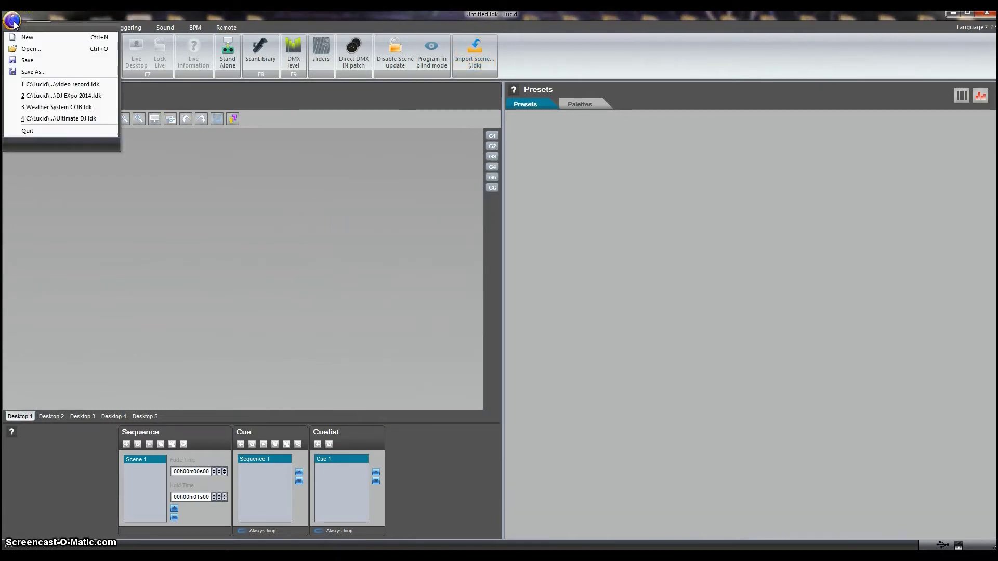
click(28, 49)
click(470, 296)
scroll(491, 314, down, 3)
scroll(493, 330, down, 3)
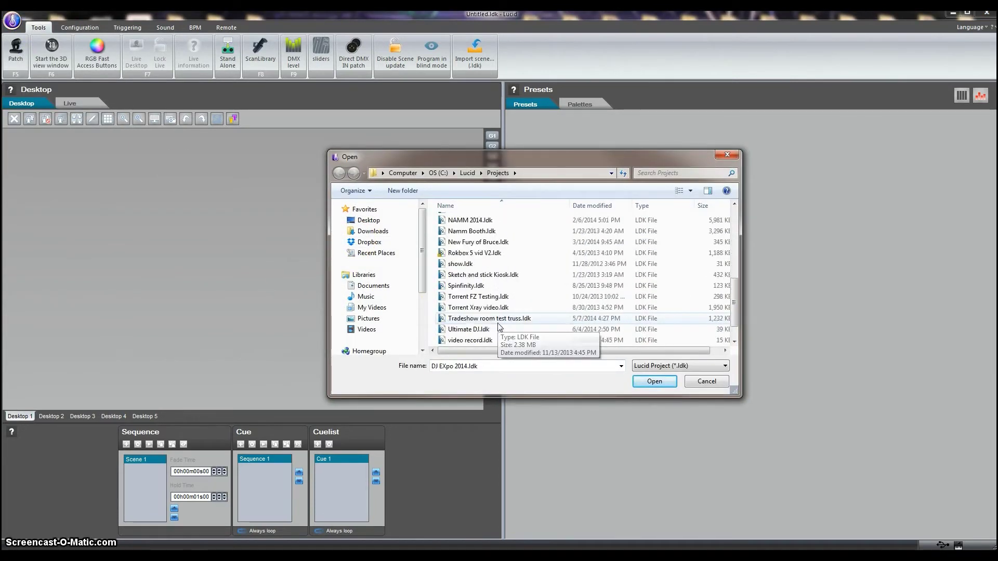
click(478, 340)
click(655, 381)
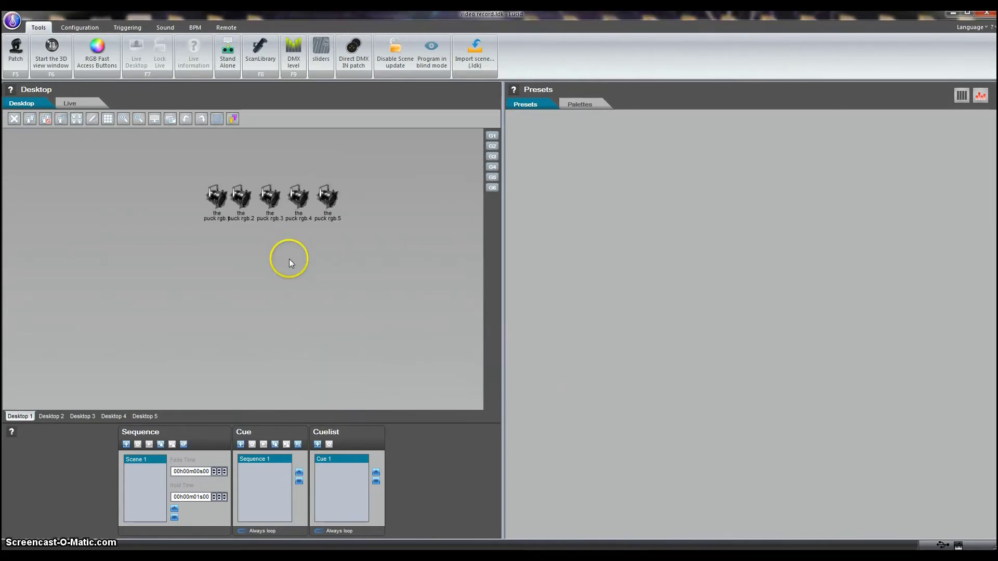
Select all five puck rgb fixtures together, and select each one individually up to the fifth
drag(165, 160, 445, 251)
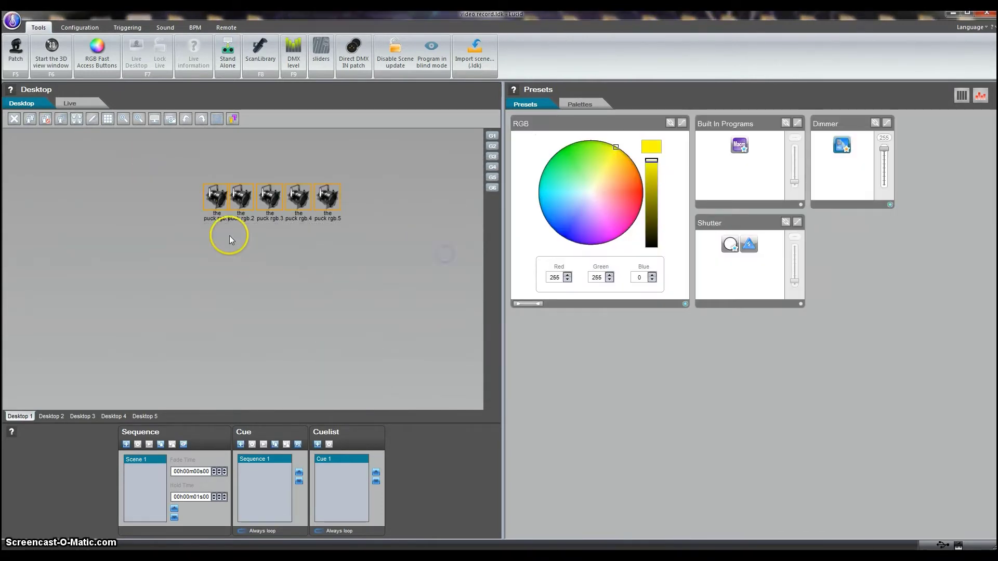
click(217, 198)
click(241, 196)
click(270, 197)
click(298, 197)
click(338, 203)
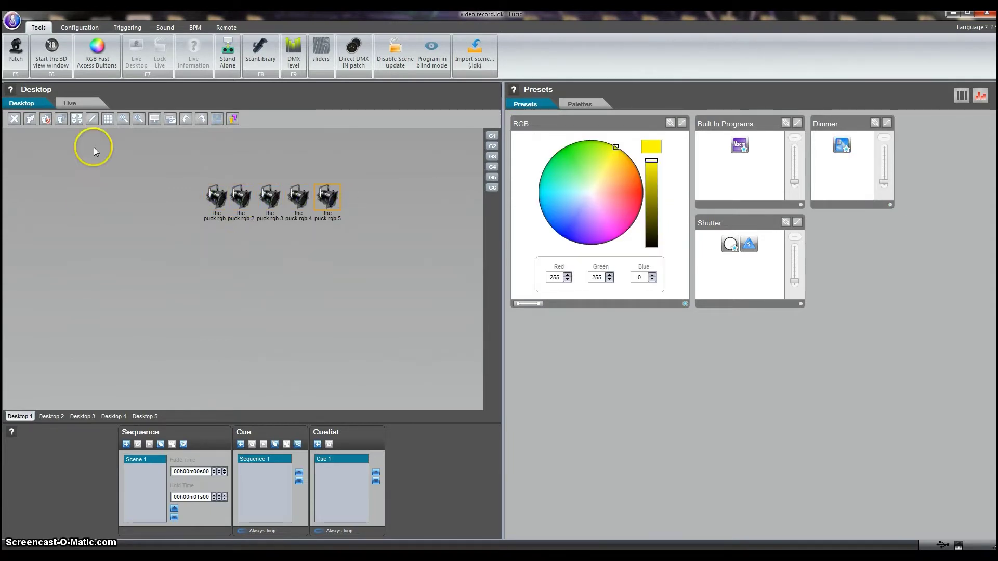
Examine the Patch manager's channel grids for DMX universes 1, 2 and 3, returning to universe 1
click(16, 53)
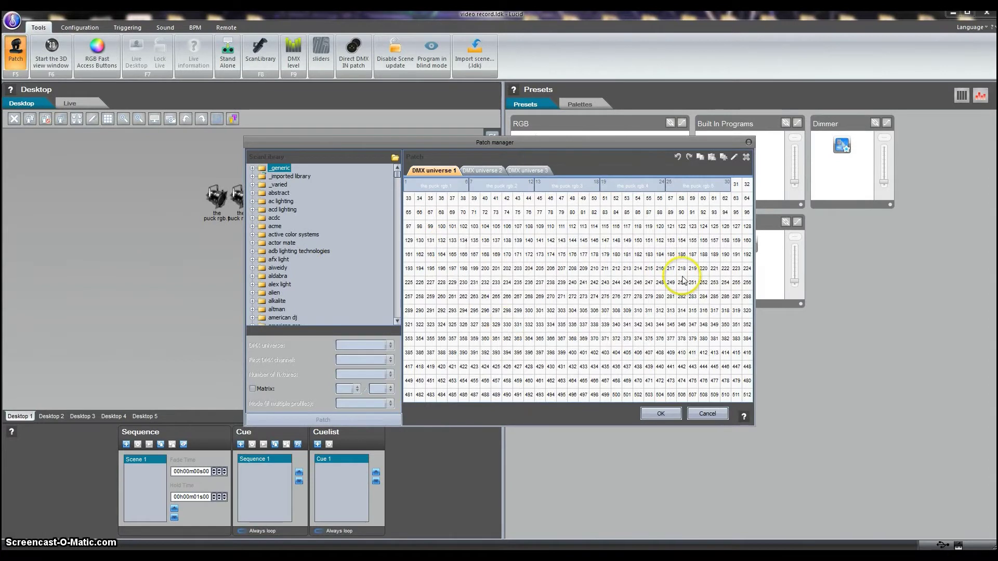
click(481, 170)
click(526, 170)
click(476, 171)
click(432, 170)
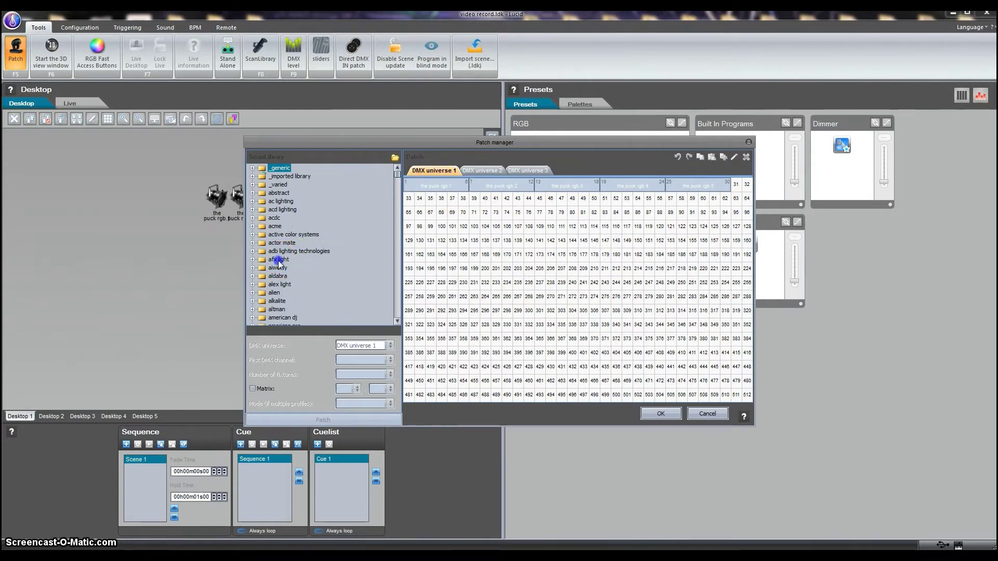
Expand the blizzard lighting folder in the fixture library, select cobzilla white and browse the library list
scroll(279, 264, down, 5)
scroll(279, 264, down, 7)
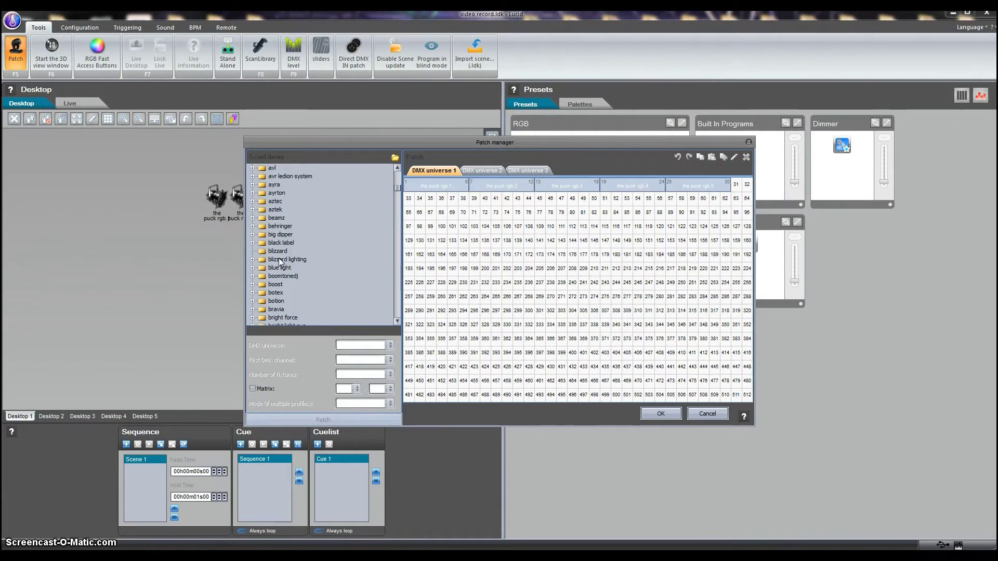
double_click(279, 260)
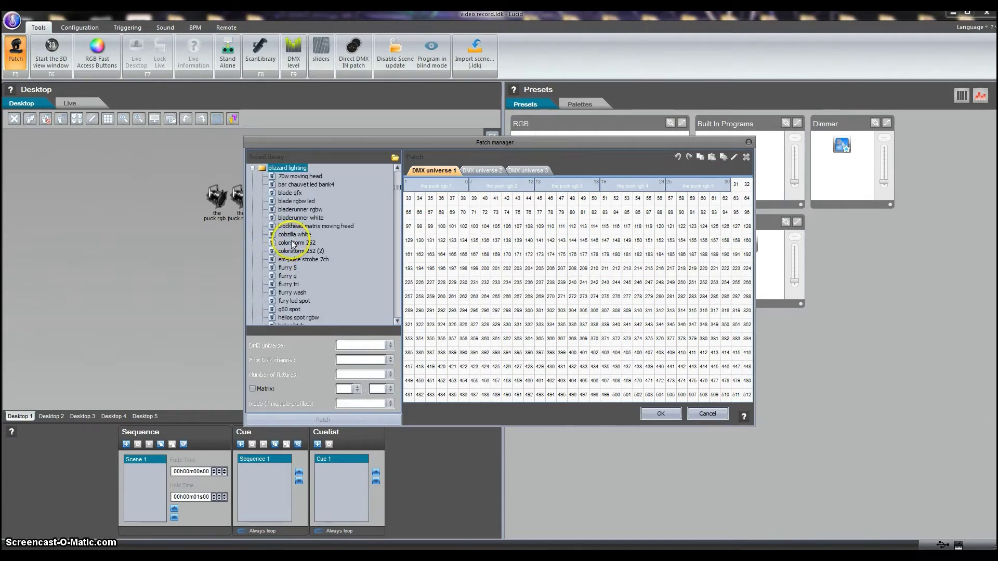
click(296, 237)
drag(294, 234, 299, 264)
scroll(300, 265, down, 6)
scroll(298, 265, up, 10)
click(290, 222)
scroll(288, 232, down, 6)
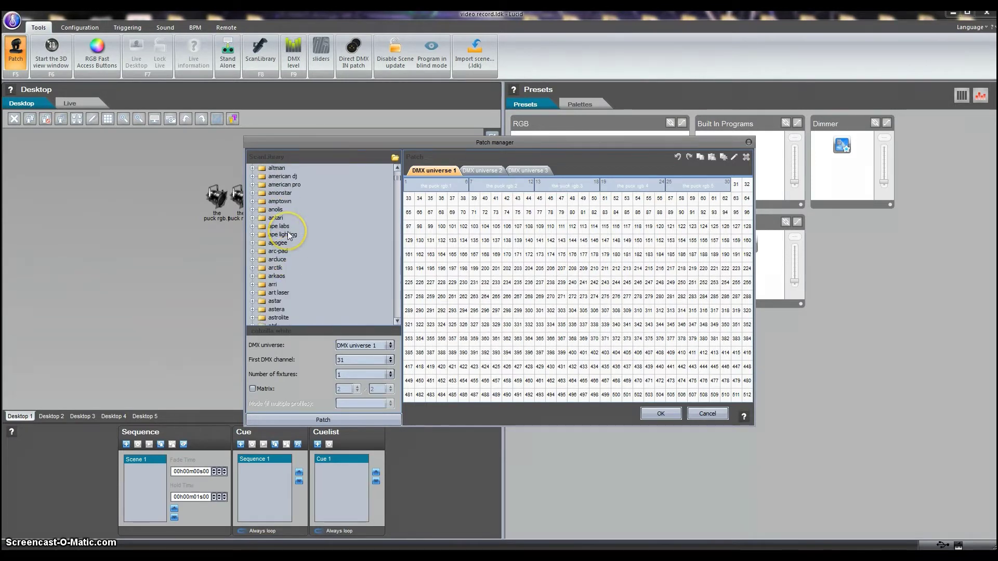
Find and select the puck rgb fixture in the blizzard lighting library folder
click(408, 182)
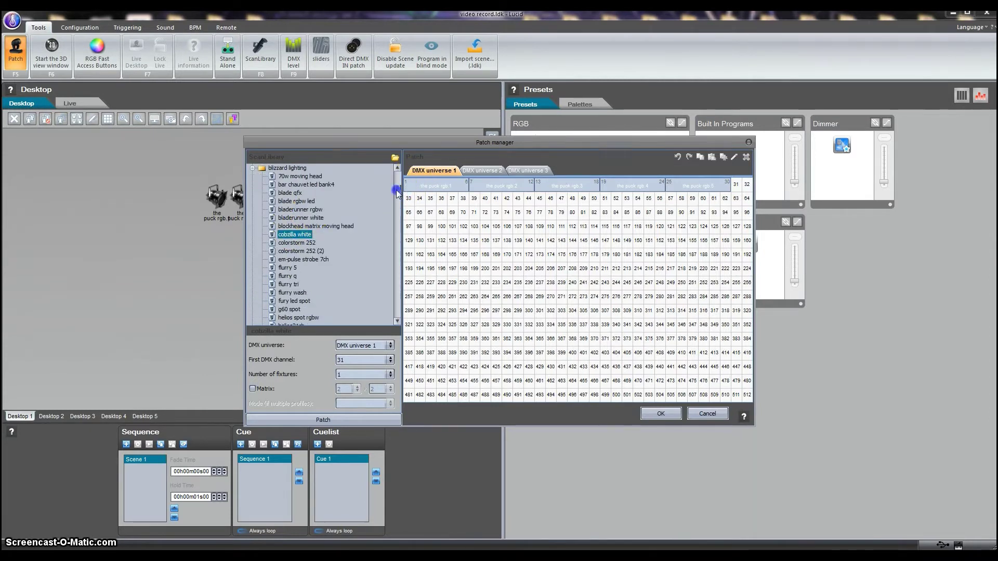
scroll(400, 221, down, 6)
mouse_move(396, 209)
mouse_down()
mouse_move(398, 262)
mouse_move(398, 209)
mouse_up()
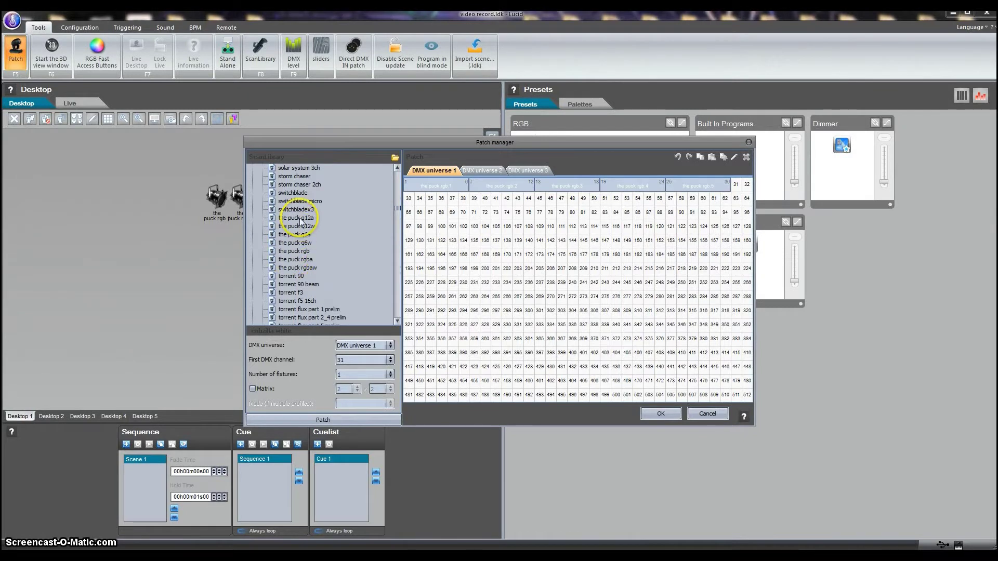
click(302, 252)
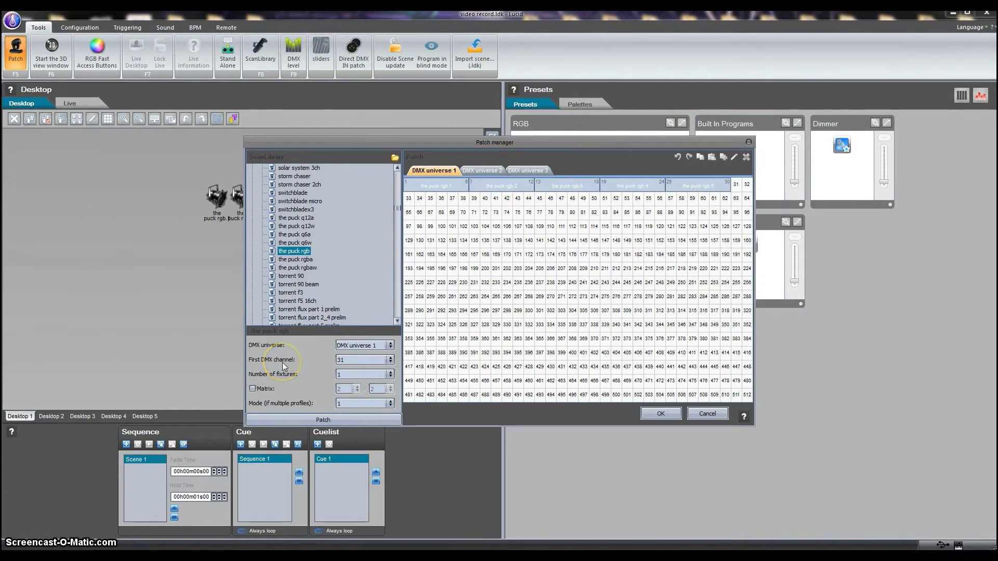
Review the puck rgb's first DMX channel, number of fixtures and mode choices, keeping one fixture in mode 1
click(358, 362)
click(390, 374)
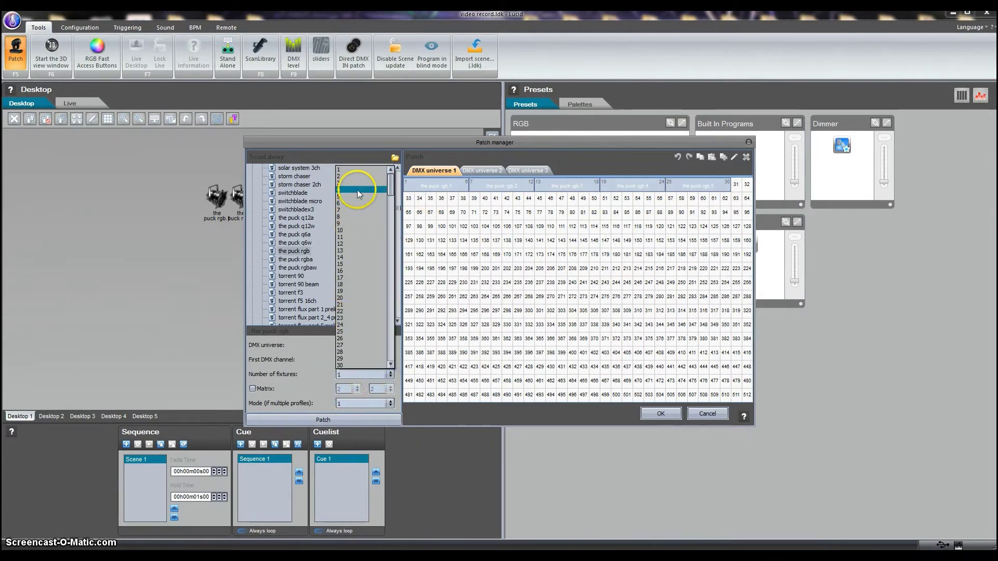
click(318, 374)
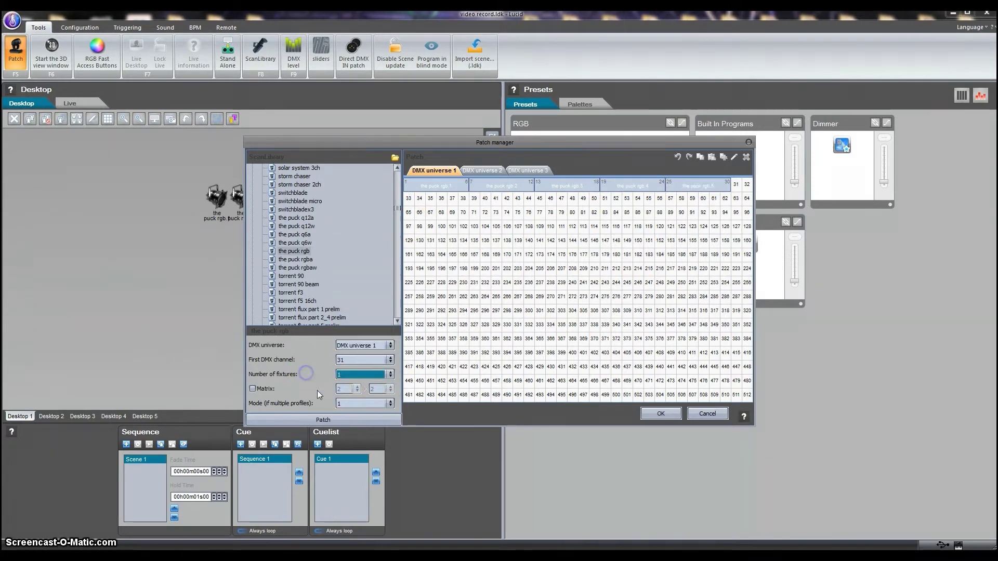
click(390, 403)
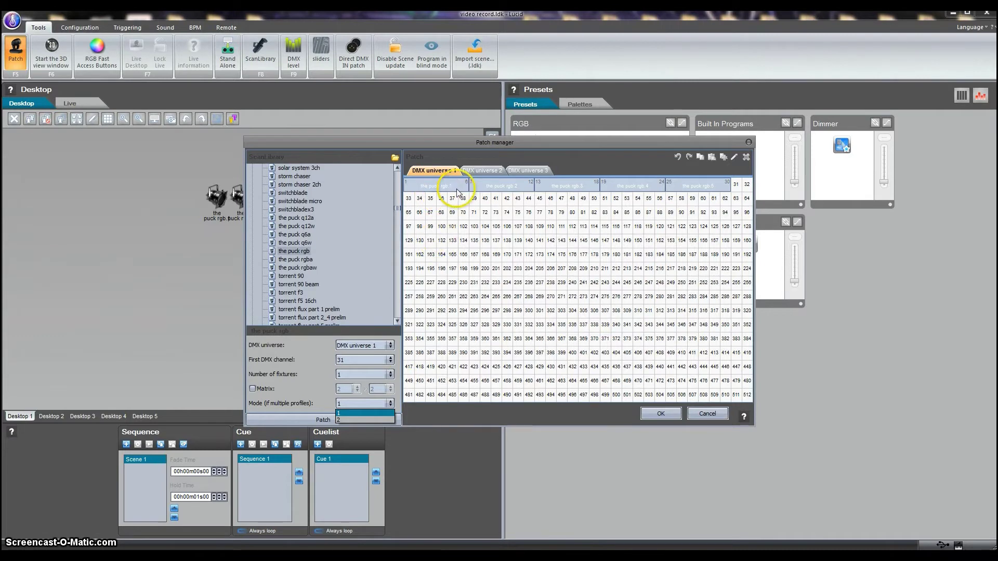
click(342, 403)
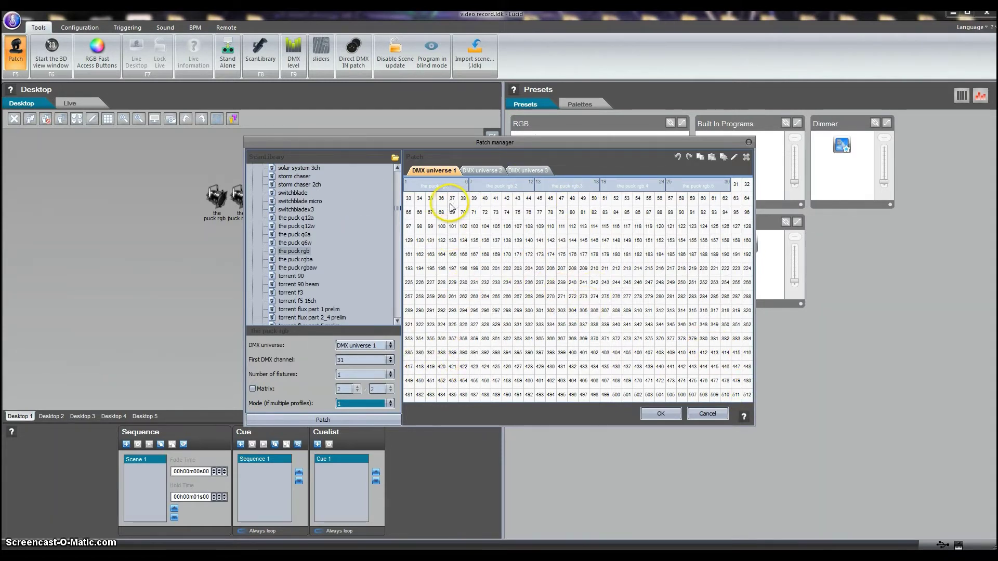
Recheck the puck rgb's mode choices, and close the Patch manager with OK without adding a fixture
click(295, 252)
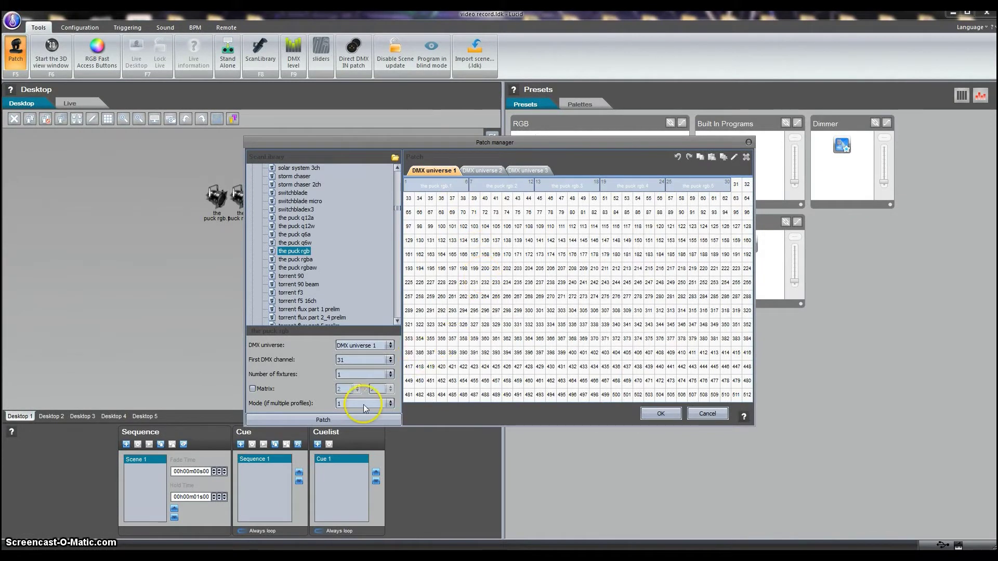
click(391, 406)
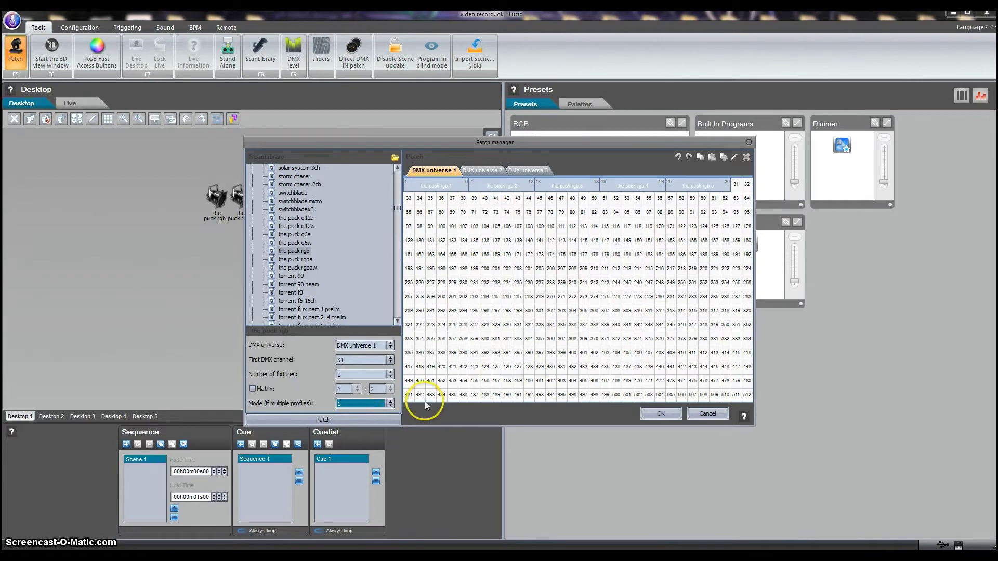
click(297, 251)
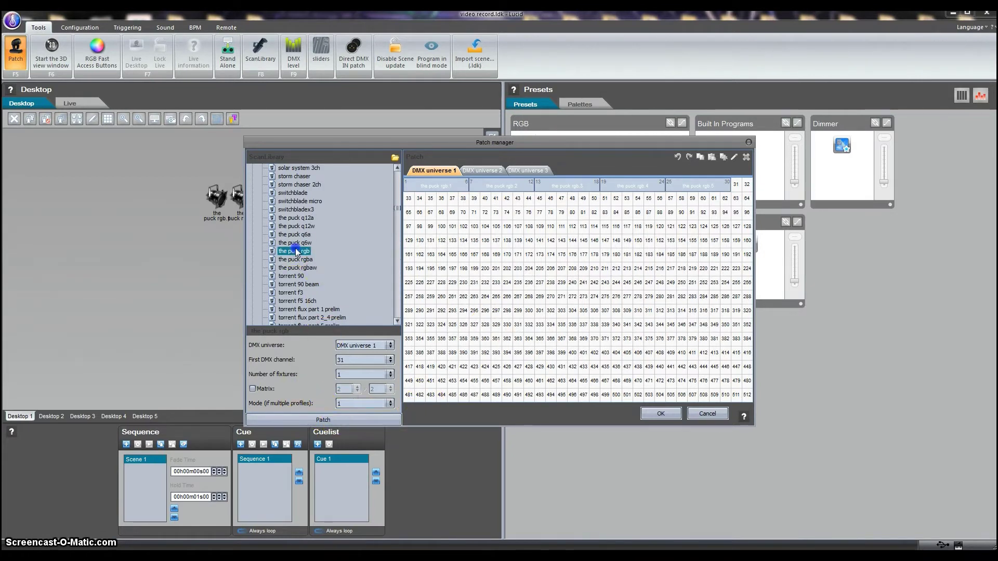
drag(297, 253, 374, 241)
click(661, 413)
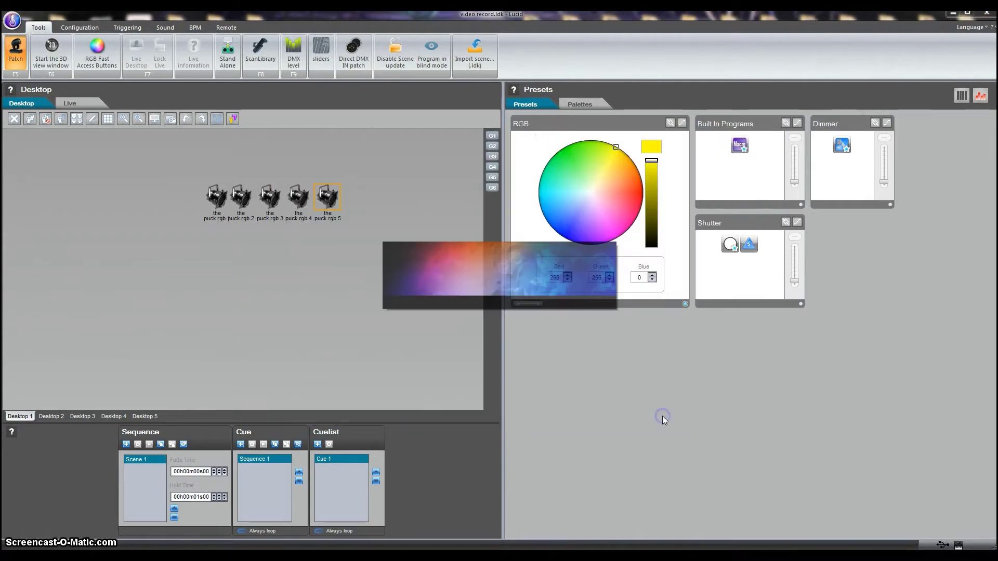
Select all five puck rgb fixtures and reposition them as a group, ending near the middle of the desktop
click(255, 181)
mouse_move(255, 181)
mouse_down()
mouse_move(211, 192)
mouse_move(352, 212)
mouse_move(147, 169)
mouse_up()
drag(223, 201, 24, 147)
drag(125, 225, 381, 269)
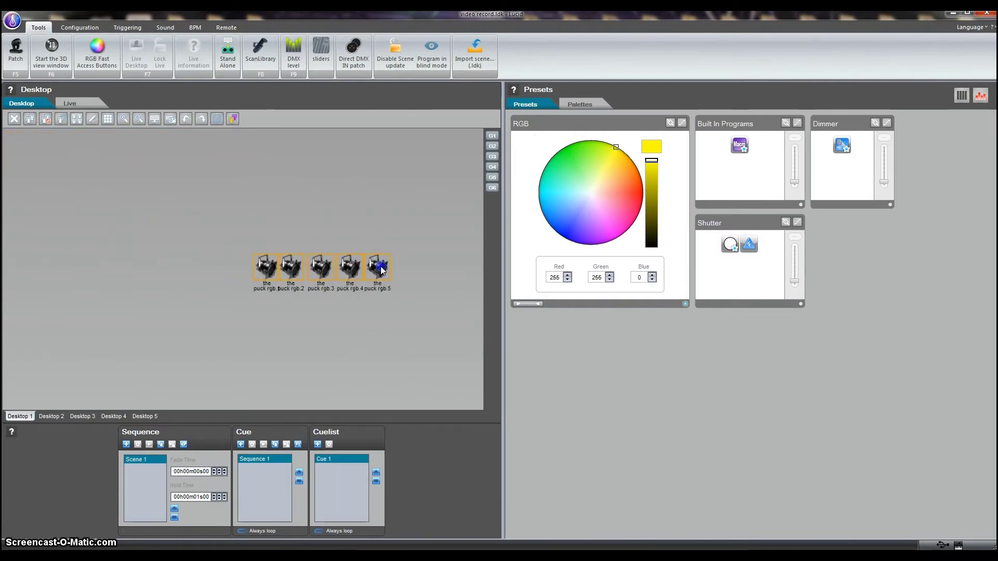
Rearrange the five puck rgb fixtures into two staggered rows, with fixtures 2 and 4 above 1, 3 and 5
click(254, 224)
drag(262, 267, 279, 232)
drag(319, 266, 358, 230)
click(375, 265)
drag(375, 265, 391, 270)
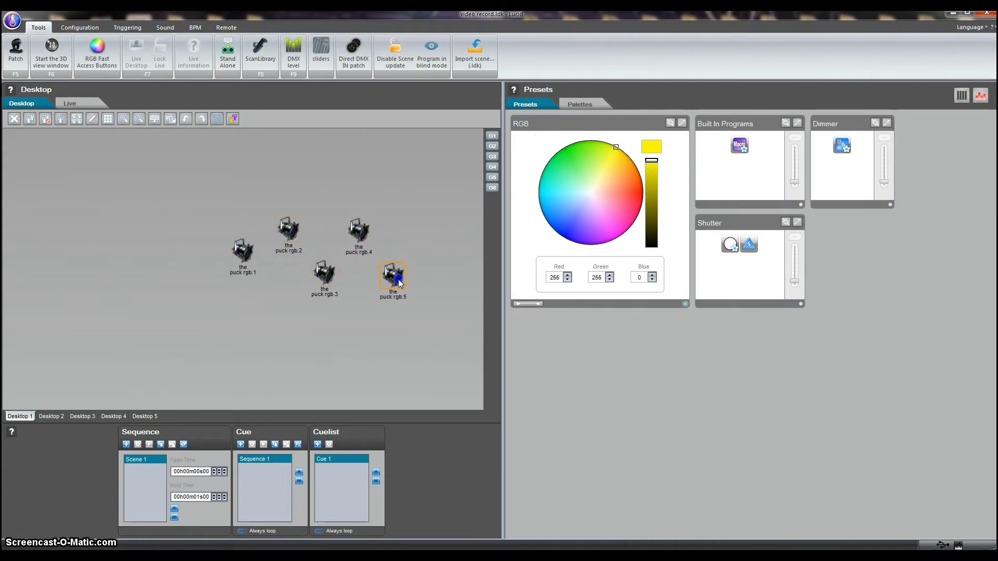
click(235, 260)
drag(235, 260, 248, 278)
click(313, 338)
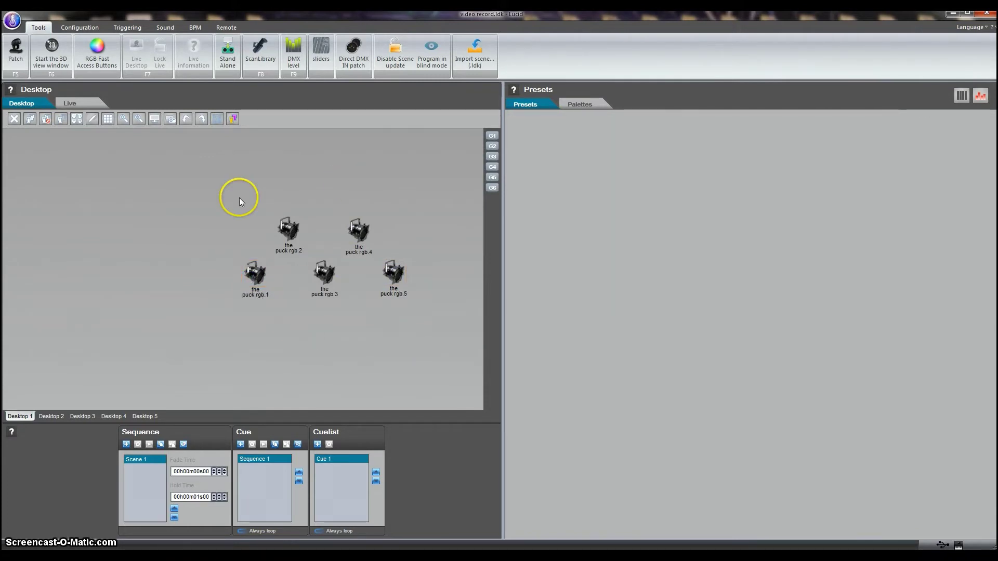
Select all five puck rgb fixtures, then set their RGB color to 255, 240, 246 and their dimmer to 252
drag(251, 164, 452, 359)
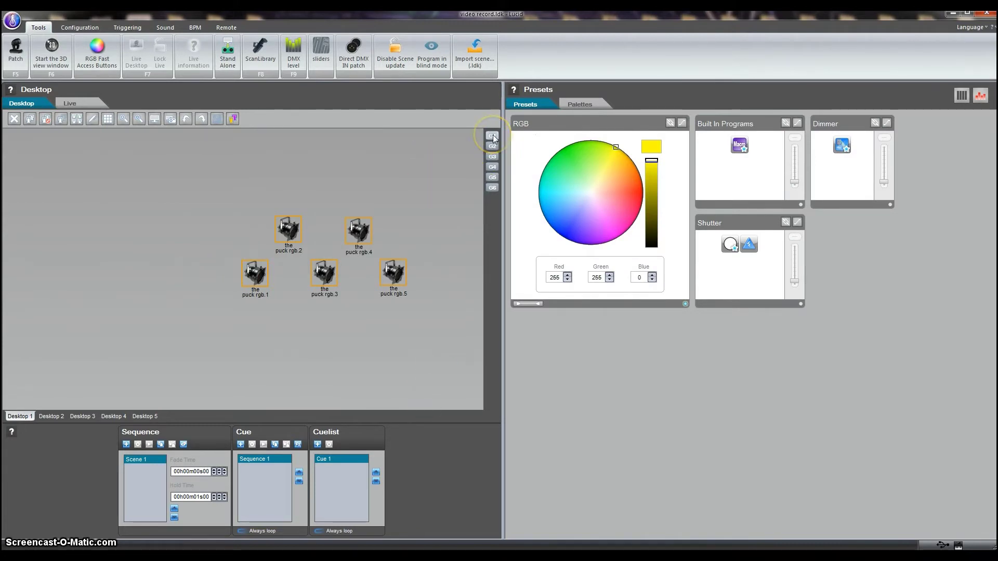
click(491, 188)
click(166, 197)
mouse_move(601, 169)
mouse_down()
mouse_move(585, 201)
mouse_move(606, 172)
mouse_move(570, 191)
mouse_move(615, 201)
mouse_move(591, 198)
mouse_move(590, 188)
mouse_up()
mouse_move(648, 168)
mouse_down()
mouse_move(653, 246)
mouse_move(650, 156)
mouse_move(652, 240)
mouse_move(648, 176)
mouse_up()
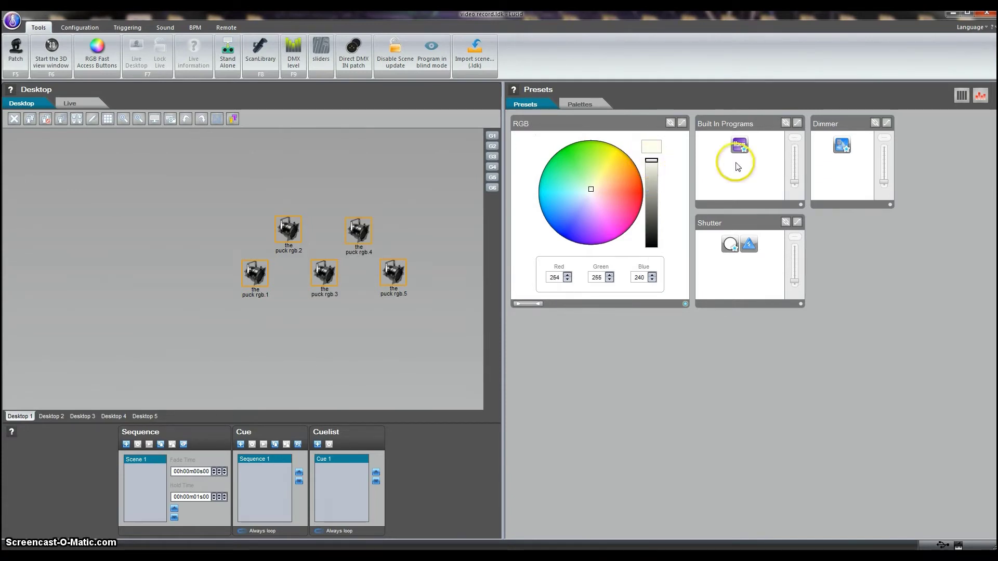
click(841, 145)
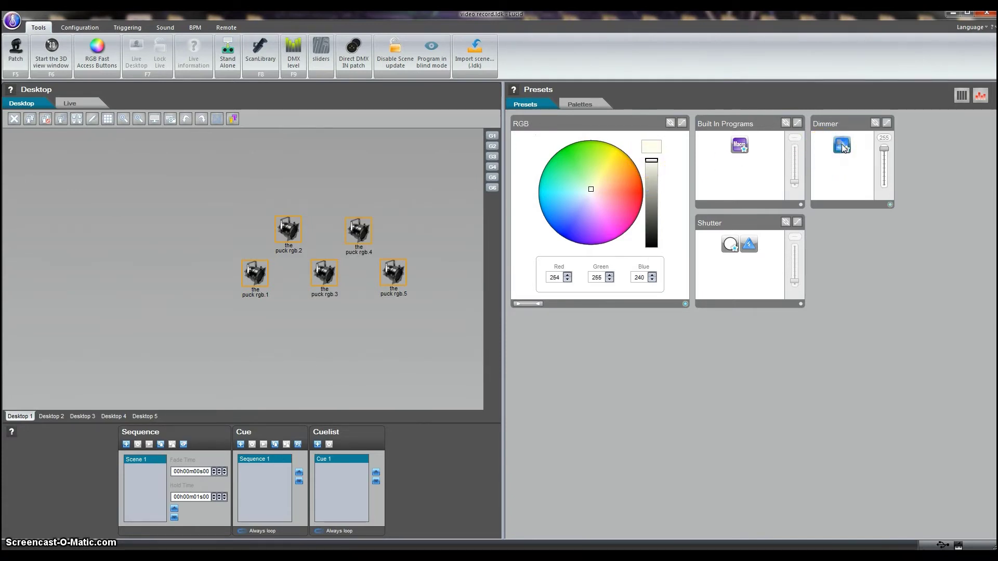
mouse_move(884, 148)
mouse_down()
mouse_move(886, 180)
mouse_move(887, 151)
mouse_up()
mouse_move(591, 190)
mouse_down()
mouse_move(594, 167)
mouse_move(601, 219)
mouse_move(616, 225)
mouse_move(560, 209)
mouse_move(632, 211)
mouse_move(569, 171)
mouse_move(567, 212)
mouse_move(605, 172)
mouse_move(614, 201)
mouse_move(594, 196)
mouse_up()
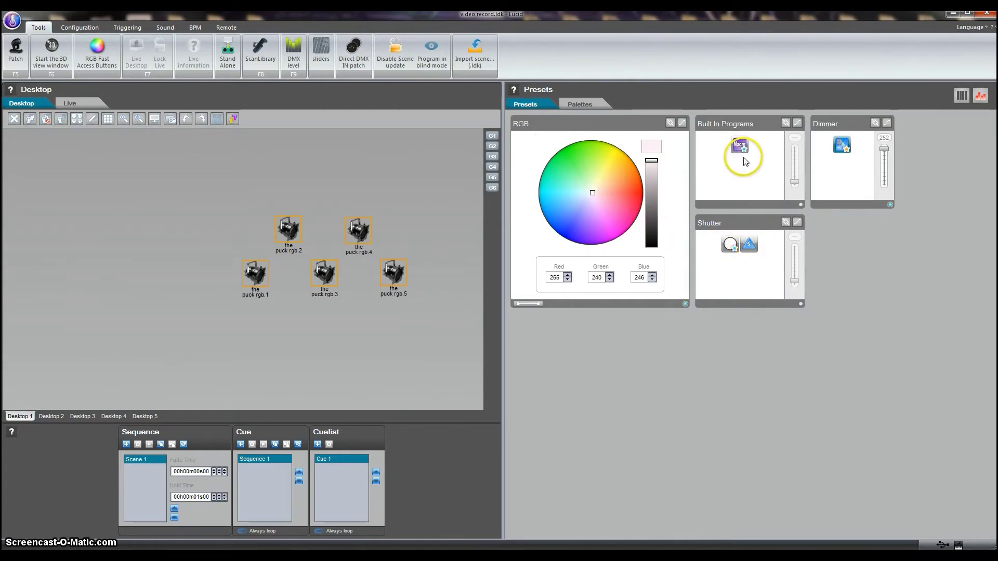
Try red, green, blue and pink from the RGB Fast Access swatches, finish on purple 76, 0, 153, and close the palette
click(100, 54)
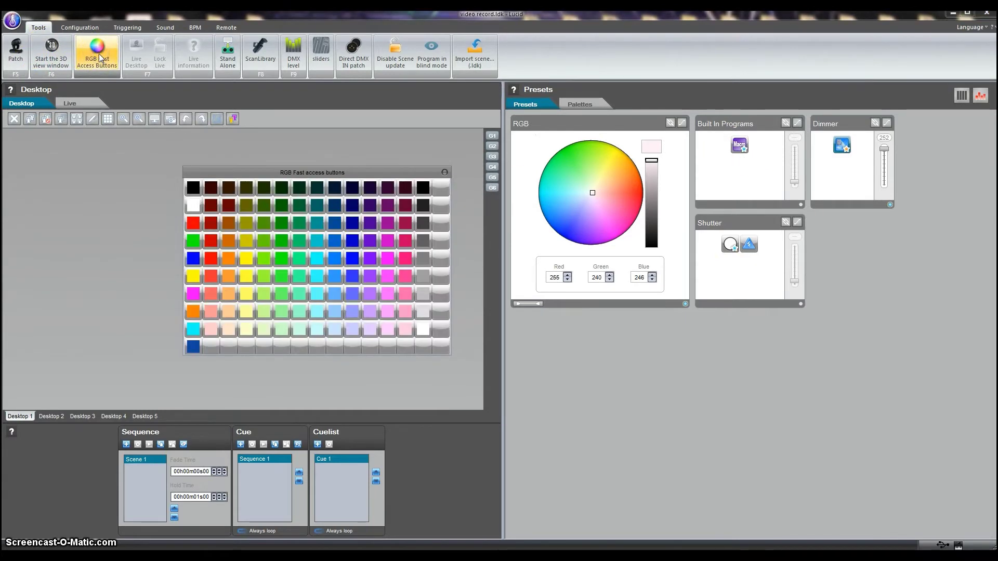
mouse_move(290, 173)
mouse_down()
mouse_move(301, 223)
mouse_move(298, 177)
mouse_up()
click(220, 244)
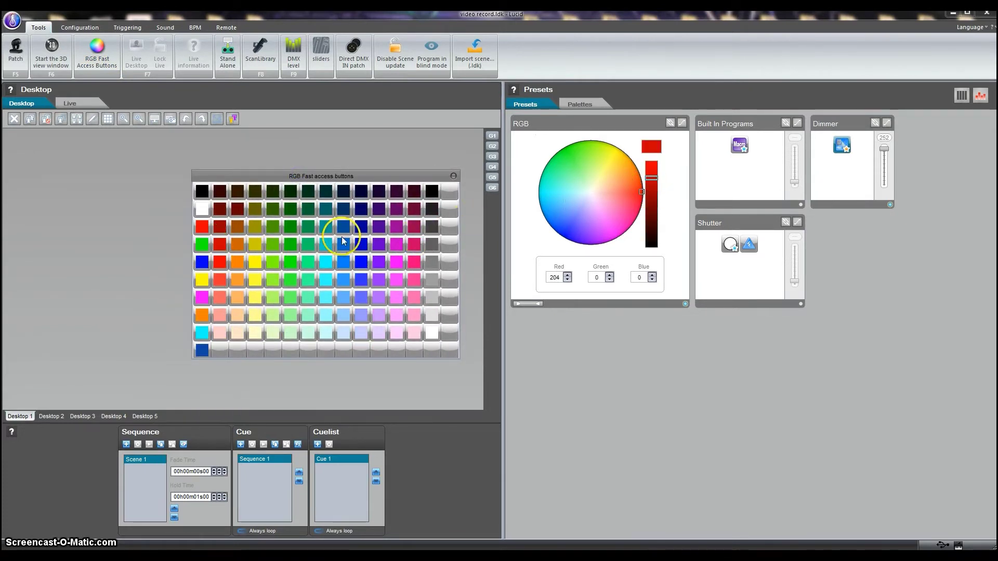
click(298, 266)
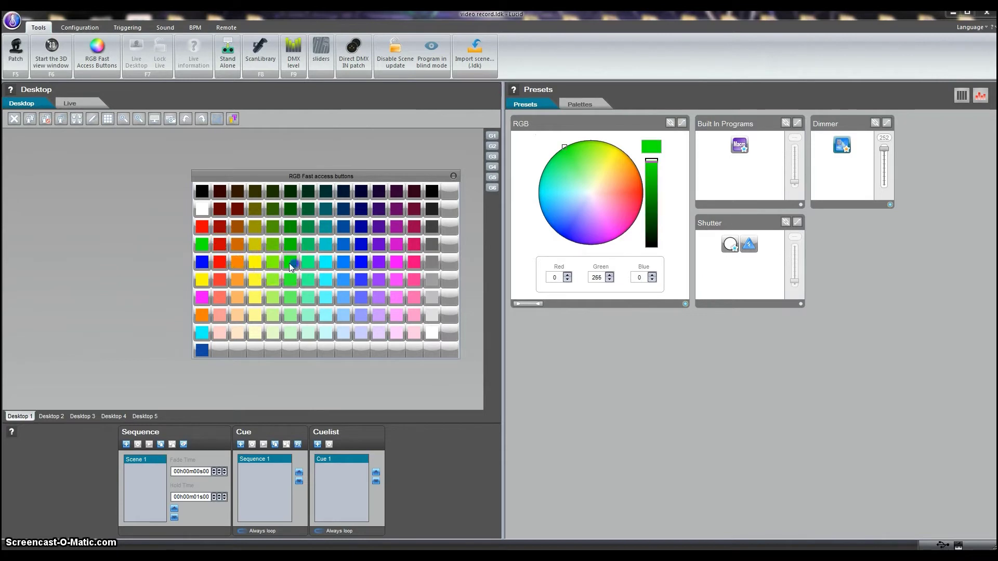
click(363, 269)
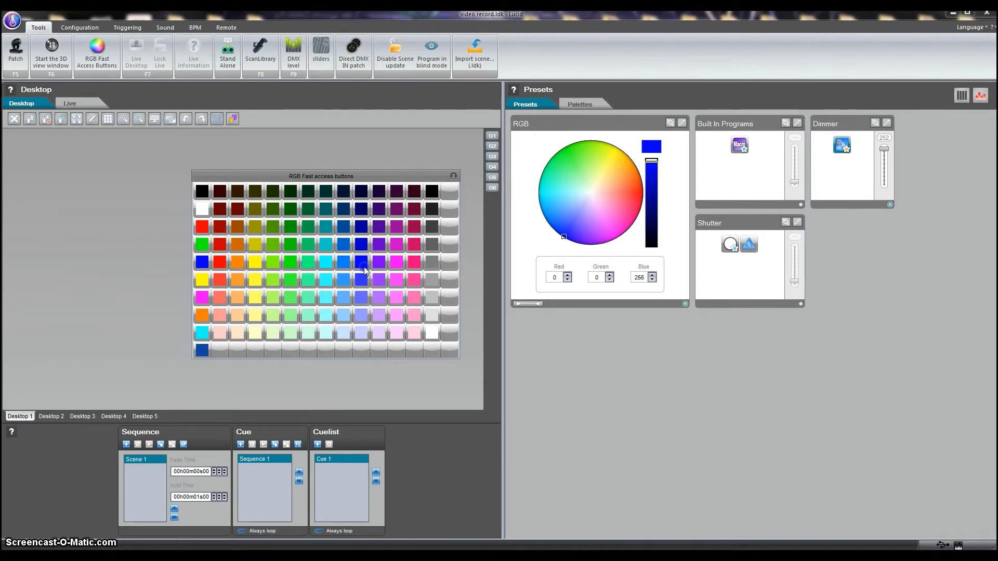
click(414, 263)
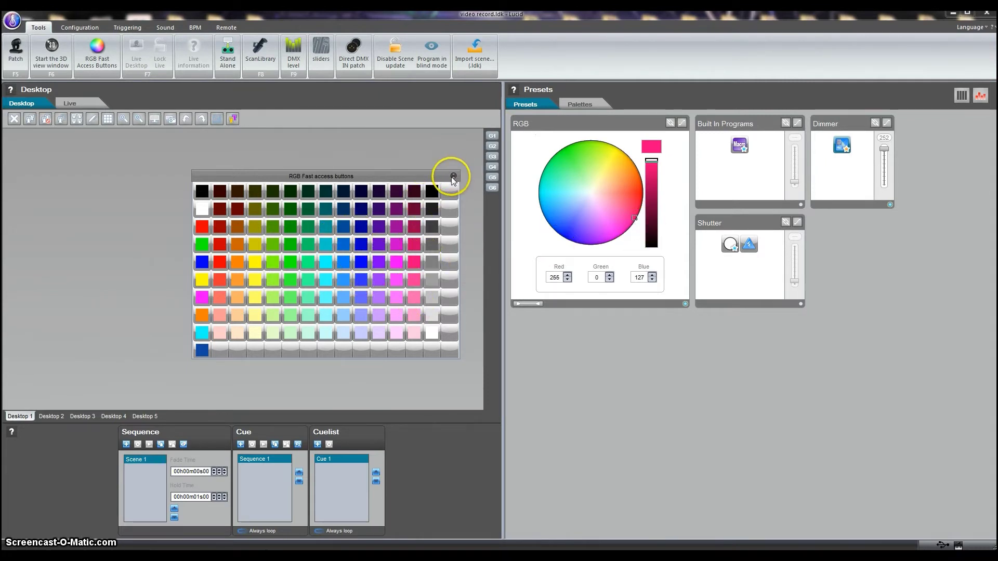
click(381, 244)
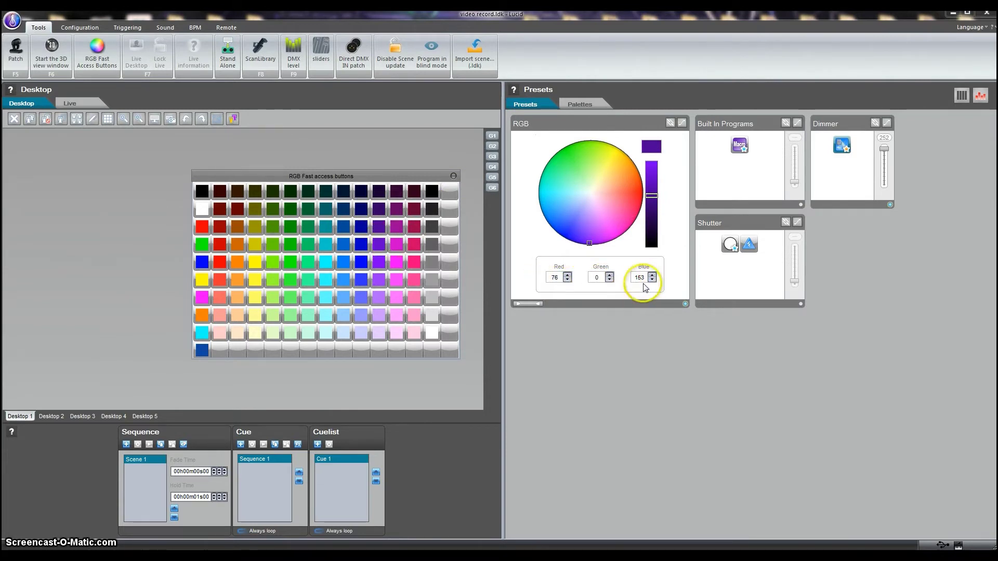
click(452, 177)
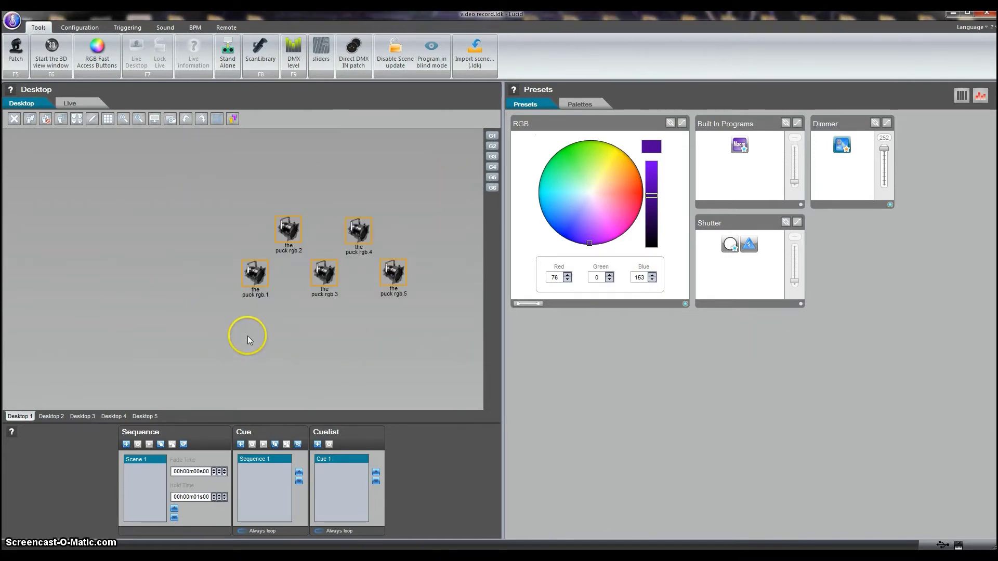
Clear the fixture selection and select all five puck rgb fixtures together again
click(192, 175)
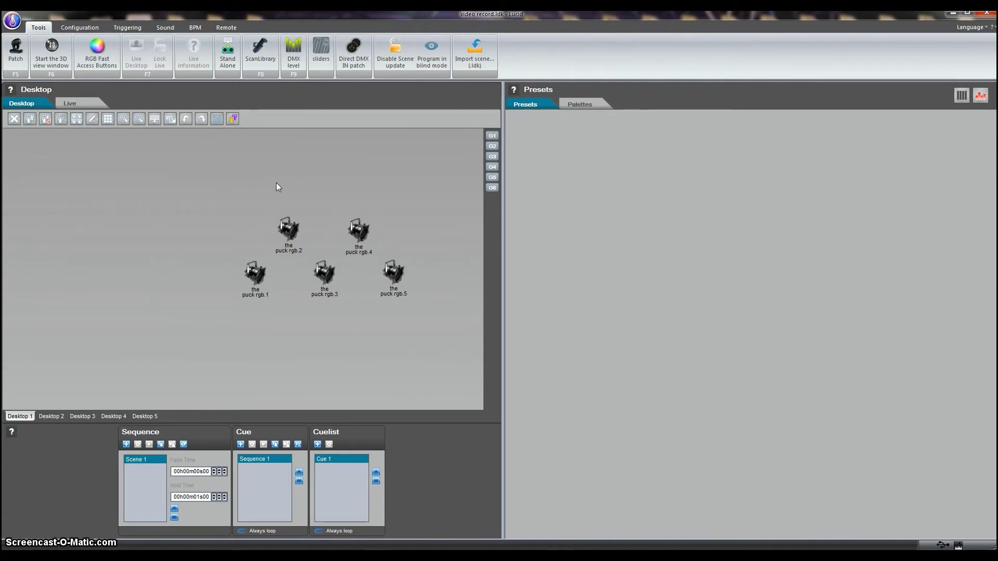
drag(195, 197, 435, 310)
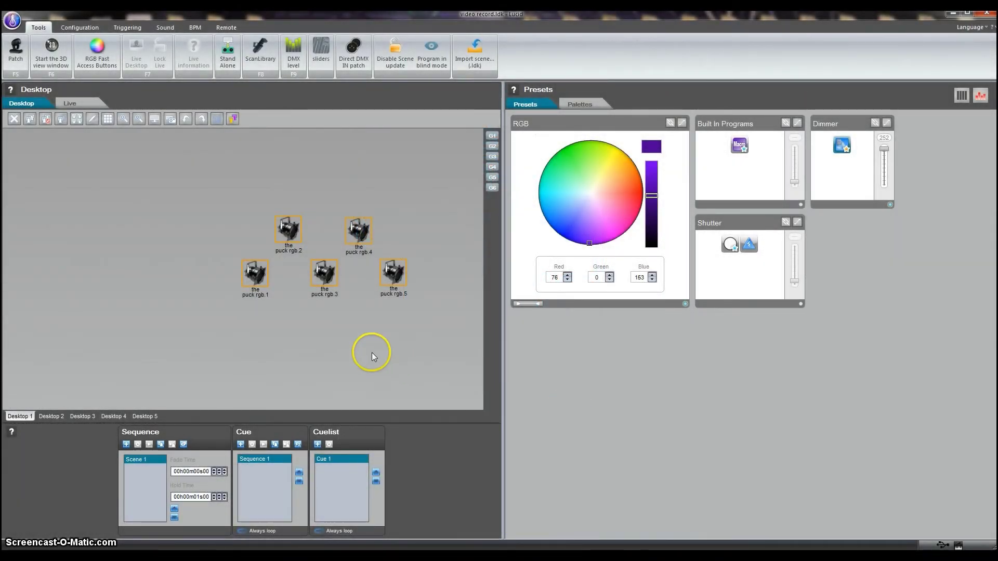
drag(242, 204, 408, 325)
Rename Cue 1 in the cuelist as "The RGB"
right_click(336, 460)
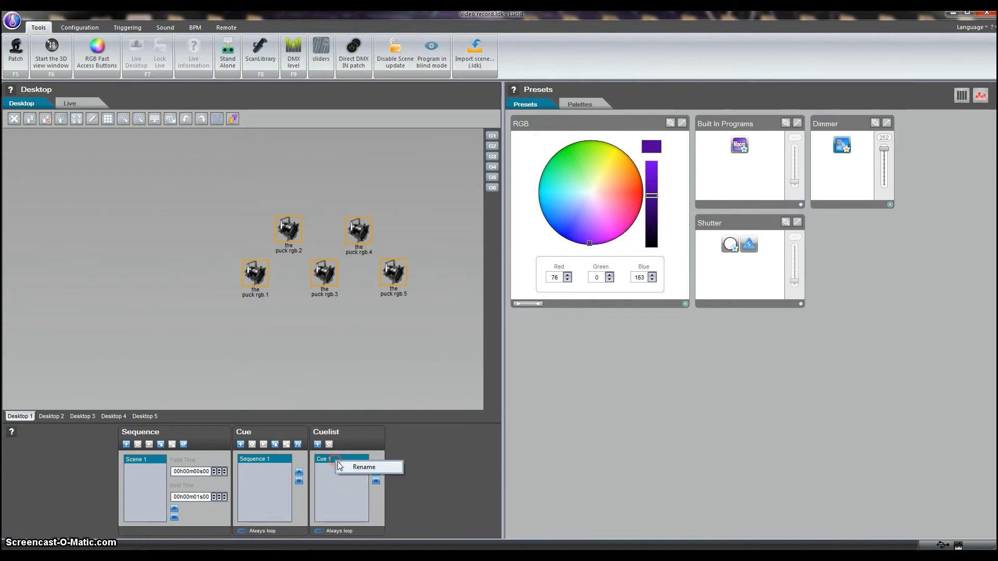
click(366, 467)
text(The RGB)
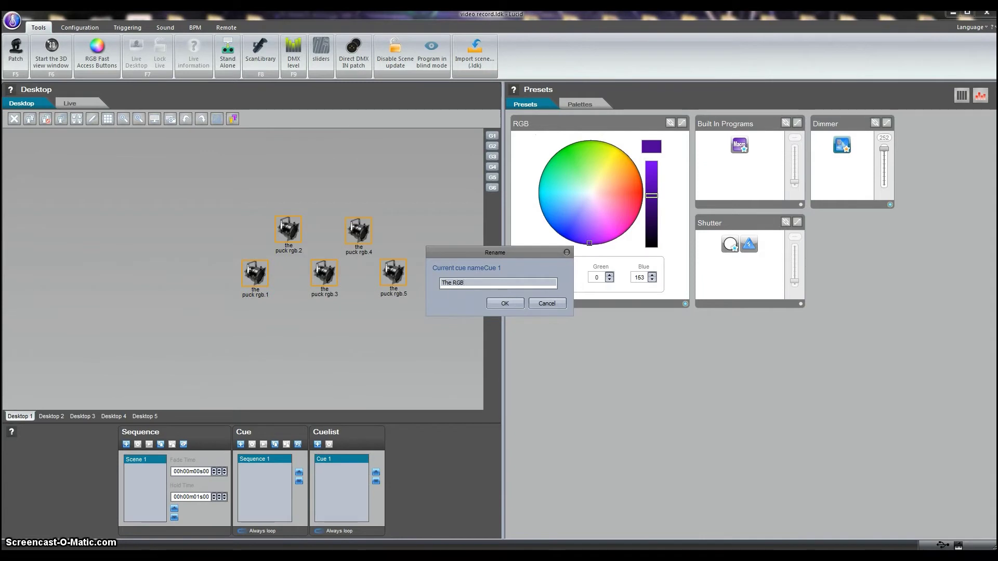
click(506, 305)
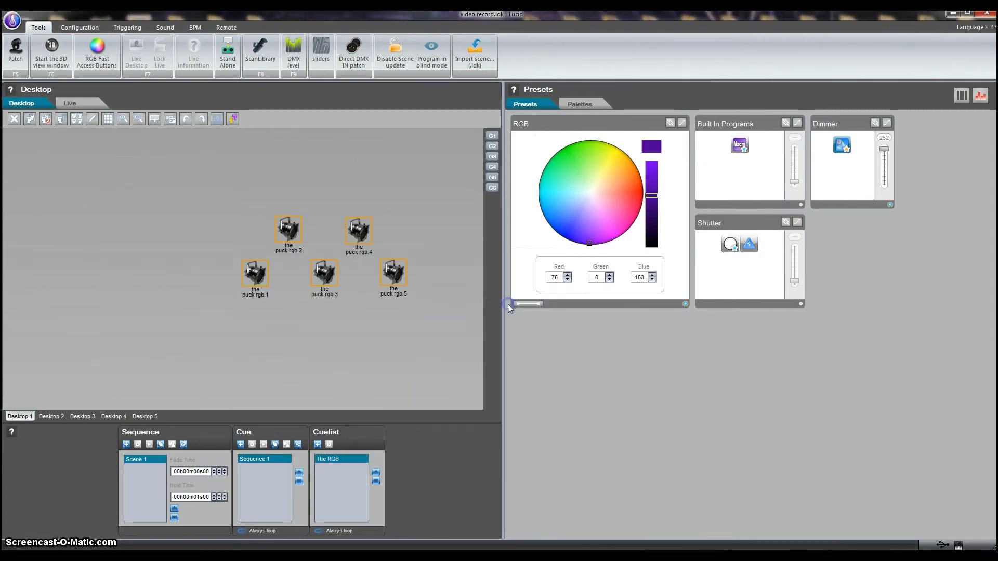
Add two more cues to the cuelist and switch back to the cue The RGB
click(318, 445)
click(317, 445)
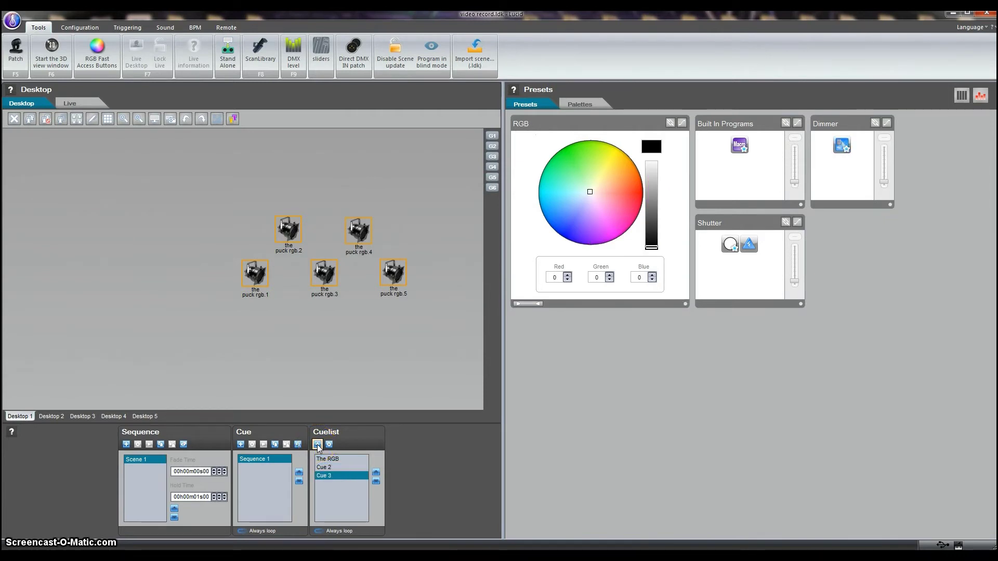
click(330, 475)
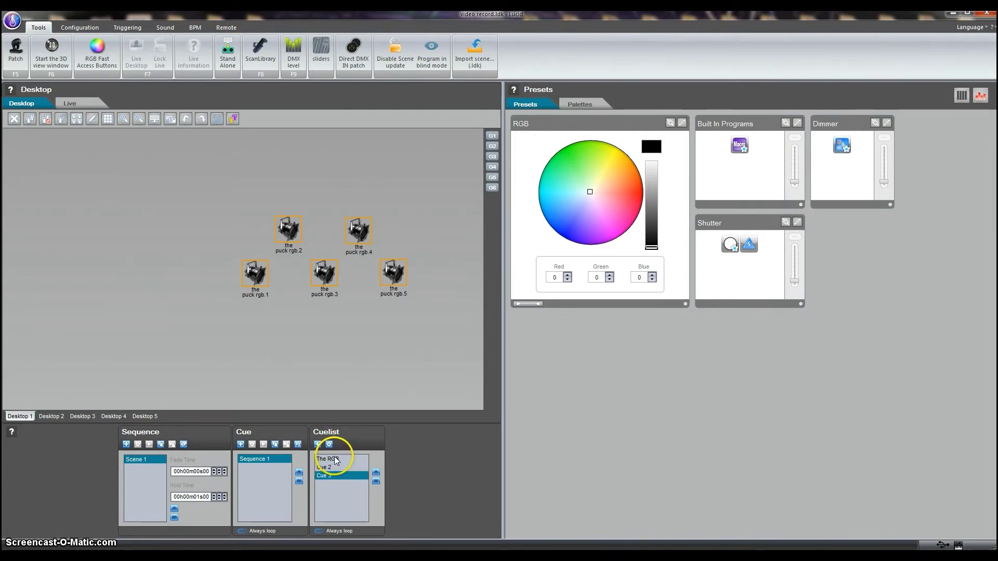
click(334, 458)
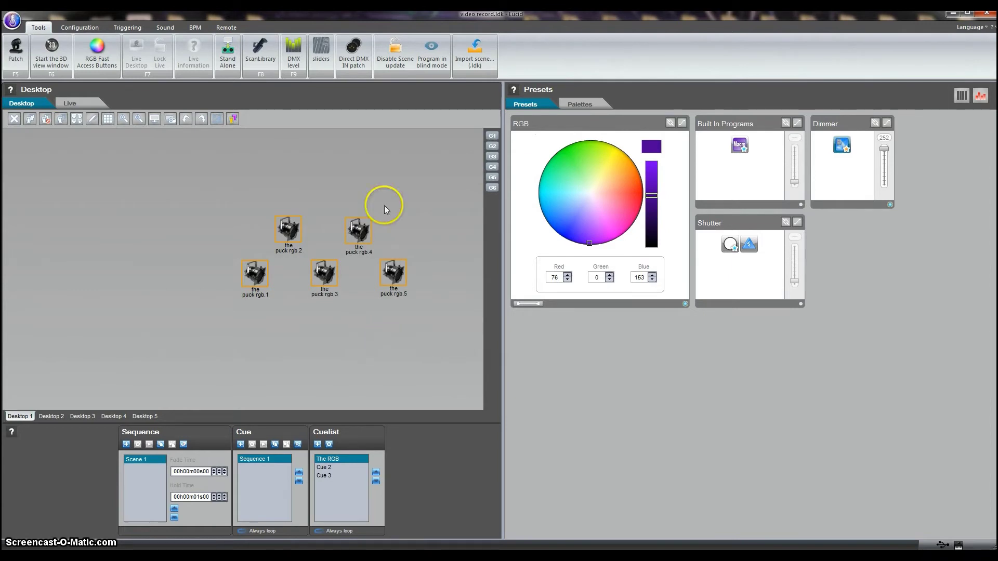
Check the Live view briefly, return to the Desktop view and clear the fixture selection
click(70, 104)
click(21, 103)
click(301, 310)
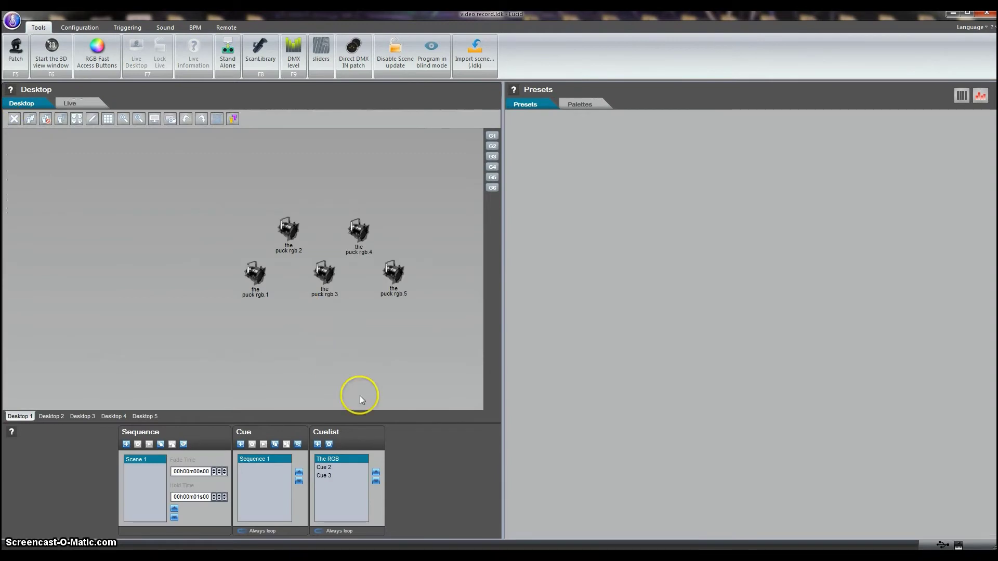
Trigger Sequence 1 of The RGB, Cue 2 and Cue 3 in the Live view, and return to the Desktop view
click(83, 104)
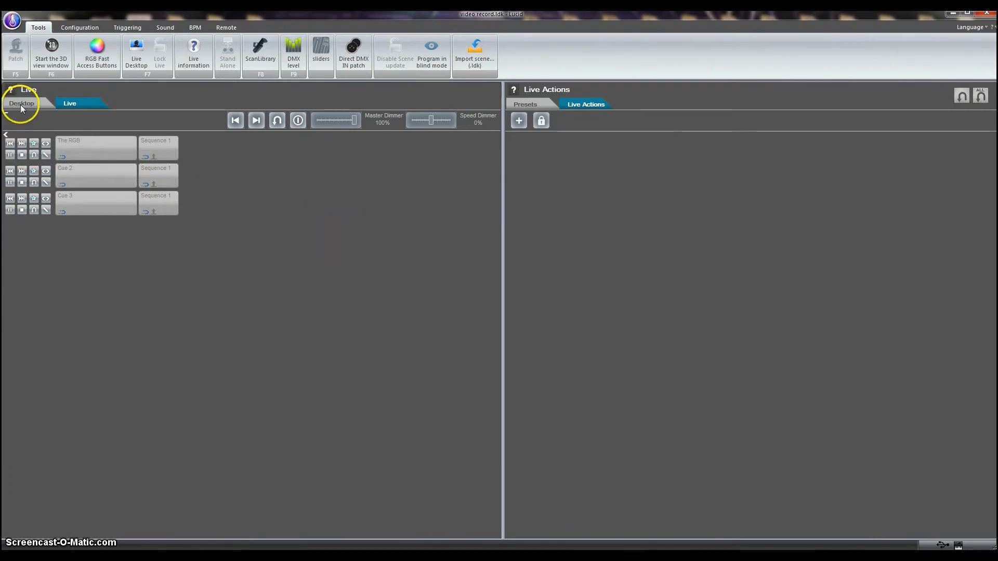
click(170, 156)
click(170, 177)
click(170, 201)
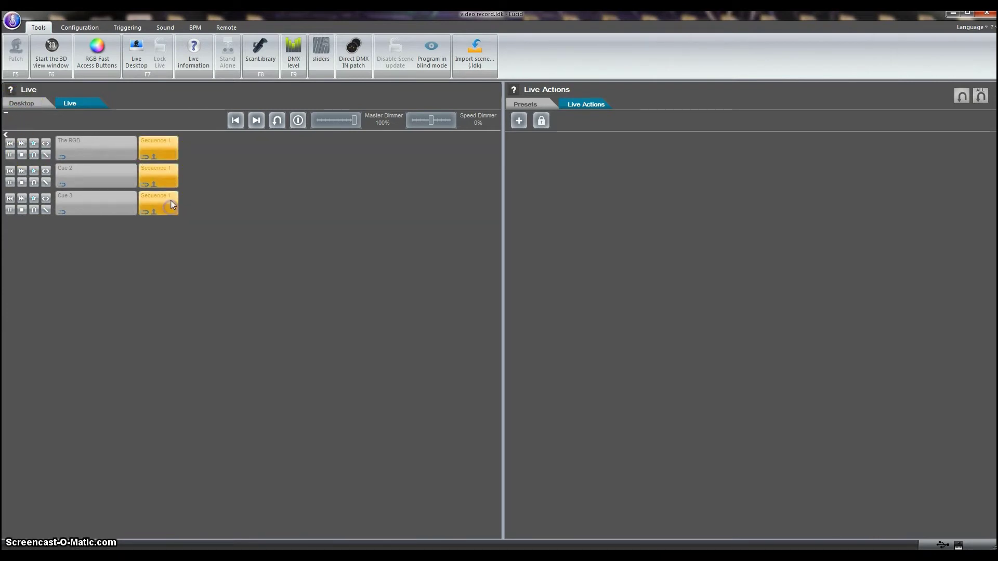
click(43, 102)
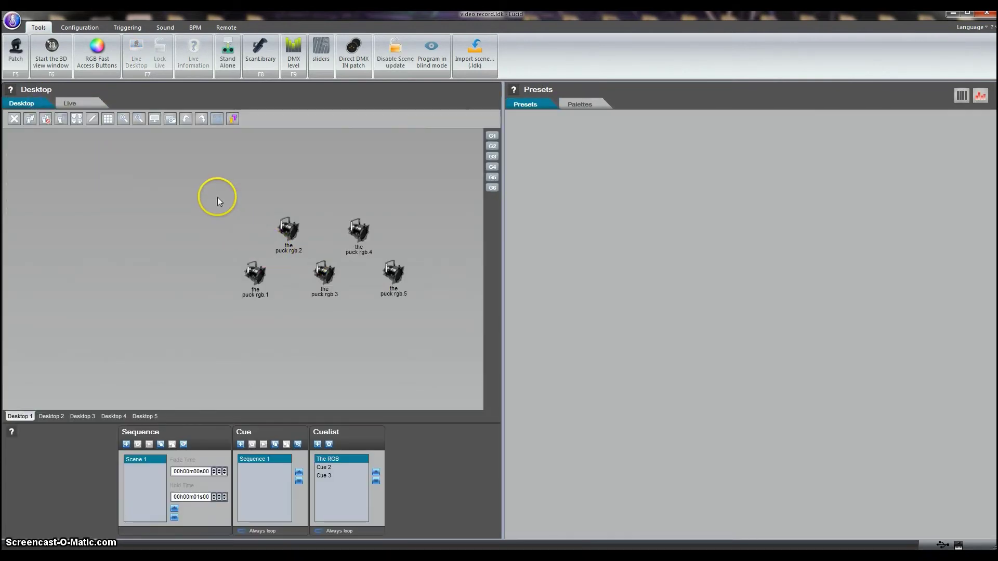
Delete Cue 2 and Cue 3 from the cuelist, confirming each deletion
click(324, 467)
click(329, 444)
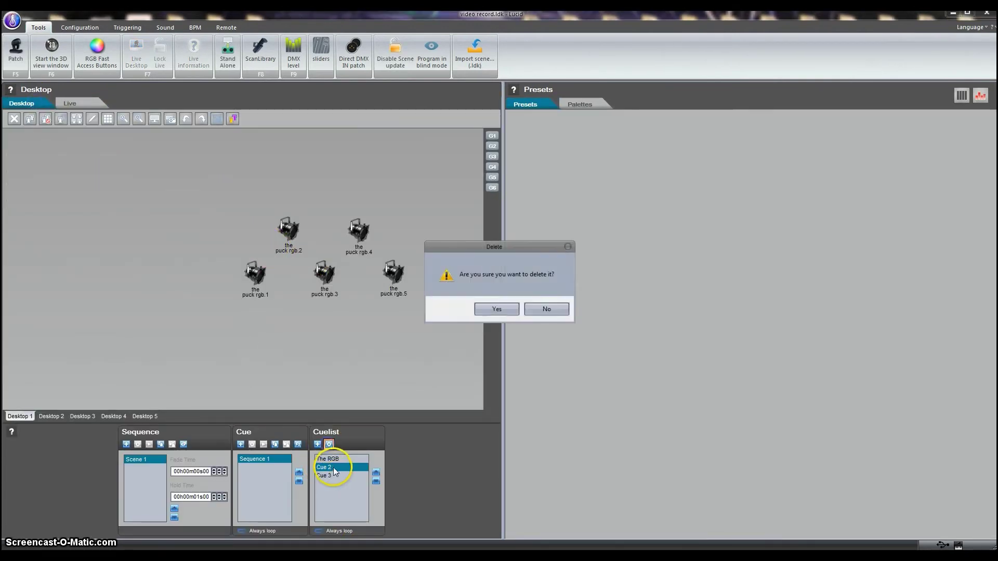
click(494, 308)
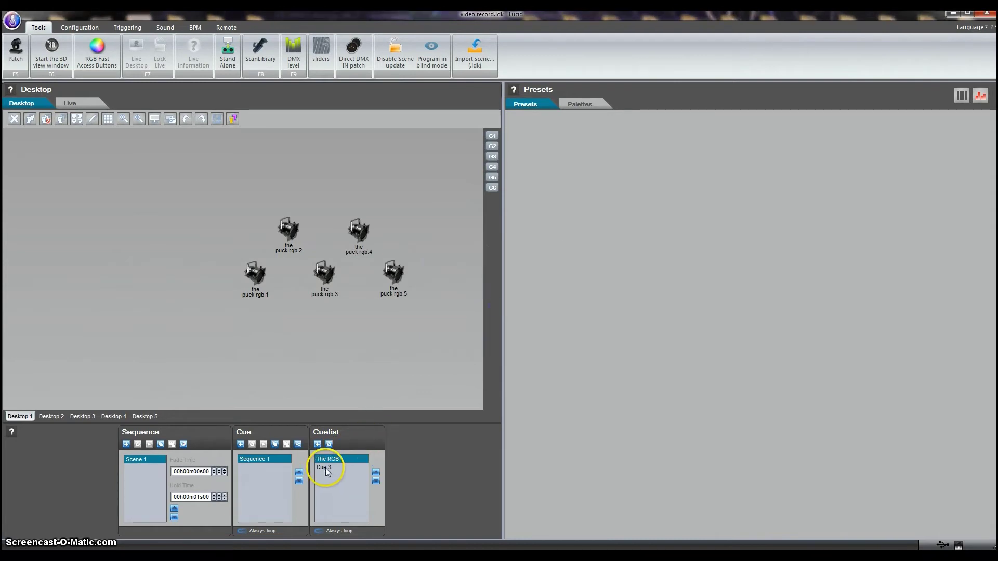
click(329, 445)
click(494, 309)
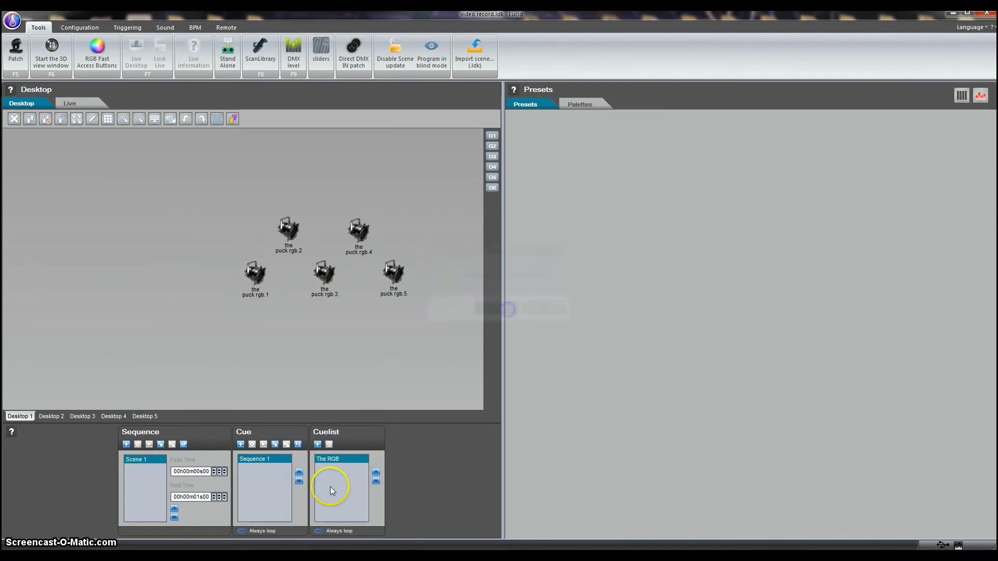
Rename the cue The RGB as "The Puck RGB"
right_click(333, 467)
click(363, 462)
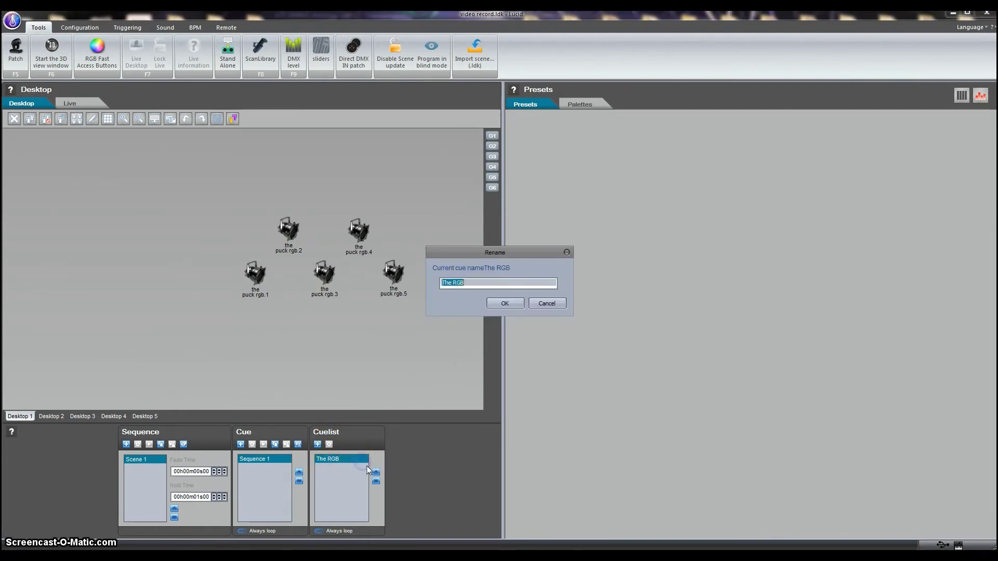
click(452, 284)
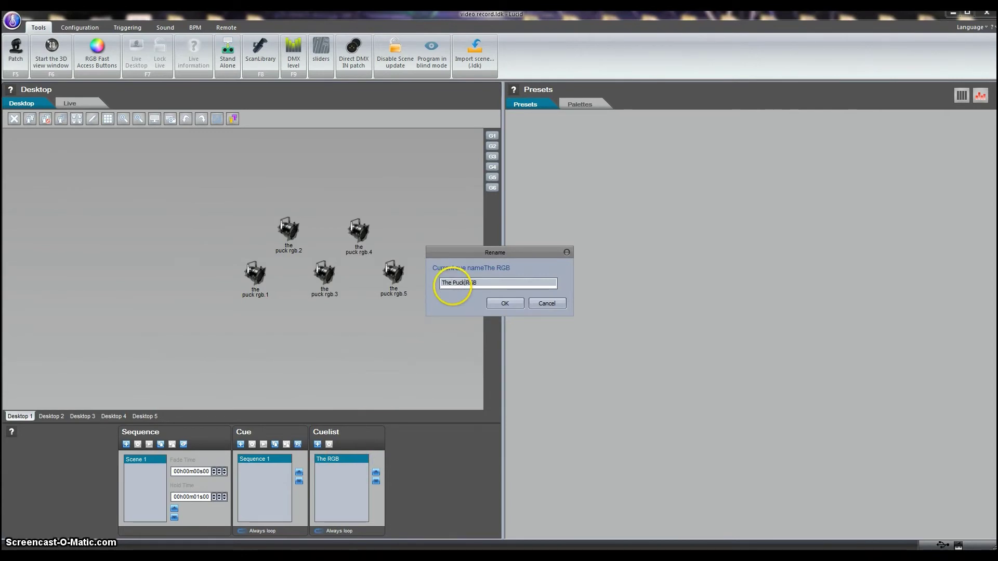
click(500, 304)
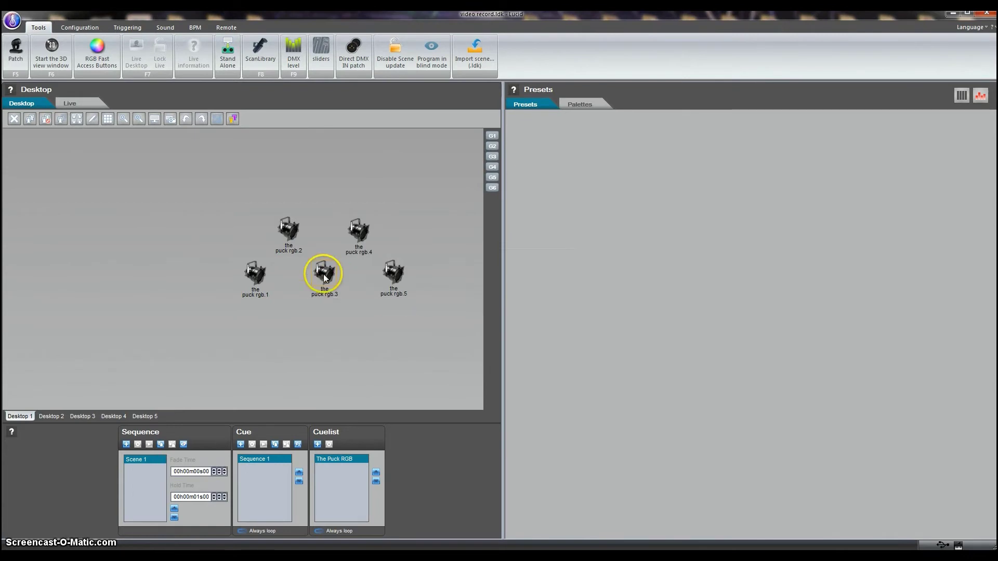
Select all five puck rgb fixtures and set their Scene 1 color to blue, RGB 19, 3, 255
drag(177, 161, 433, 317)
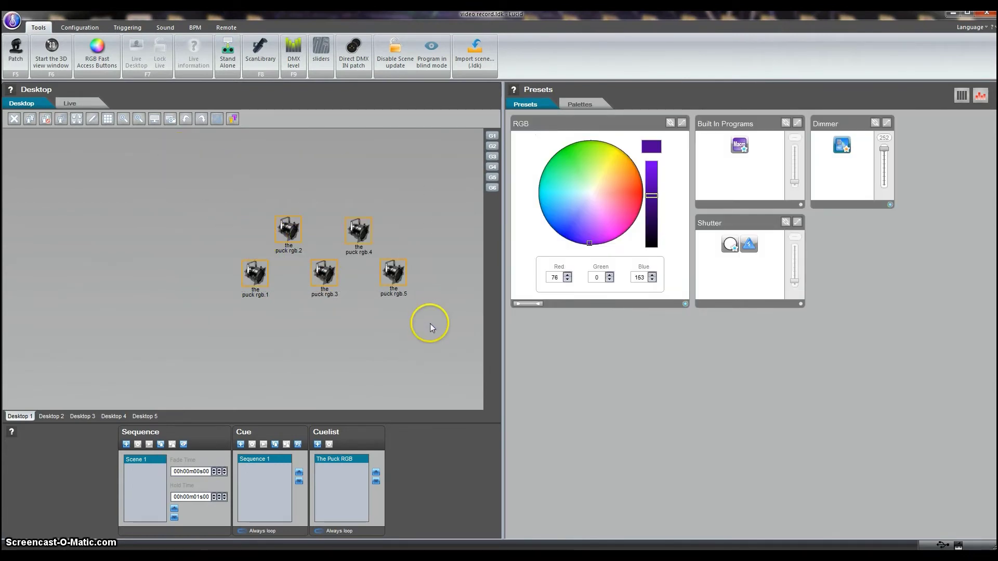
mouse_move(586, 241)
mouse_down()
mouse_move(588, 205)
mouse_move(656, 201)
mouse_move(653, 156)
mouse_up()
drag(588, 210, 568, 240)
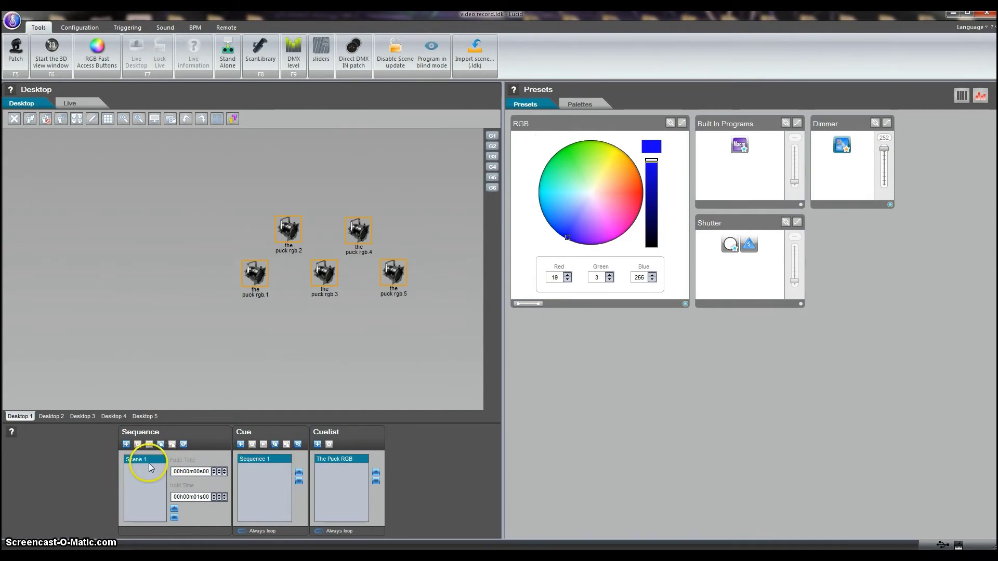
Add a second scene to Sequence 1 and set the fixtures' color to magenta, RGB 255, 11, 230
click(126, 444)
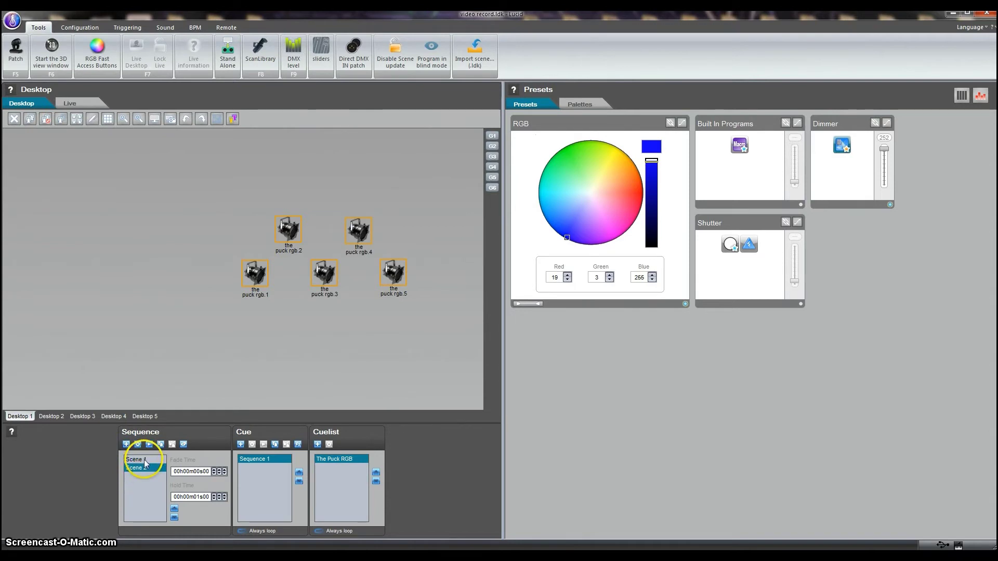
drag(573, 236, 596, 195)
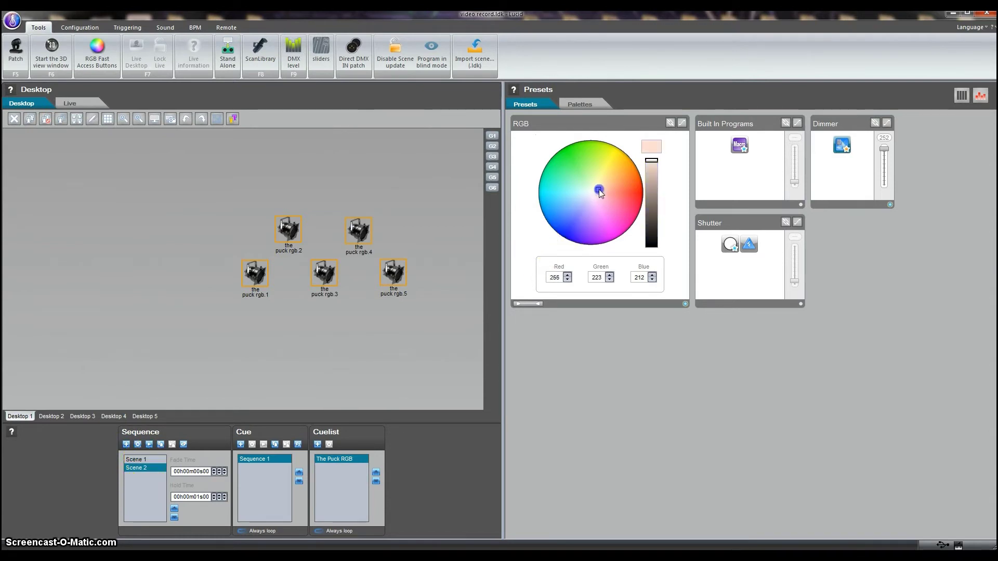
click(149, 467)
click(149, 463)
click(581, 210)
mouse_move(600, 187)
mouse_down()
mouse_move(623, 218)
mouse_move(620, 236)
mouse_up()
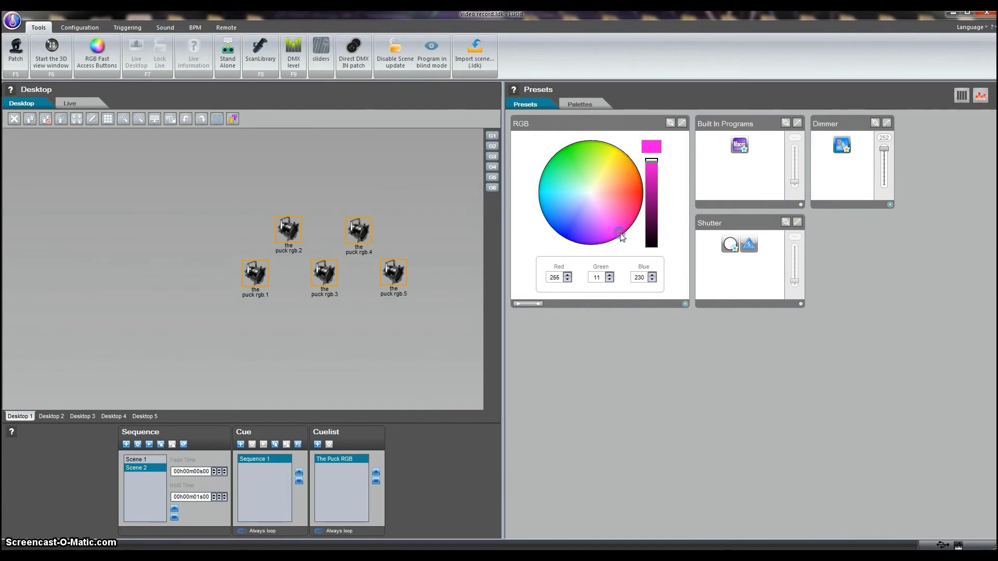
Add a third scene in green, RGB 51, 255, 44, and a fourth in orange, RGB 255, 110, 0
click(125, 444)
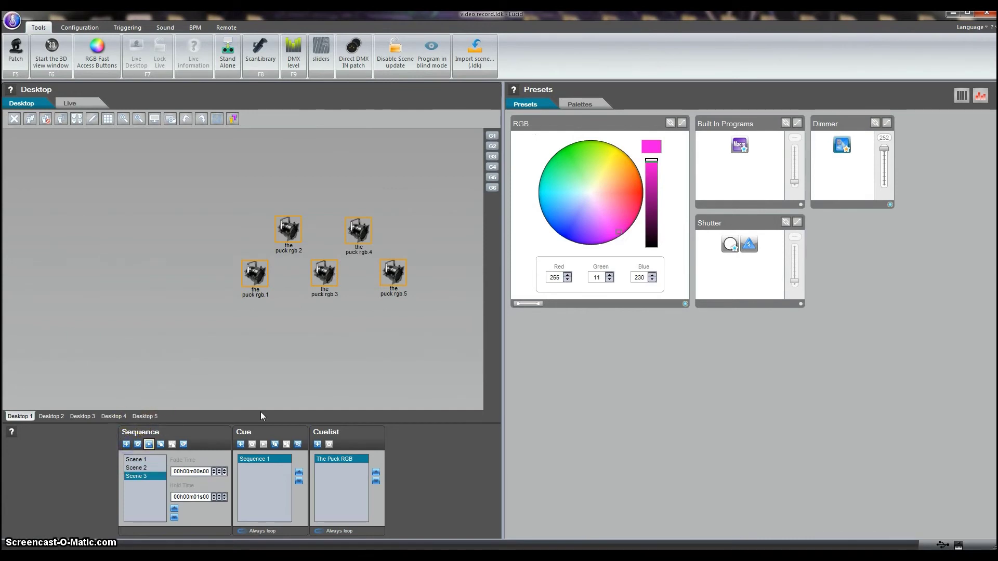
drag(578, 167, 569, 154)
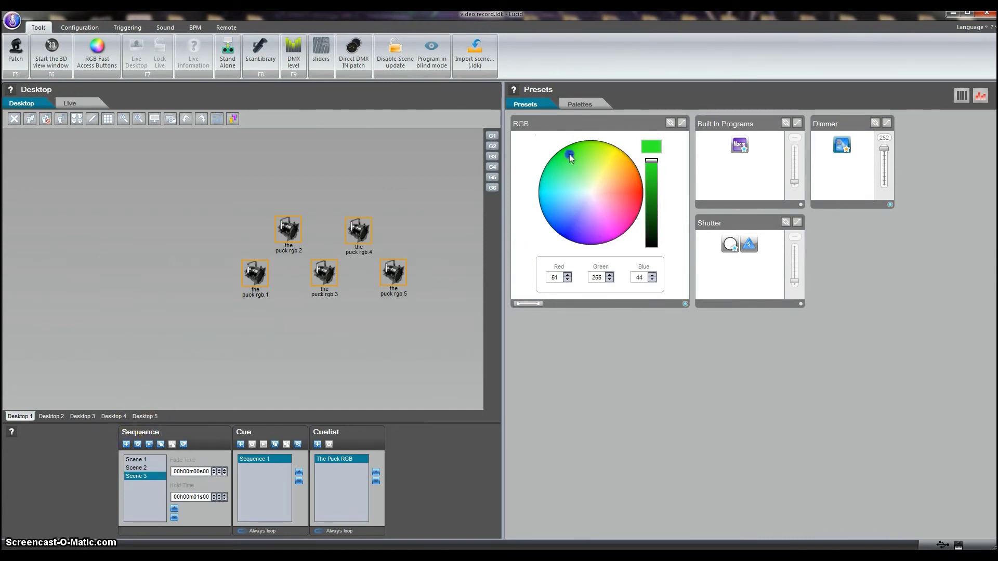
click(126, 444)
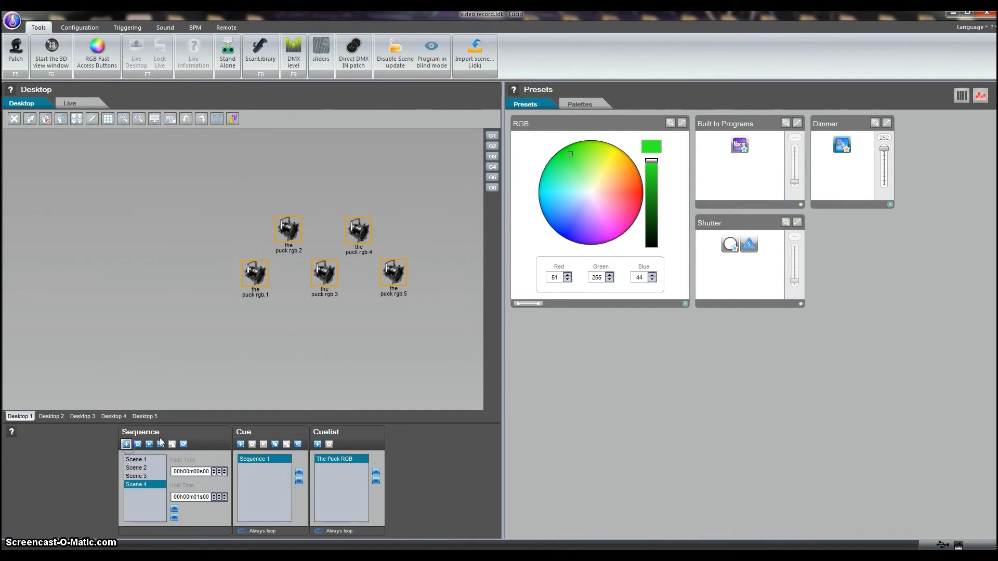
click(636, 169)
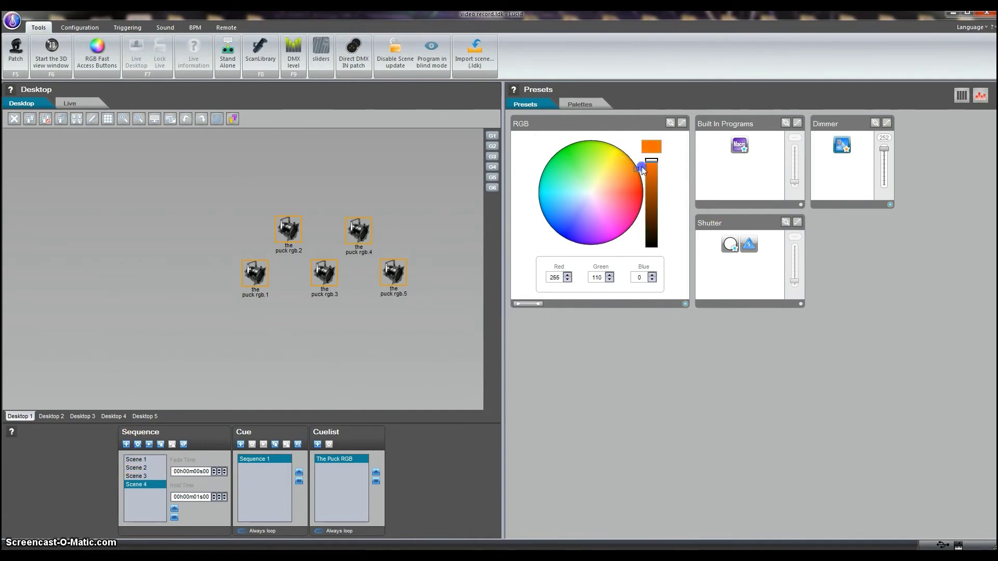
Add a fifth scene to Sequence 1 and set the fixtures' color to yellow, RGB 255, 246, 0
click(126, 445)
click(608, 194)
drag(616, 161, 619, 149)
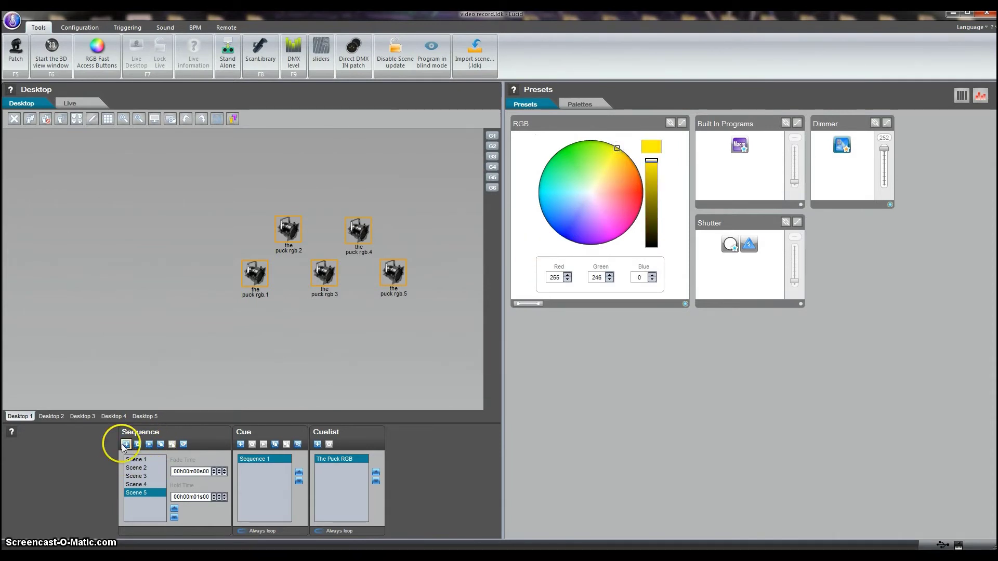
Step through the scenes of Sequence 1 in order to review each one's color
click(133, 459)
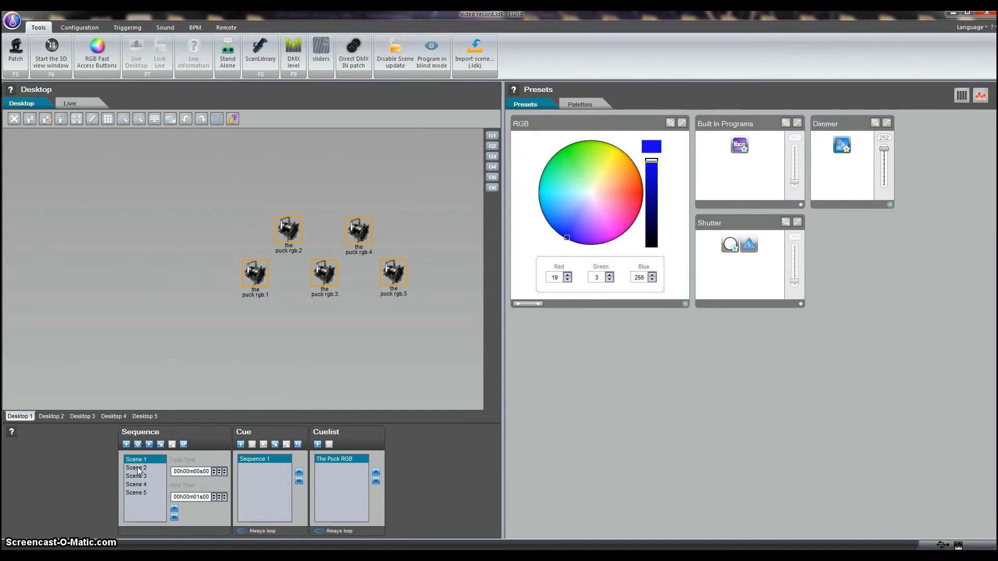
click(138, 469)
click(139, 476)
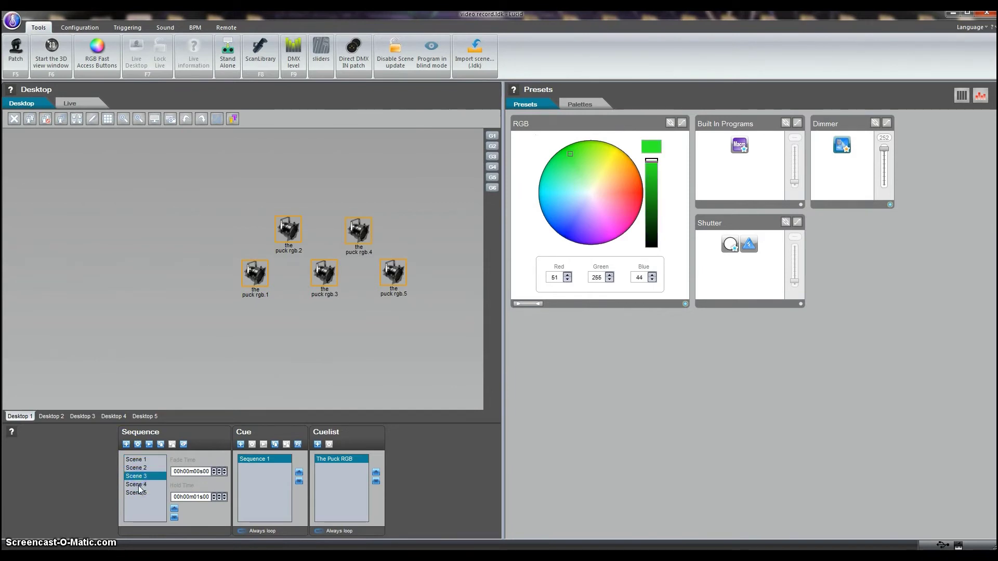
click(139, 484)
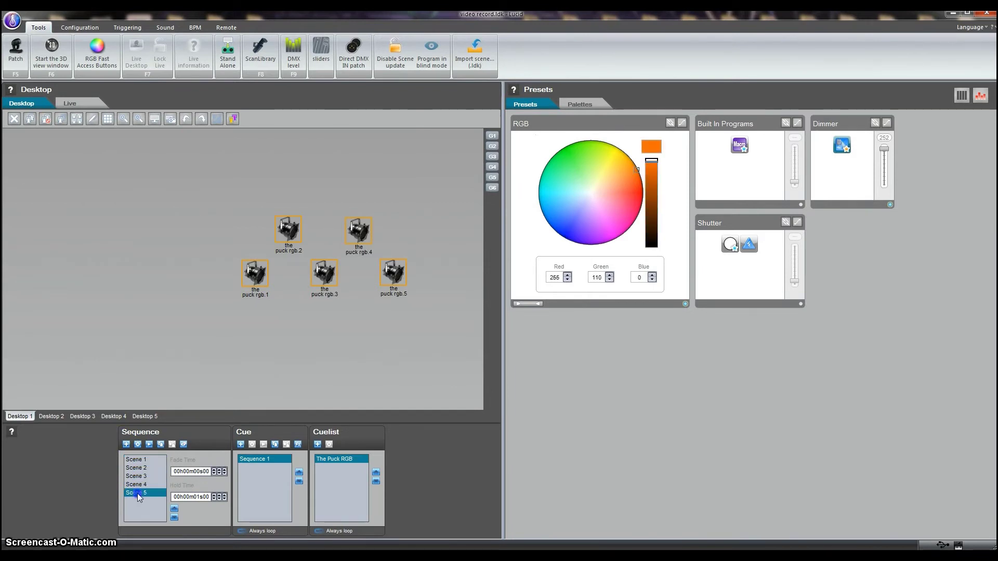
Play Sequence 1 to preview its color changes, and stop the playback
click(150, 445)
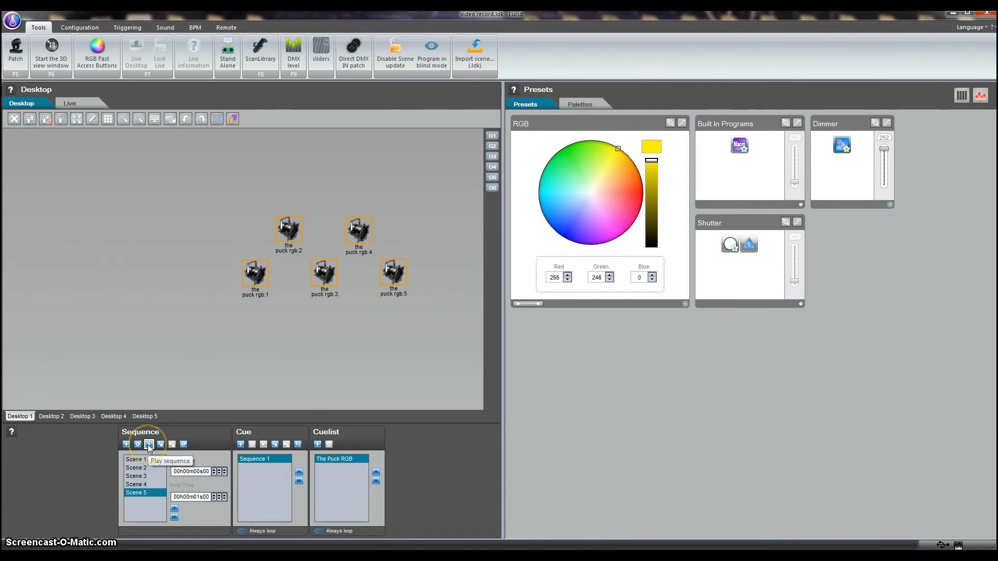
click(149, 445)
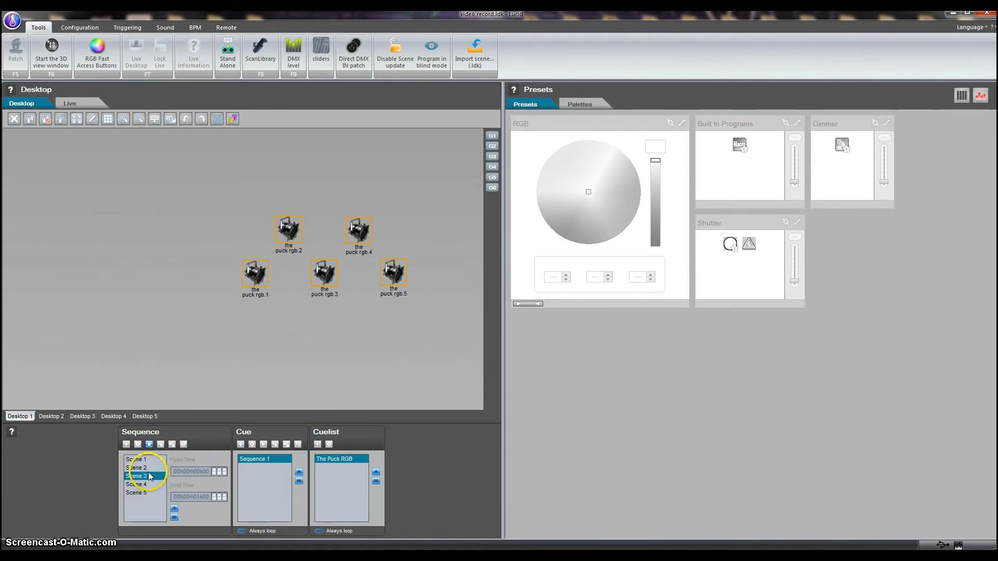
click(148, 445)
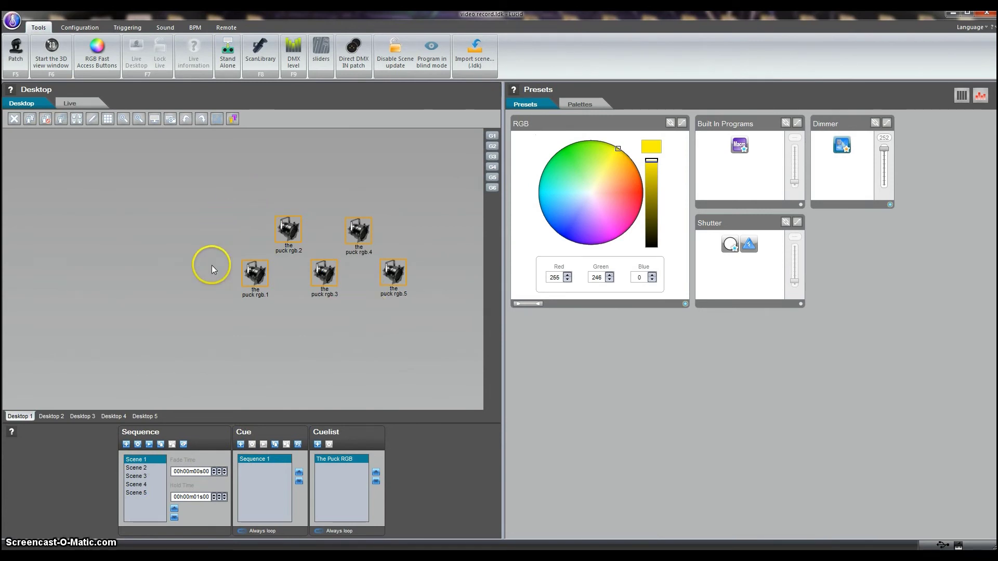
Clear the fixture selection and select all five puck rgb fixtures again
click(219, 238)
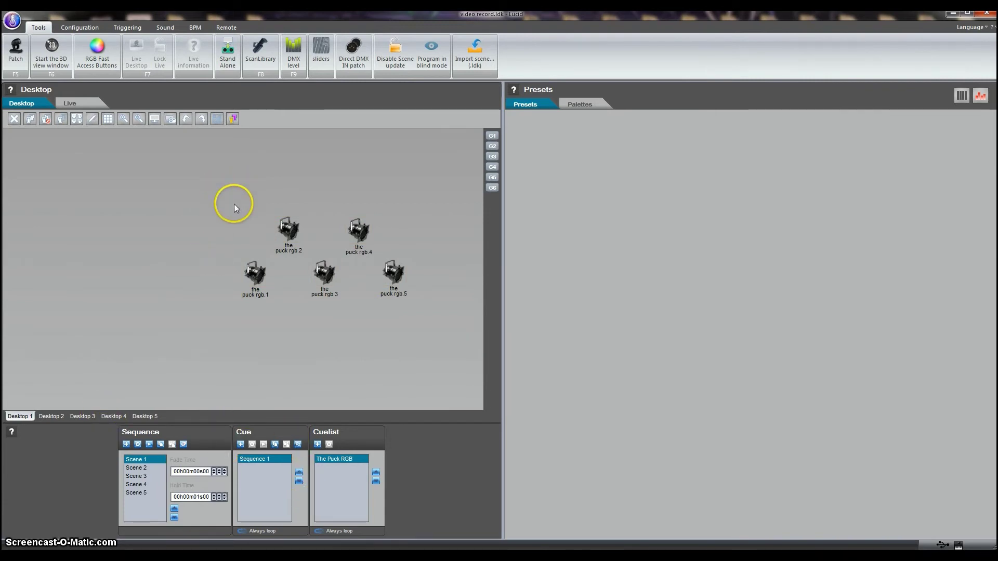
drag(235, 204, 430, 333)
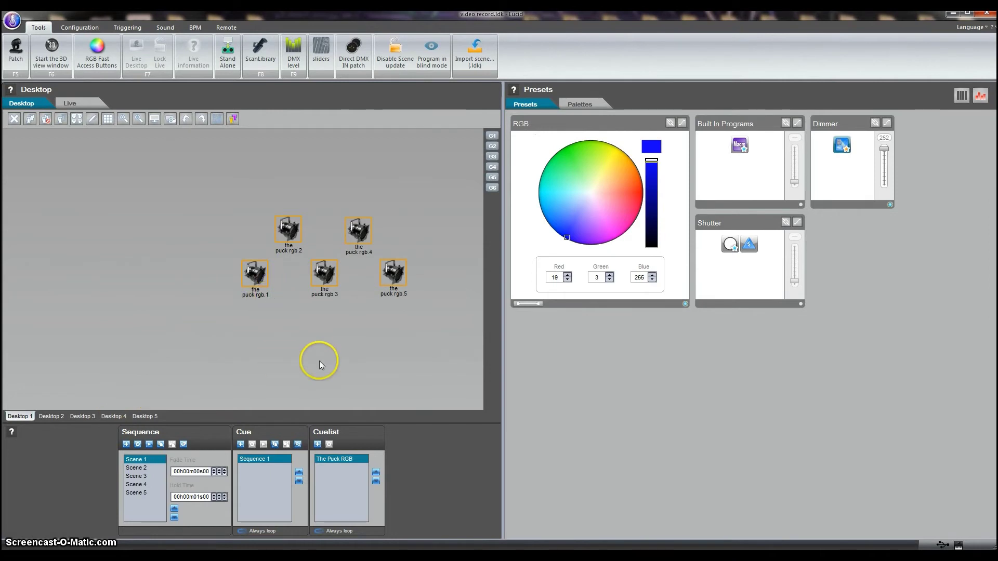
click(222, 205)
drag(223, 203, 443, 318)
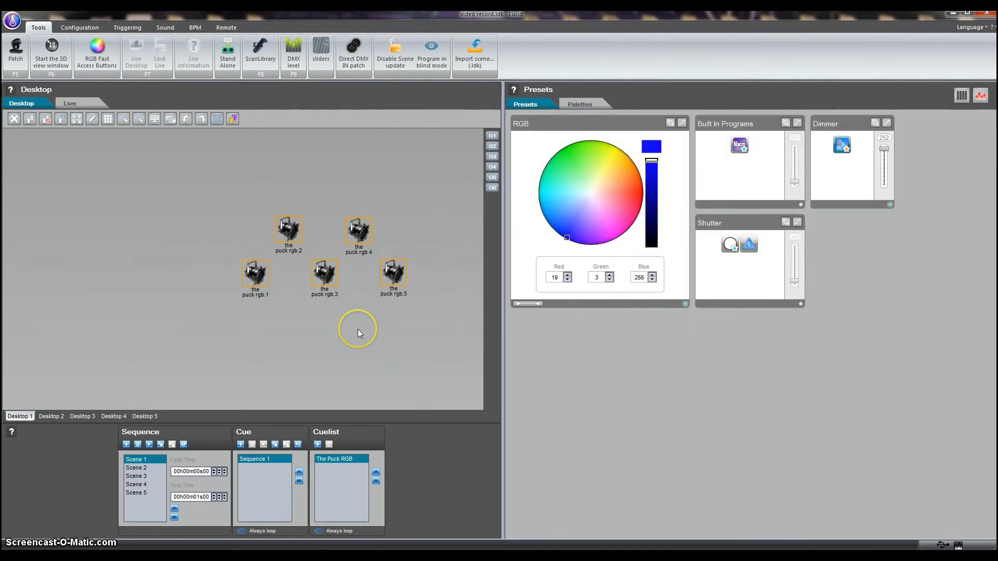
Switch to the Live view and trigger Sequence 1 of The Puck RGB cue
click(84, 103)
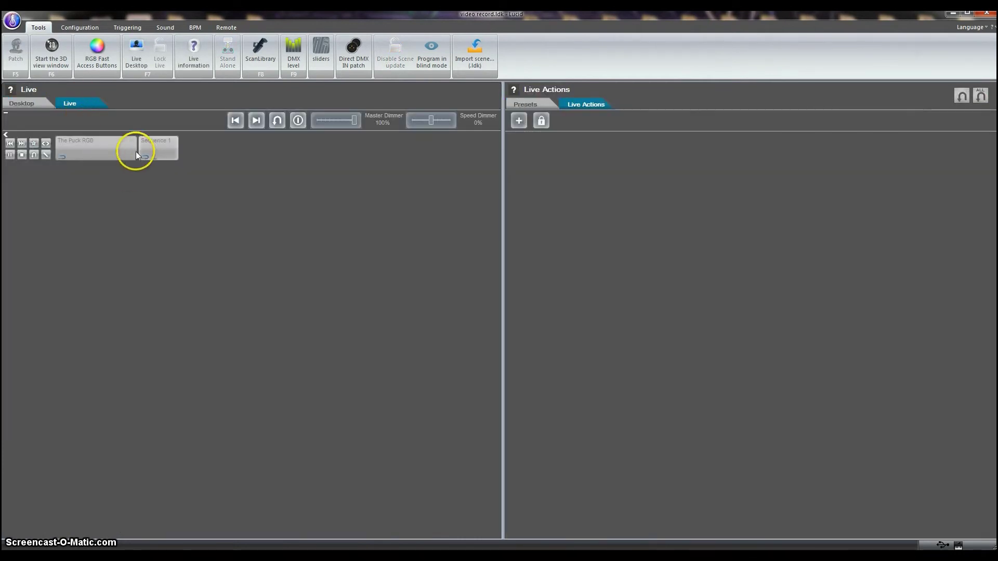
click(110, 150)
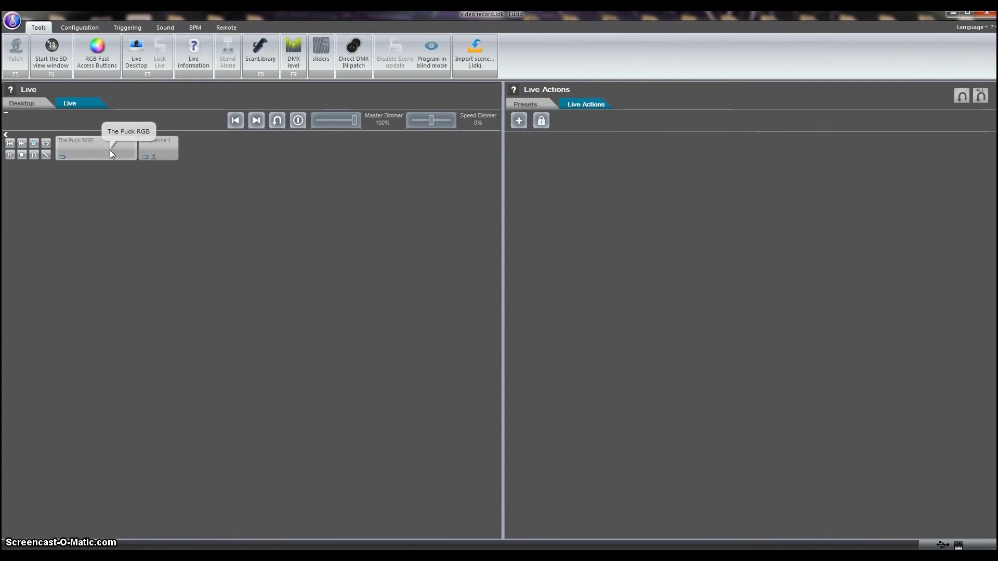
click(79, 151)
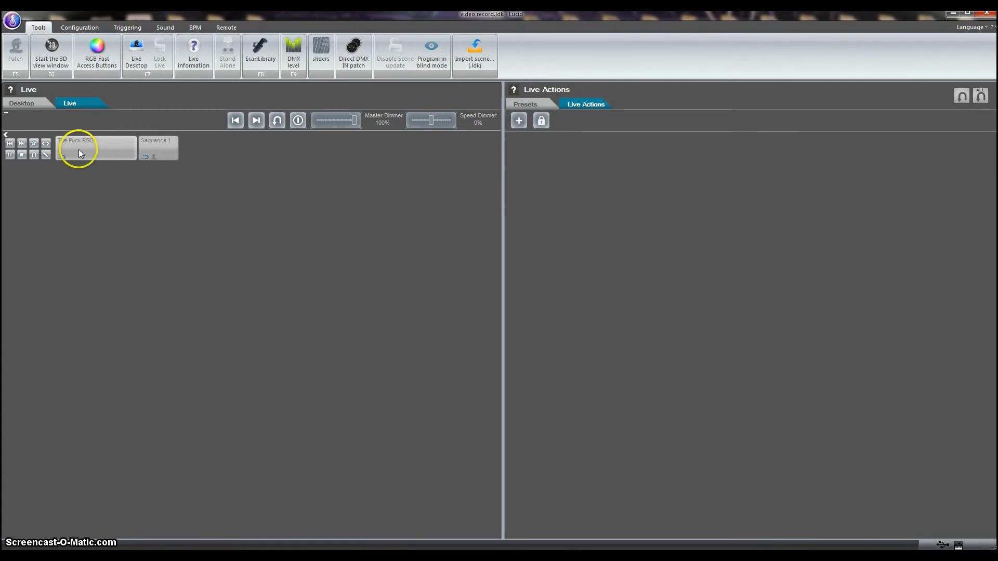
click(170, 148)
click(330, 185)
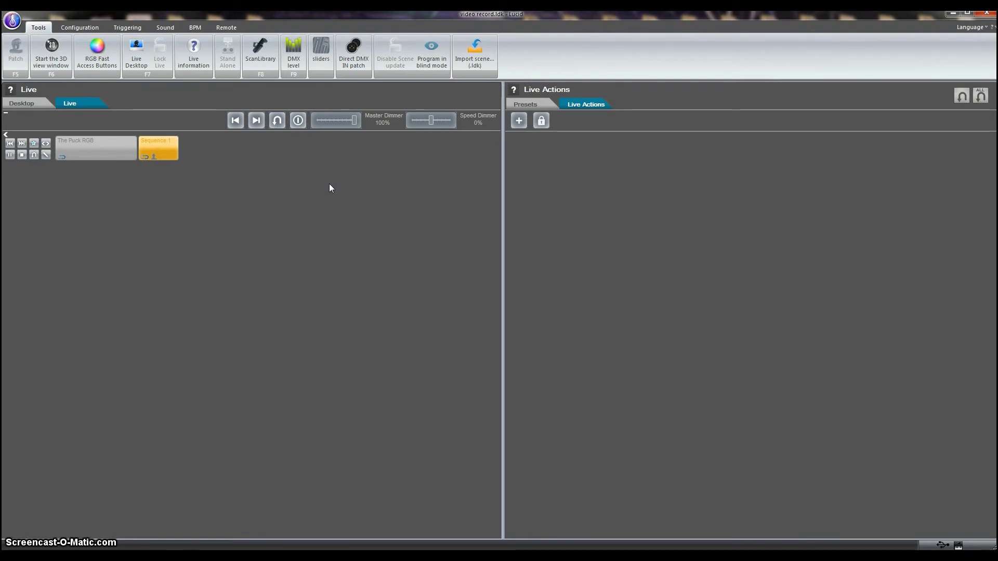
Open the loop options of Sequence 1 in the Live view to inspect them, and cancel the dialog
right_click(161, 148)
click(181, 167)
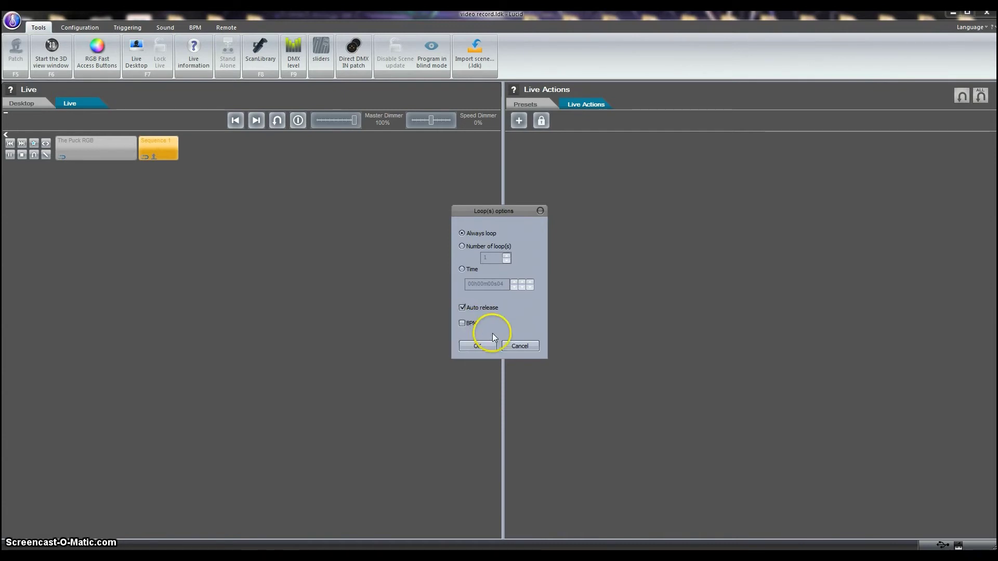
click(520, 345)
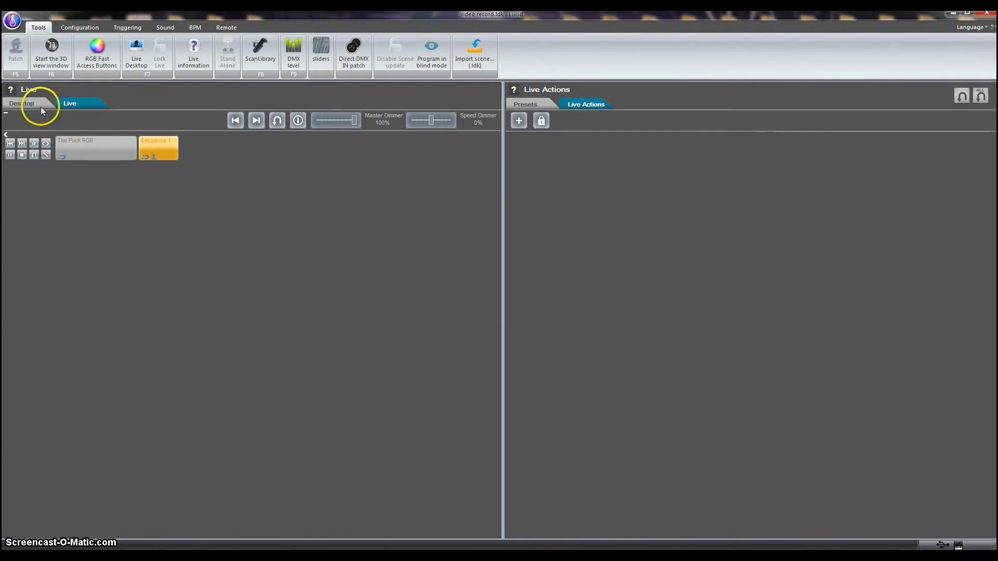
Return to the Desktop view, select all five puck rgb fixtures and add a second sequence to The Puck RGB cue
click(42, 107)
drag(201, 173, 440, 305)
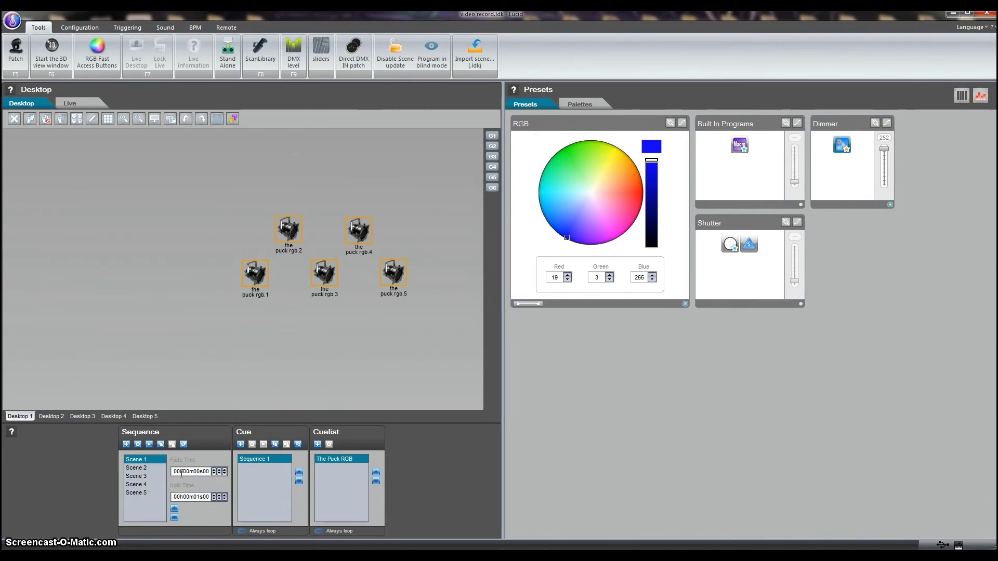
click(258, 464)
drag(263, 463, 173, 450)
click(240, 445)
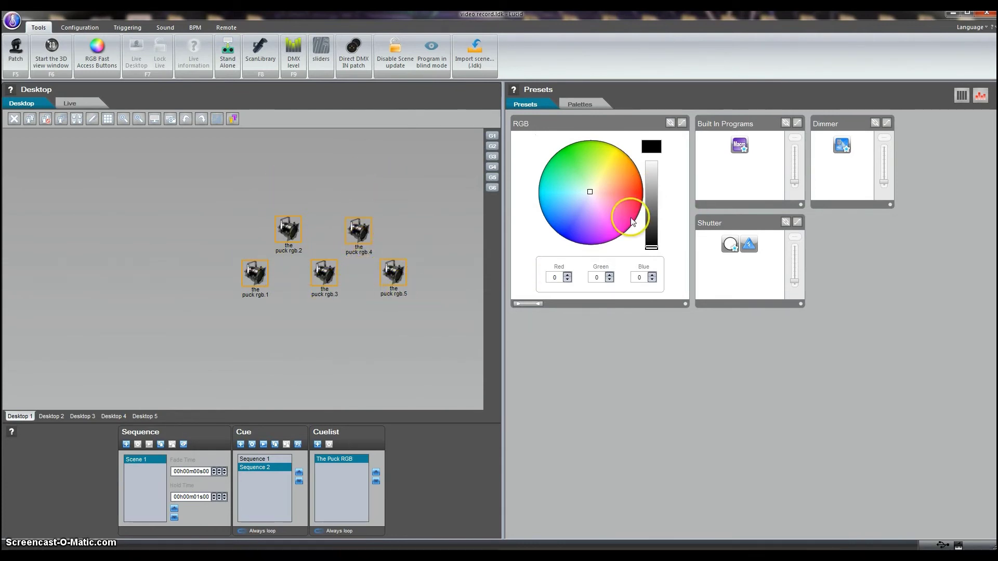
Set the new sequence's first scene to full white, RGB 255, 255, 255, with dimmer 255 and shutter 128
drag(651, 247, 656, 151)
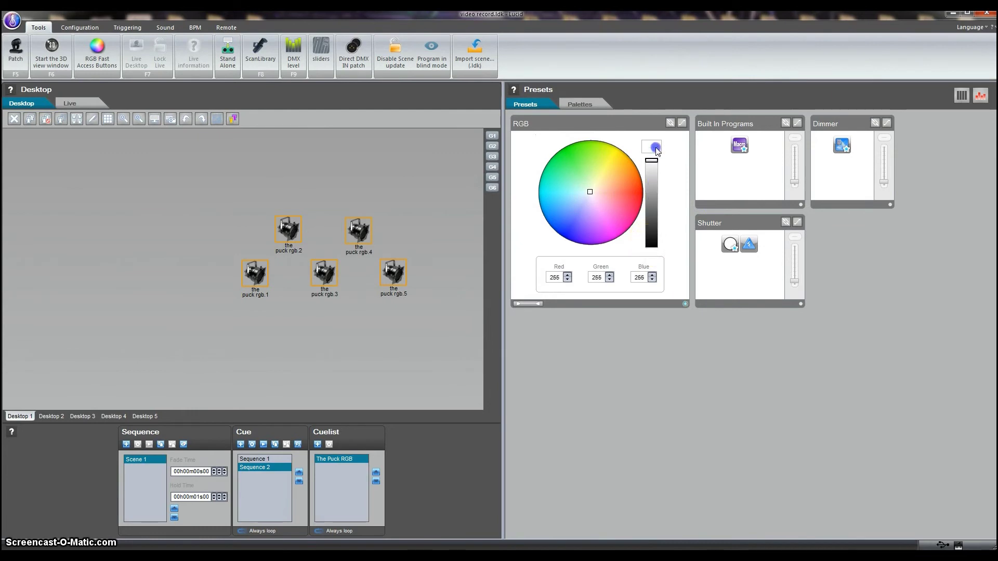
click(843, 147)
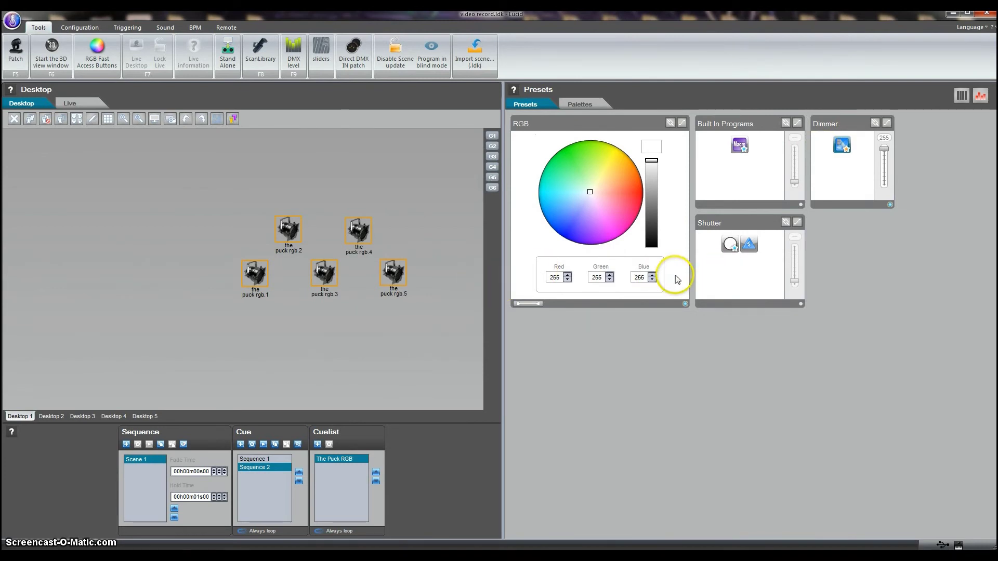
click(749, 244)
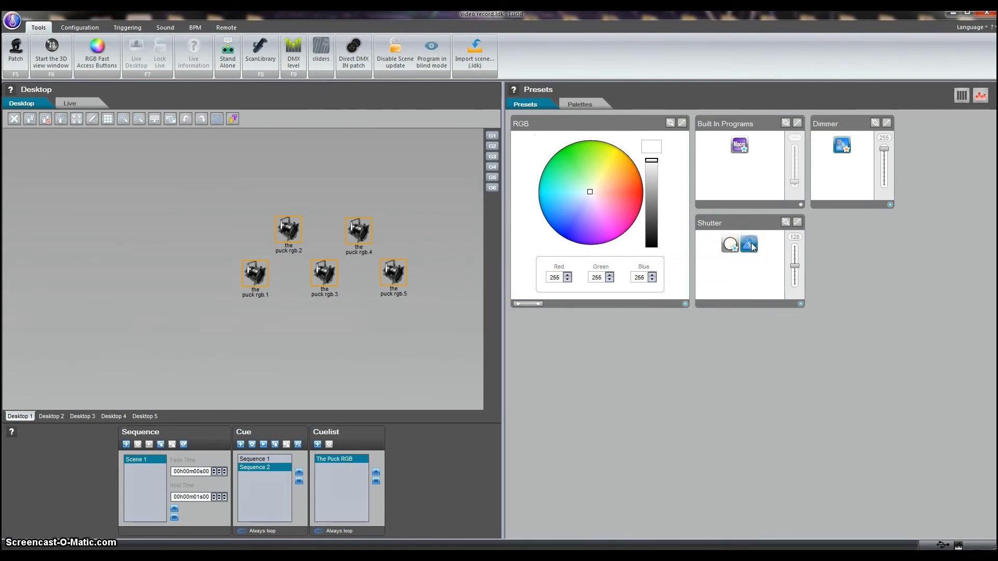
click(795, 267)
drag(797, 266, 795, 266)
Add three more scenes to Sequence 2 and raise the shutter to 170, 207 and 252 respectively
click(126, 445)
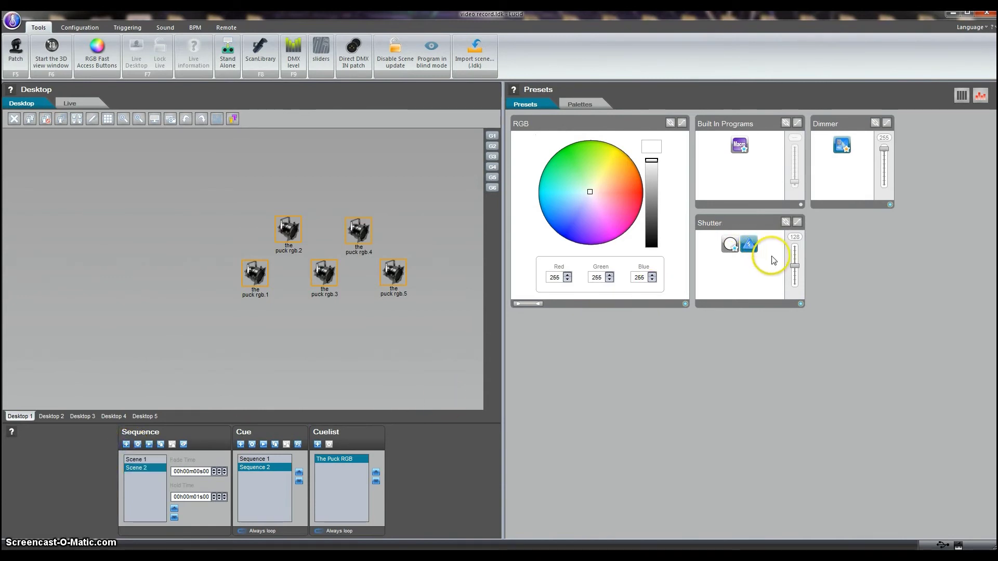
drag(795, 263, 795, 258)
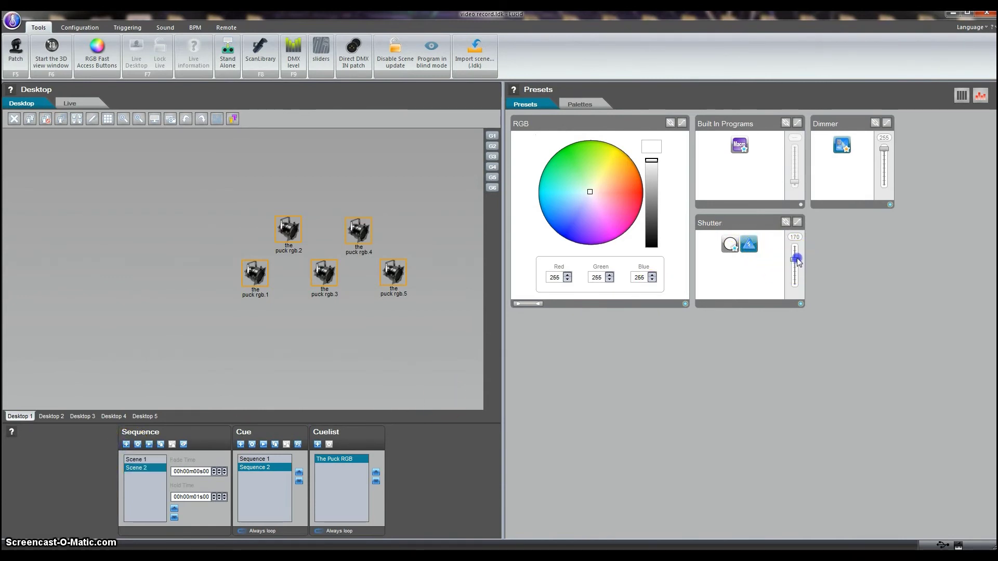
click(126, 445)
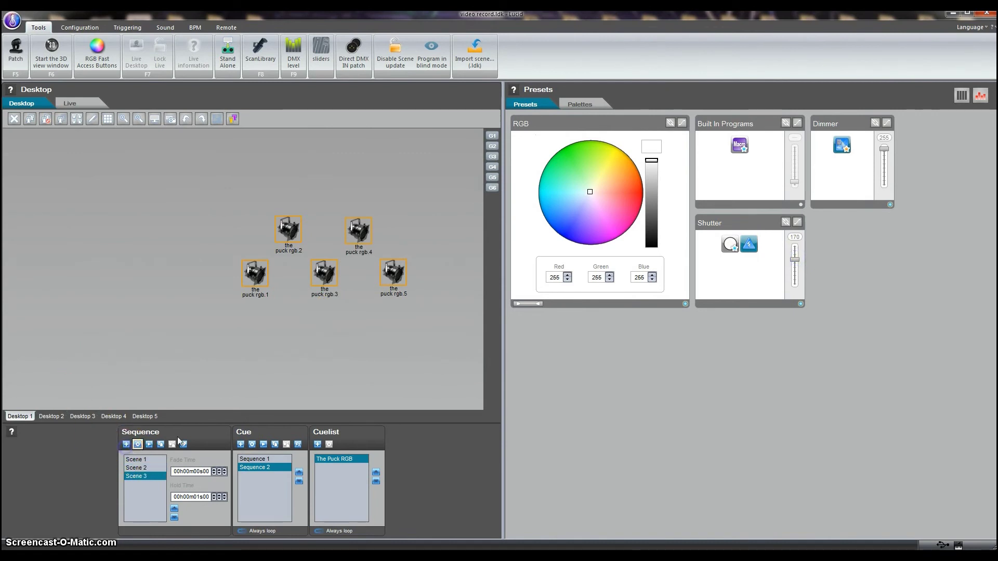
drag(794, 260, 794, 254)
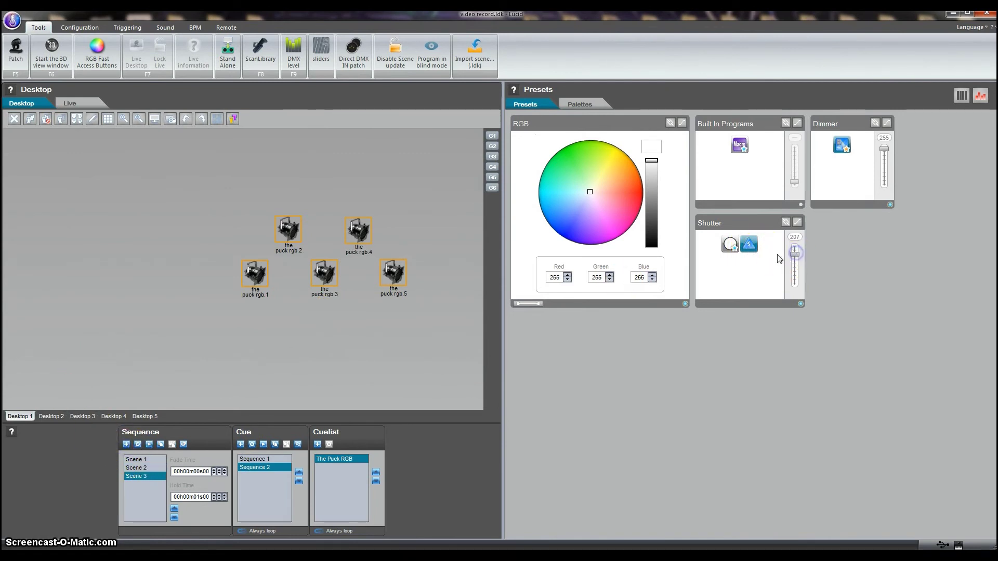
click(126, 445)
drag(794, 253, 797, 245)
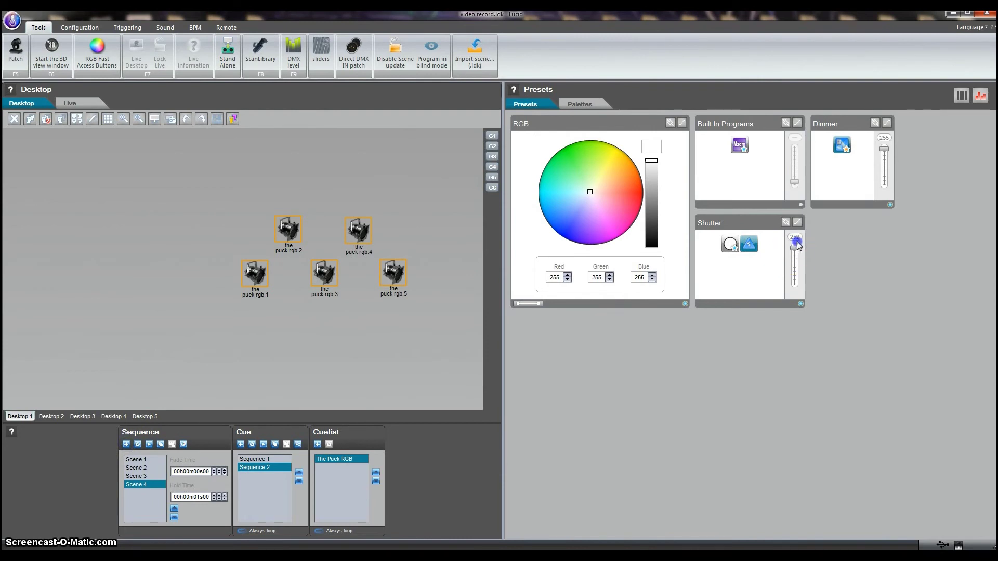
Go through the four scenes of Sequence 2 to compare their shutter settings
click(144, 458)
click(142, 476)
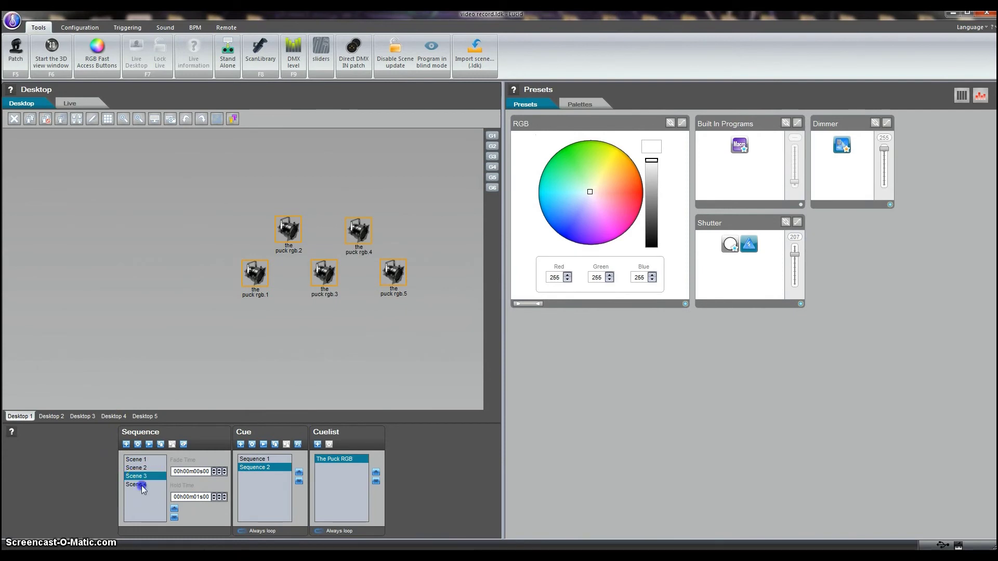
click(136, 460)
click(137, 468)
click(138, 484)
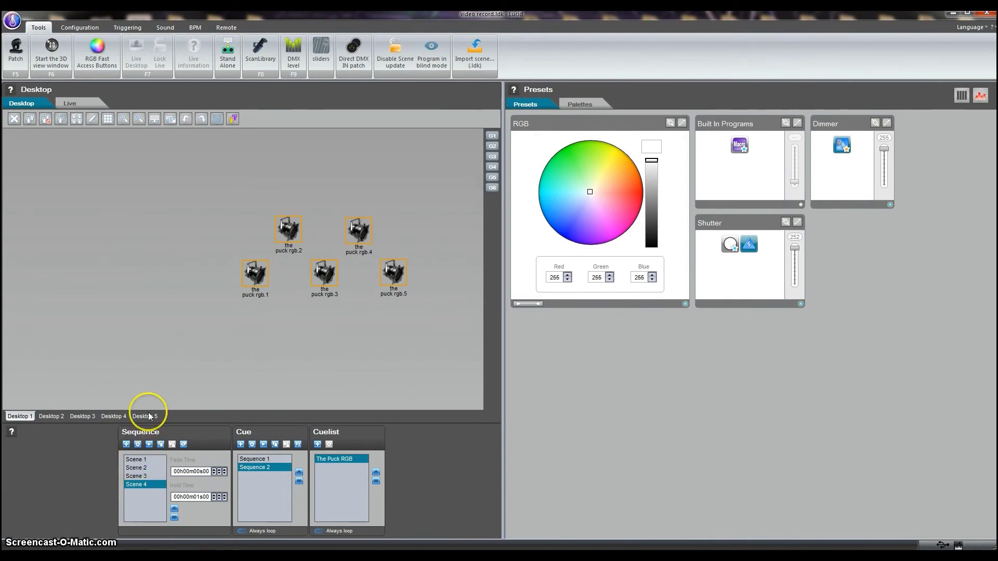
Switch to the Live view and play Sequence 2 of The Puck RGB cue
click(83, 101)
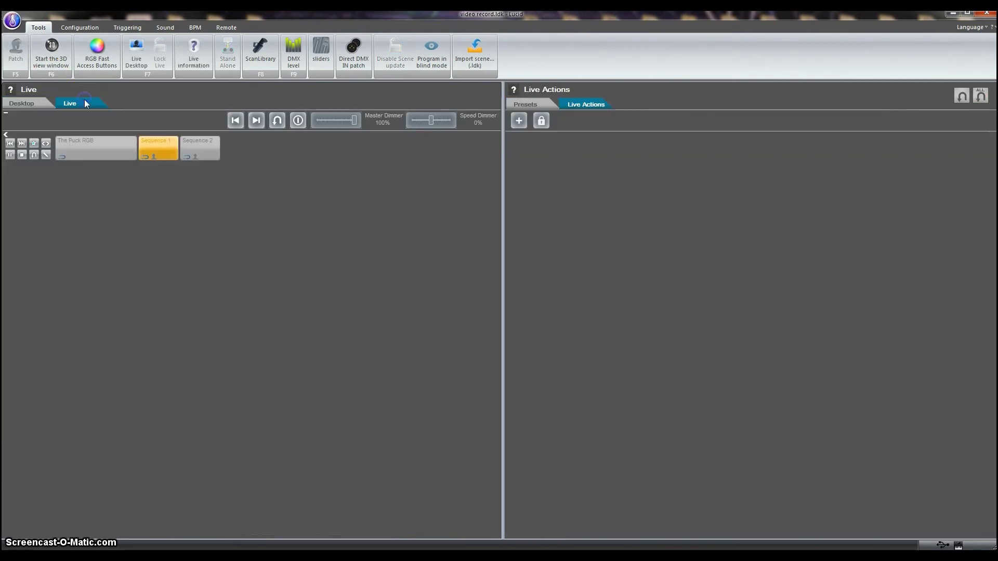
click(207, 148)
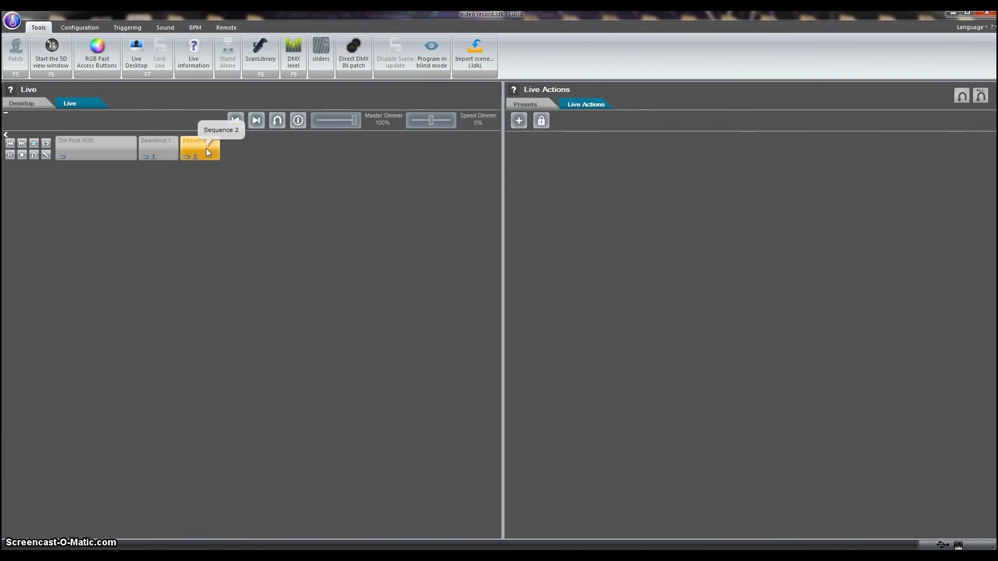
click(108, 140)
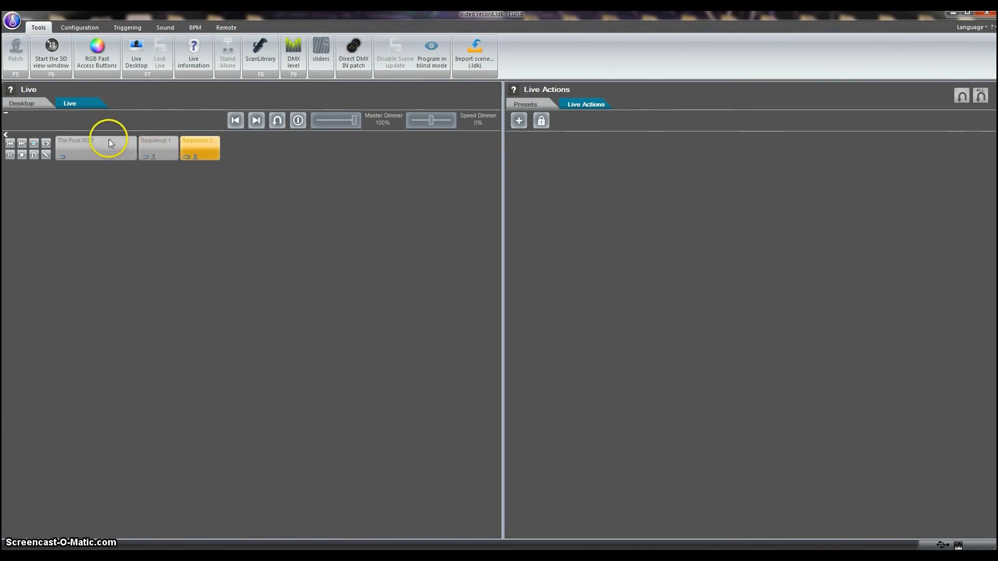
Add a third sequence to The Puck RGB cue on the Desktop and check it in the Live view
click(43, 104)
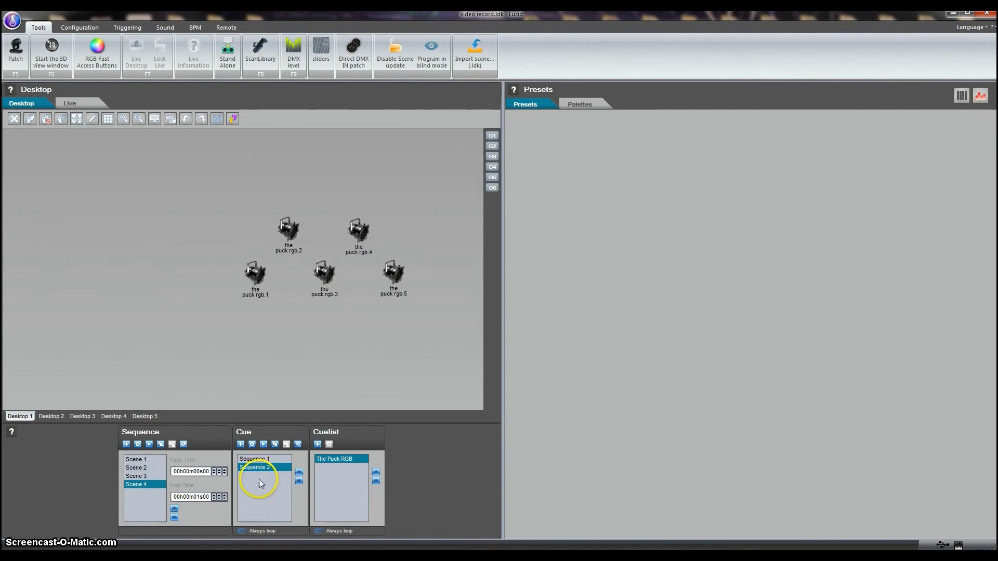
click(240, 445)
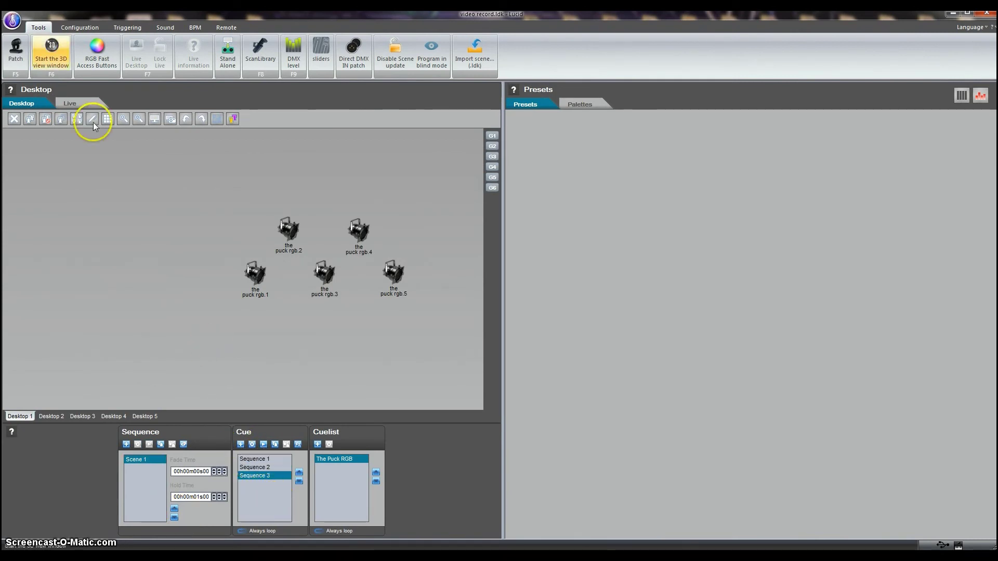
click(72, 103)
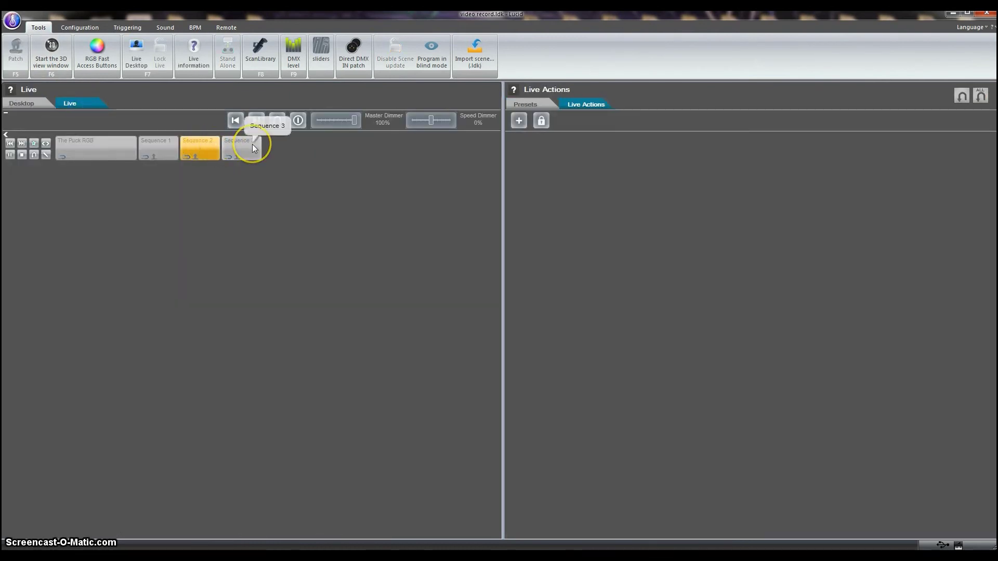
Return to the Desktop view and compare the scenes and timing of Sequence 2 and Sequence 3
click(31, 104)
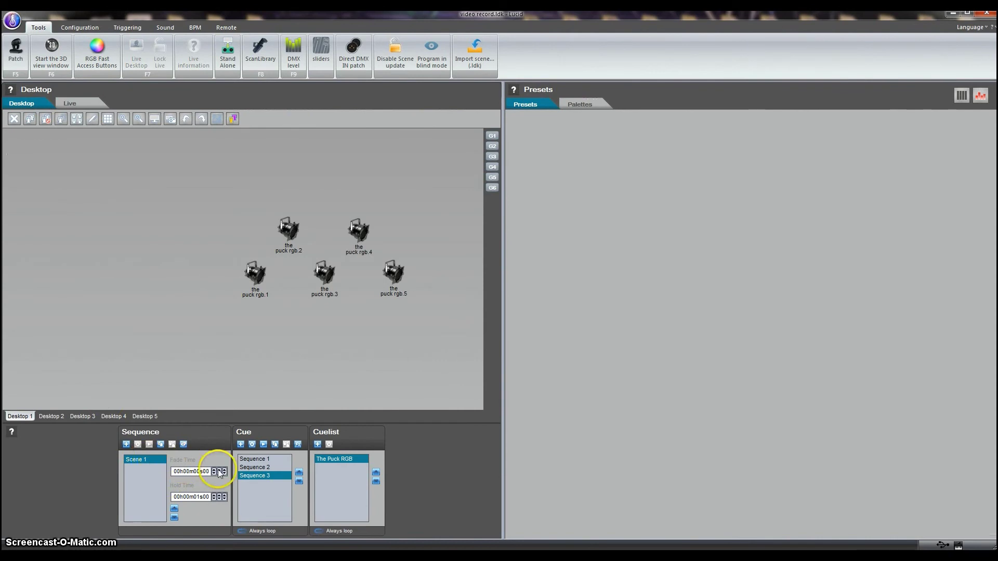
click(254, 467)
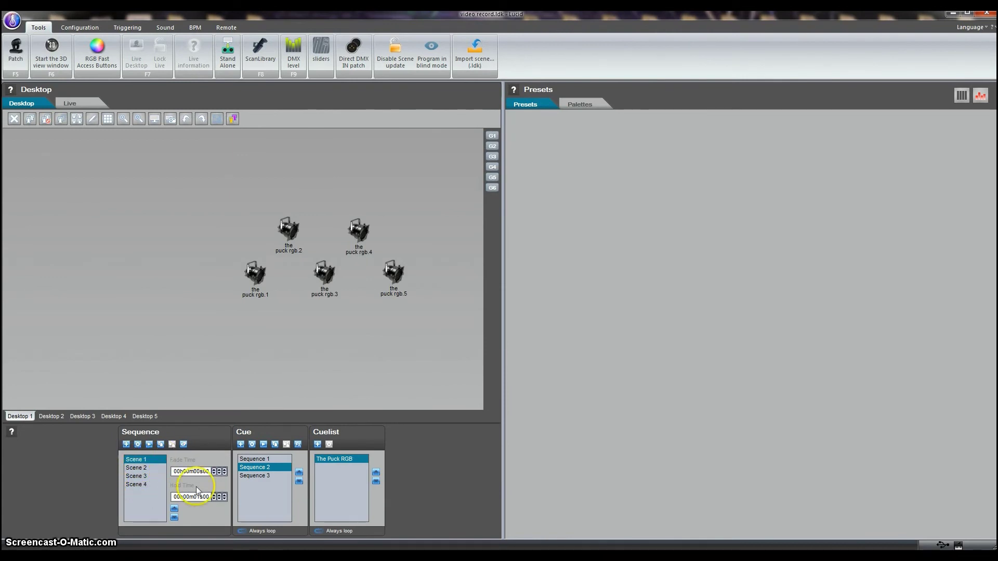
click(256, 475)
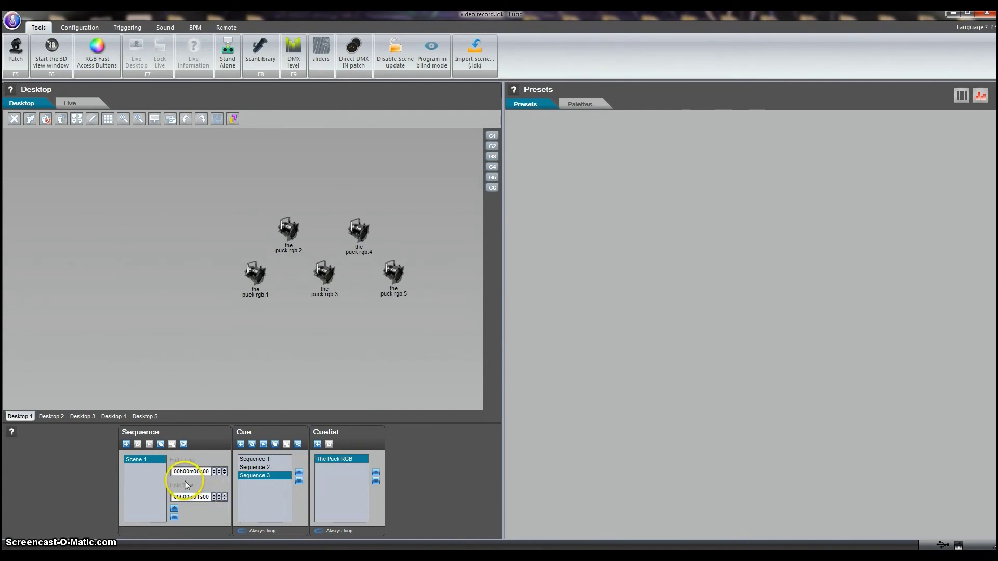
Set the hold time of Scene 1 in Sequence 1 to 10 seconds
click(265, 459)
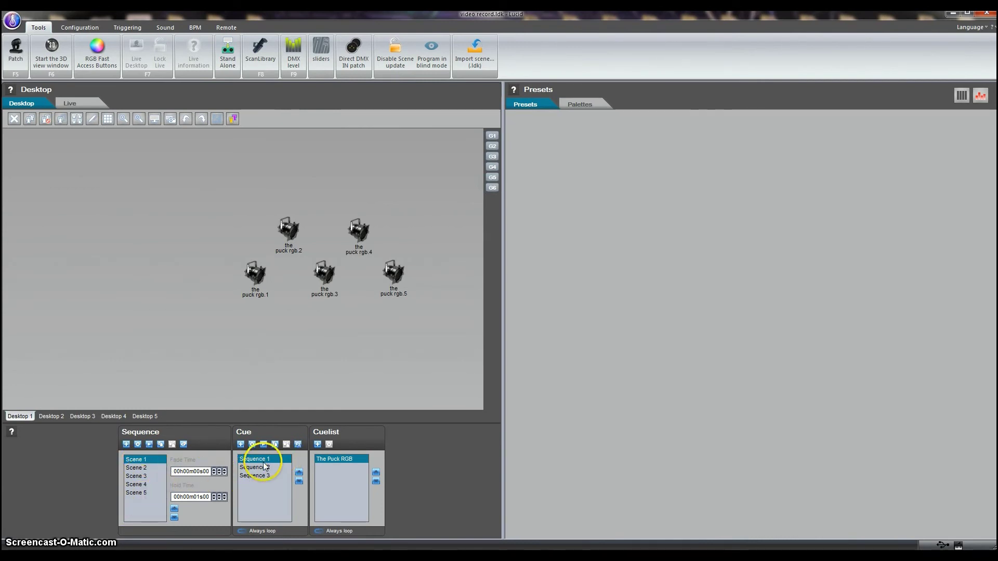
click(201, 471)
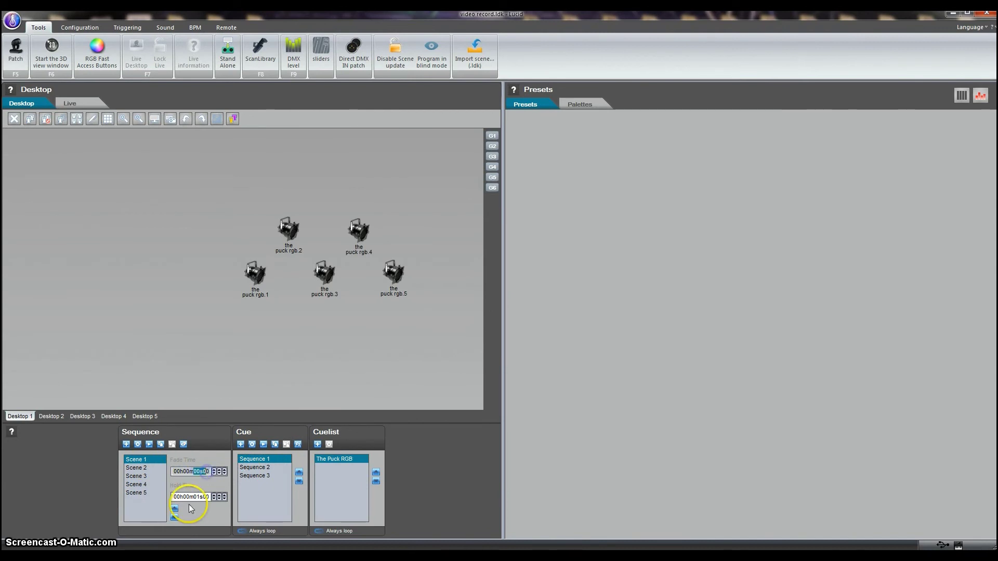
click(207, 497)
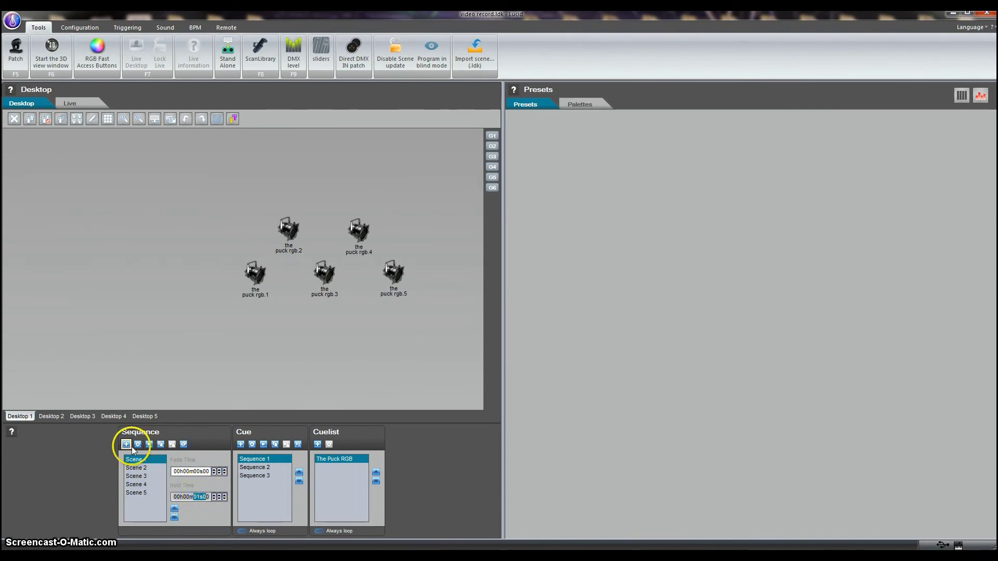
click(196, 496)
drag(196, 497, 215, 497)
click(196, 497)
drag(196, 497, 200, 497)
click(195, 497)
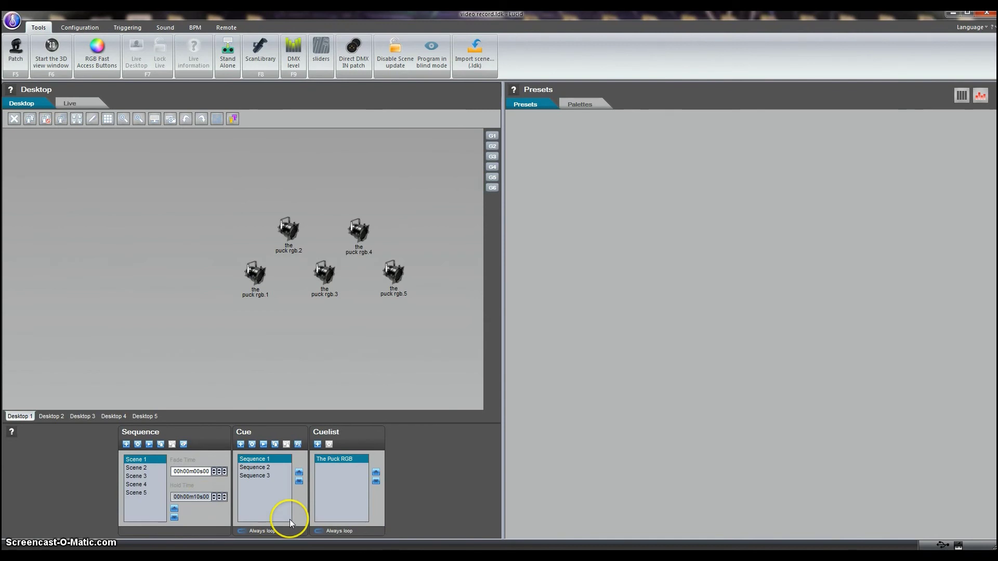
Set the hold time of Scenes 2 to 5 in Sequence 1 to 10 seconds each
click(136, 468)
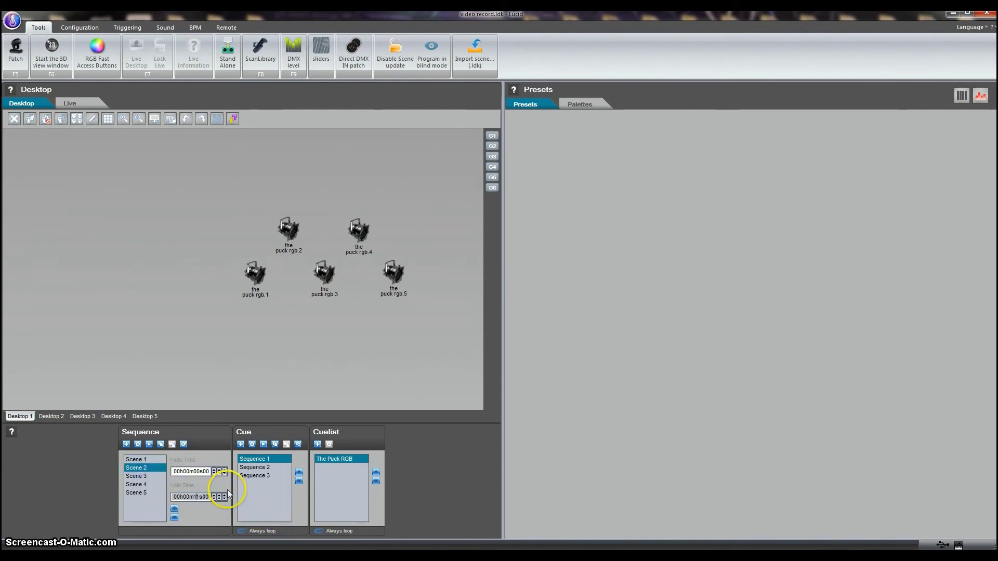
click(145, 476)
click(192, 496)
text(01)
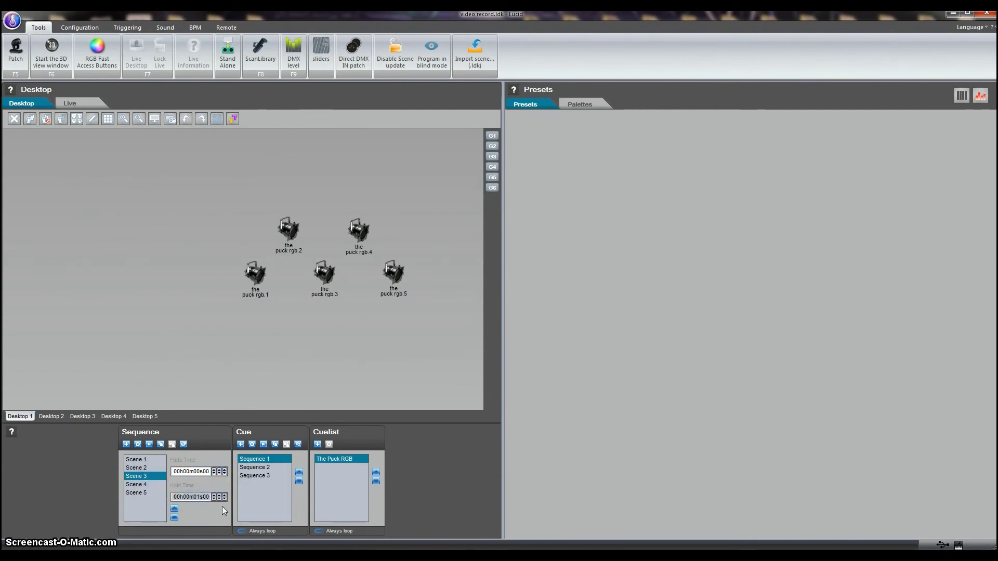
click(136, 484)
click(192, 498)
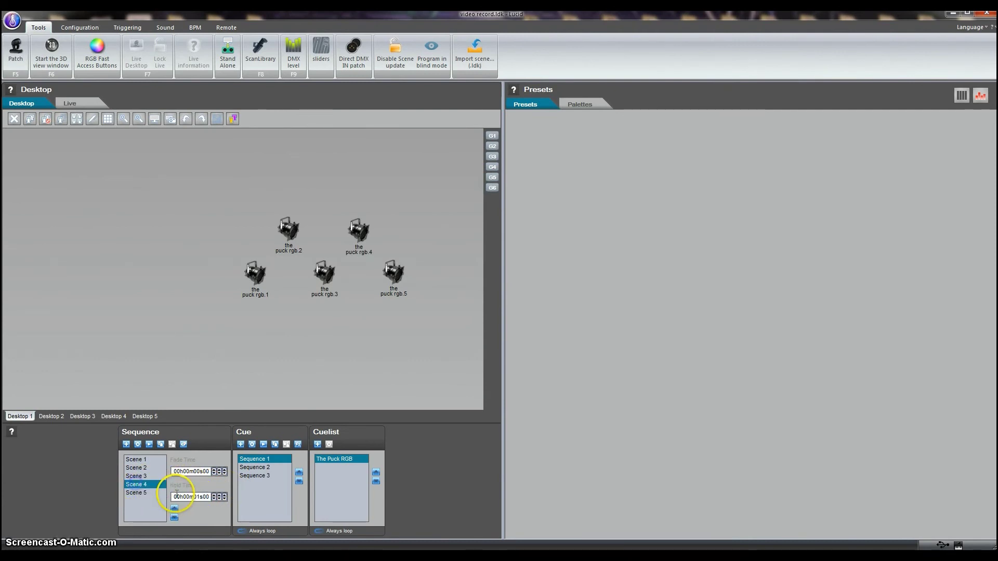
ctrl+click(143, 493)
click(192, 497)
text(0m1)
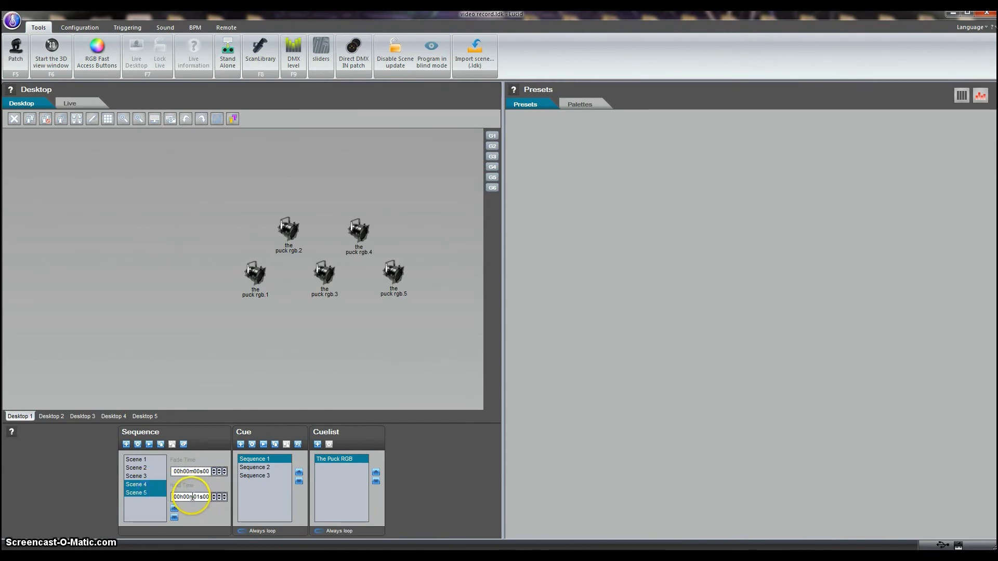
text(1)
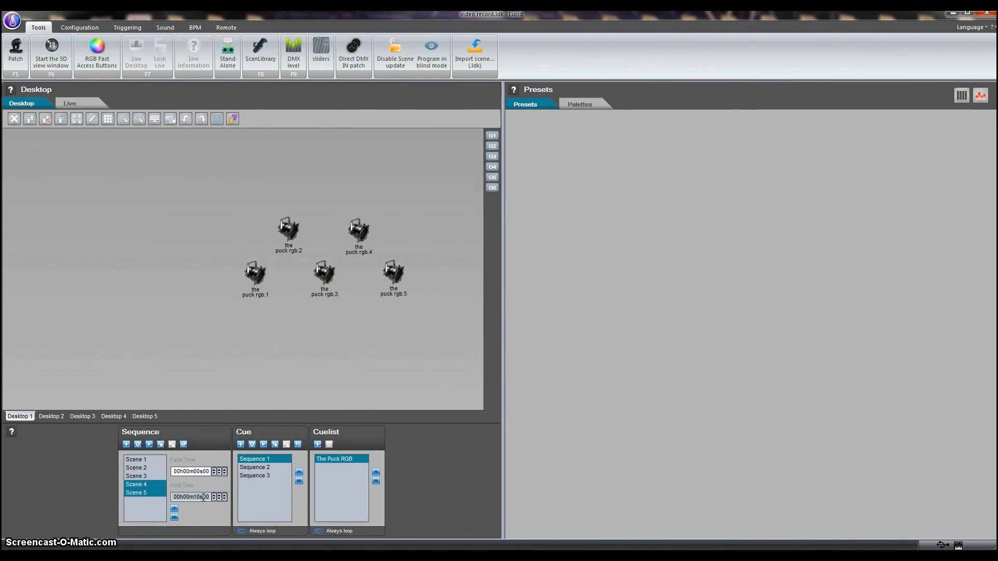
Check the hold times of the scenes in Sequence 1 against Sequence 3
click(273, 507)
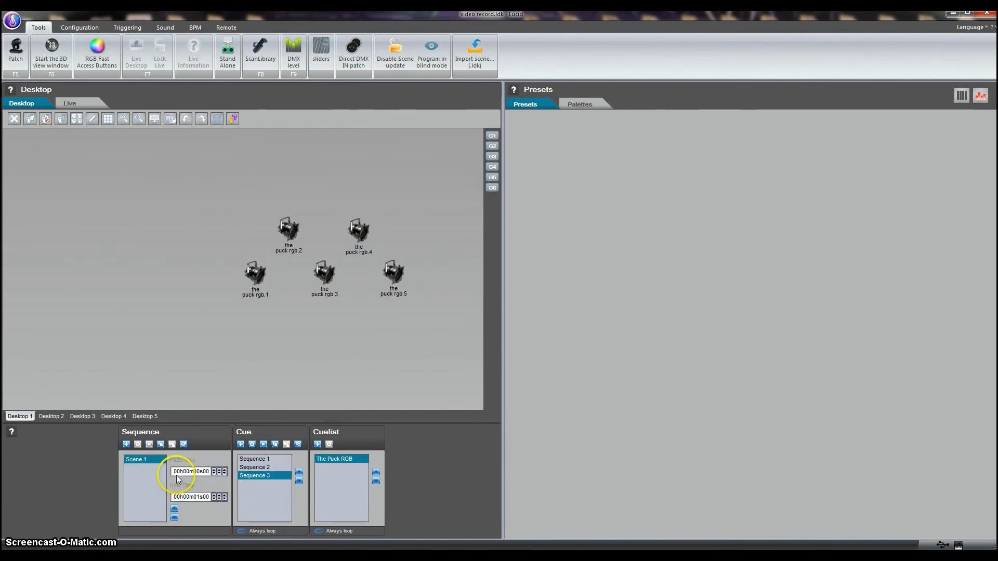
click(262, 459)
click(137, 468)
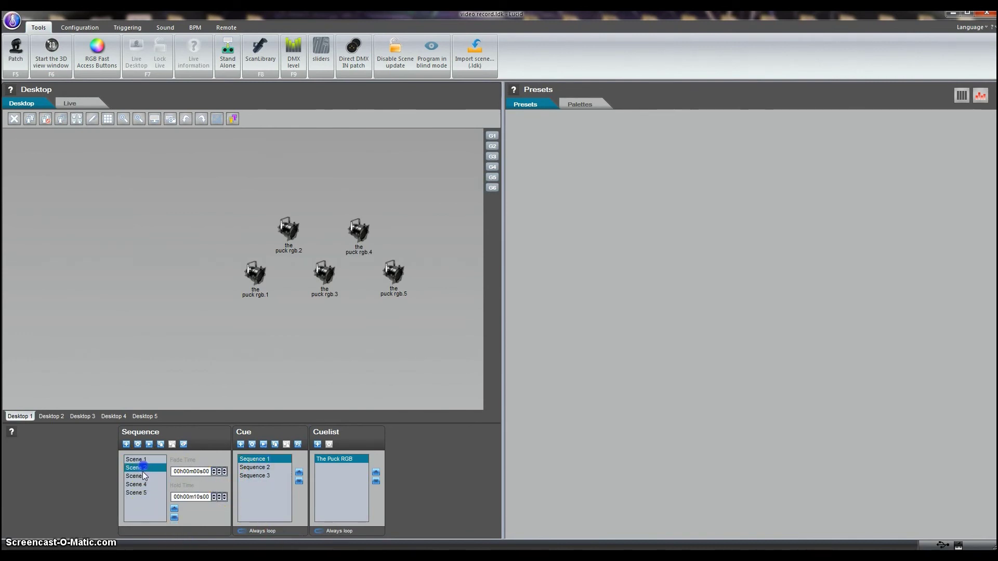
click(140, 486)
click(139, 475)
click(141, 462)
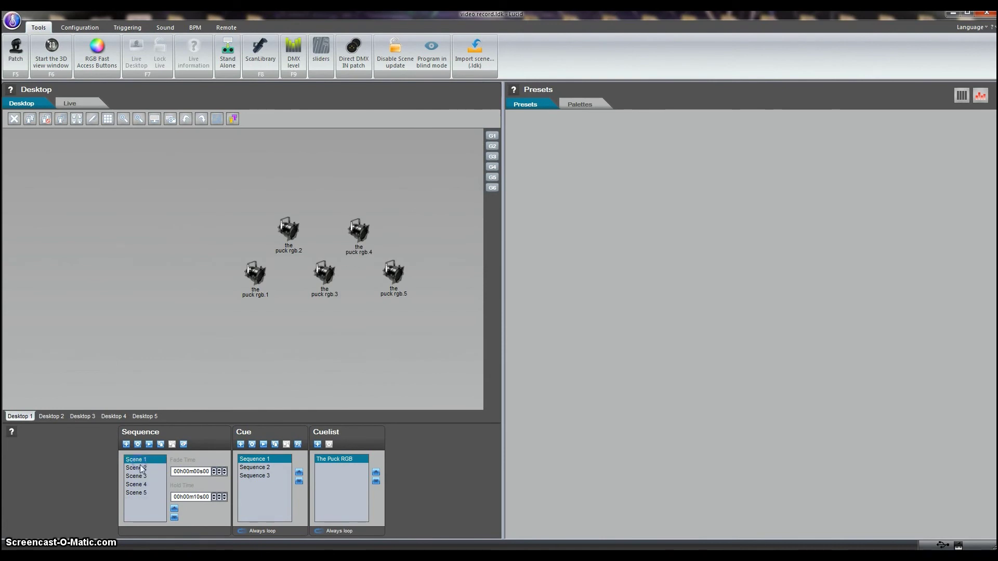
Play The Puck RGB cue in the Live view and set Sequence 1's loop options to 1 loop
click(79, 104)
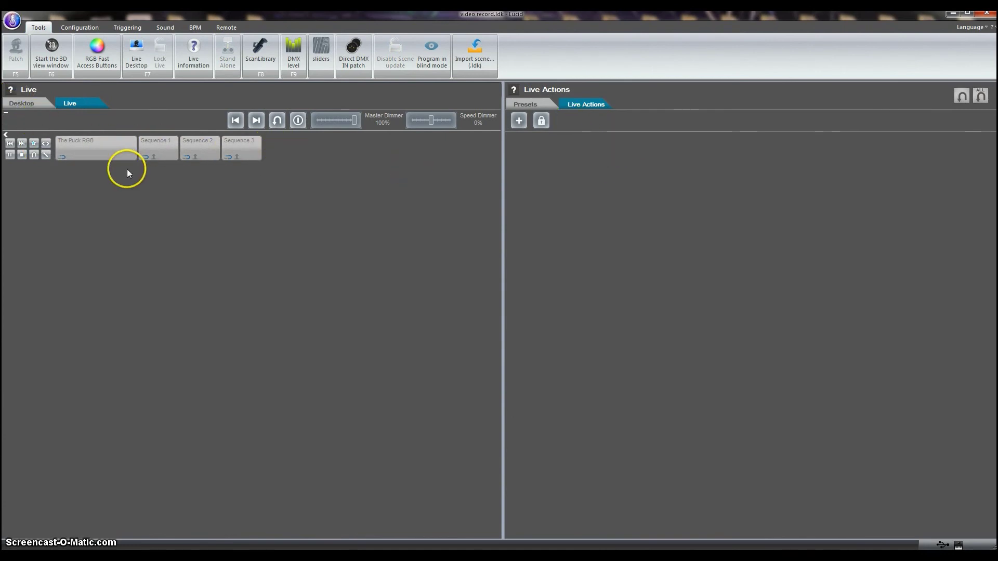
click(94, 150)
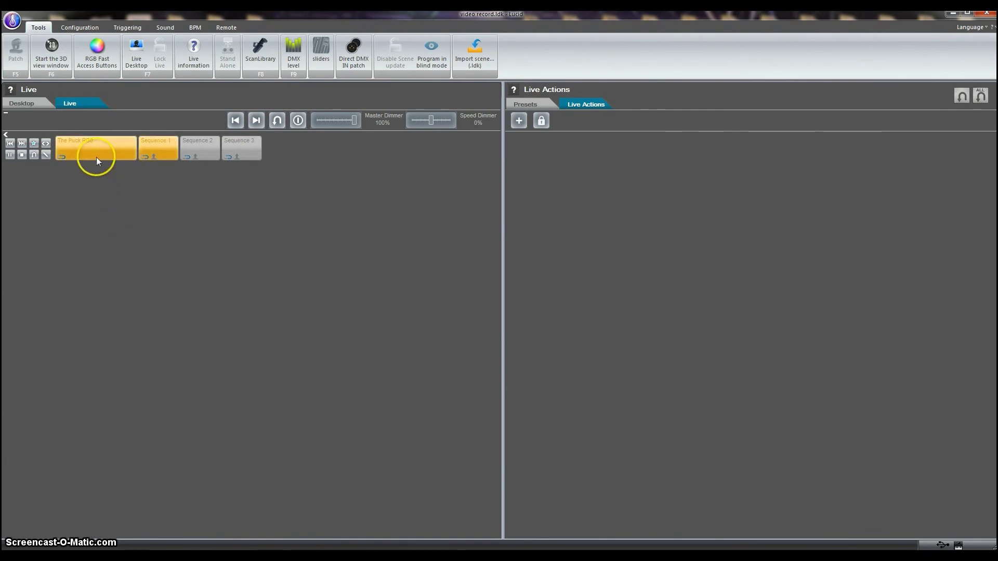
click(159, 148)
right_click(159, 149)
click(204, 166)
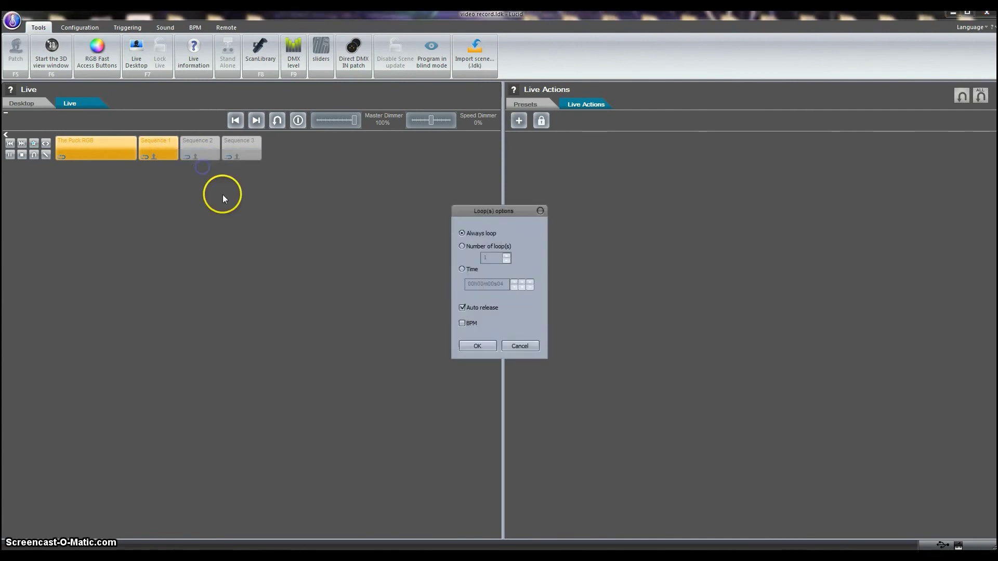
click(462, 246)
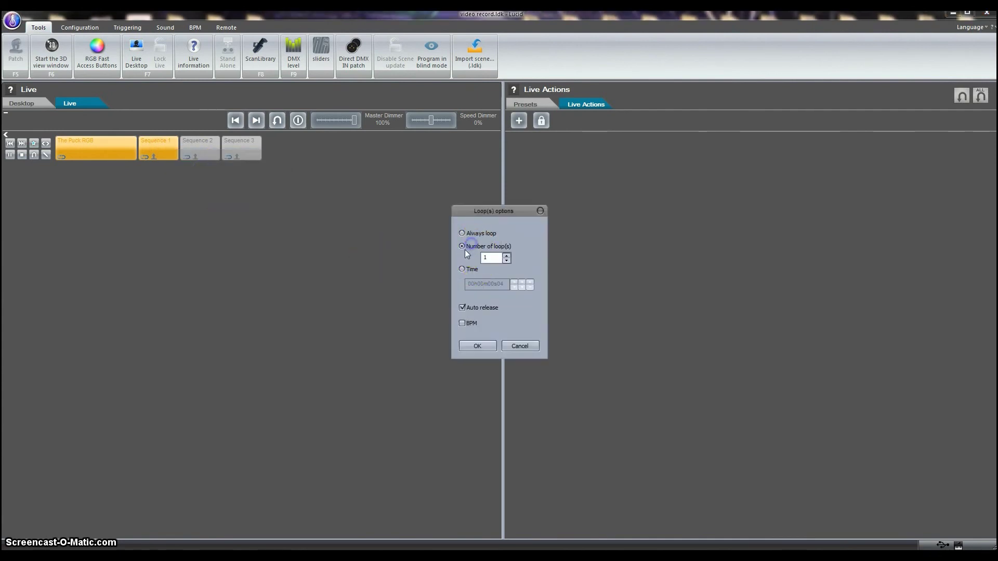
click(478, 345)
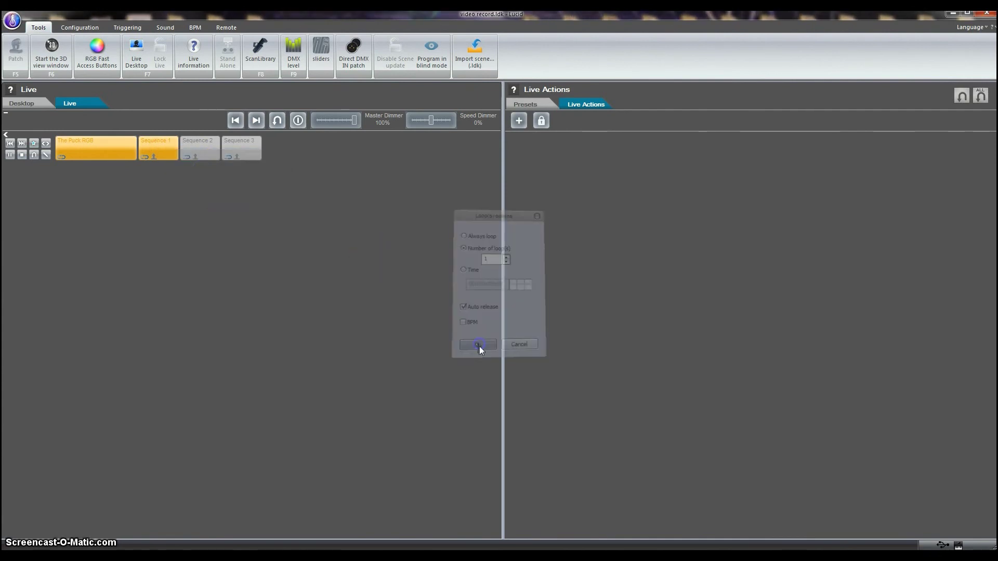
Set the loop options of Sequence 2 and Sequence 3 to 1 loop each and start The Puck RGB cue
right_click(195, 148)
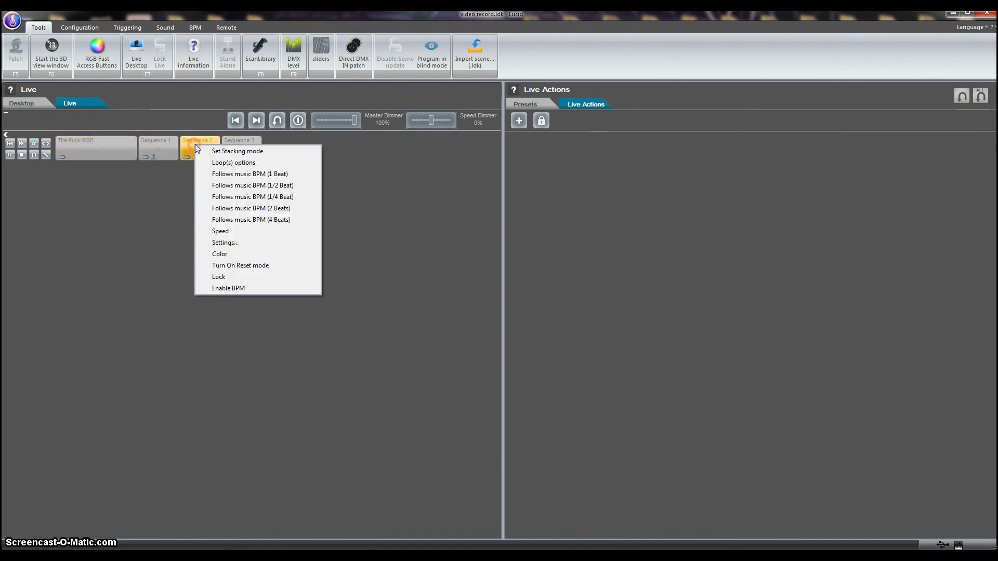
click(214, 161)
click(457, 247)
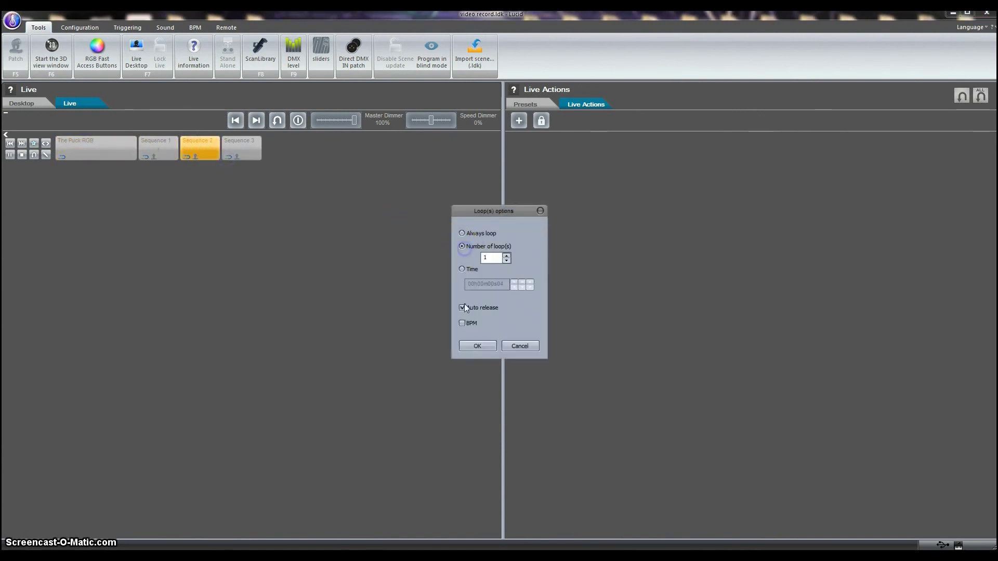
click(473, 346)
right_click(246, 156)
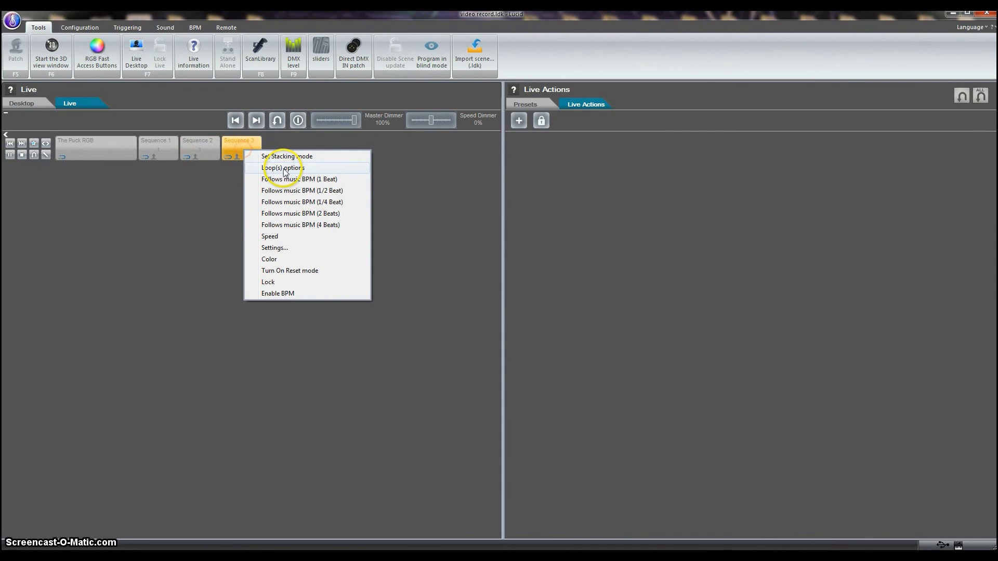
click(283, 168)
click(462, 246)
click(476, 345)
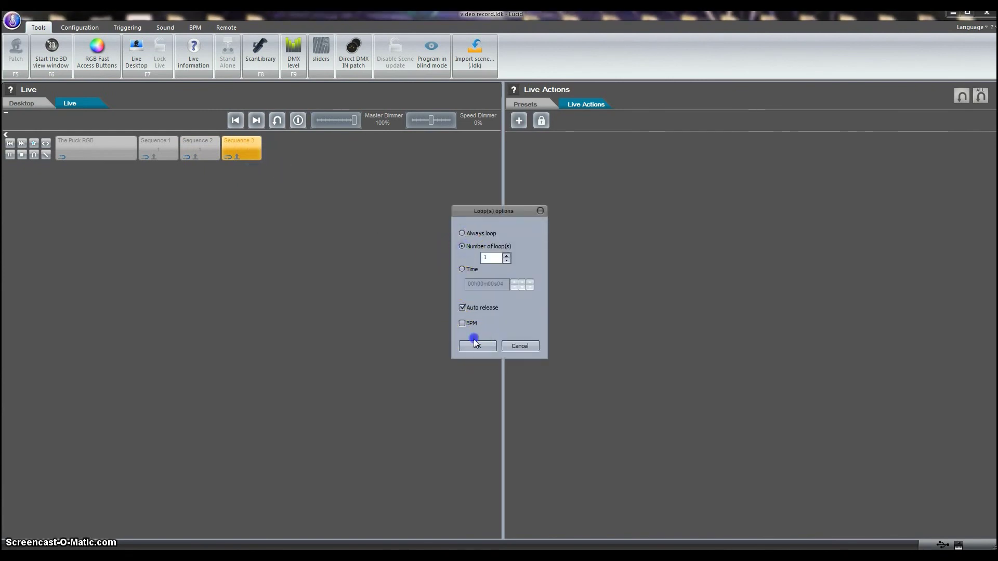
click(60, 154)
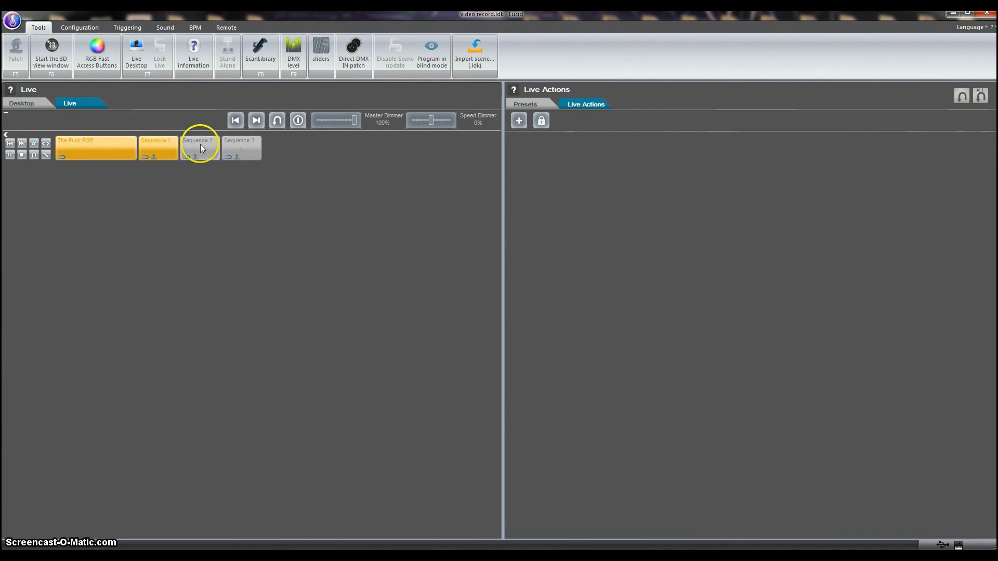
Return to the Desktop view, select all five puck rgb fixtures and clear the selection again
click(27, 103)
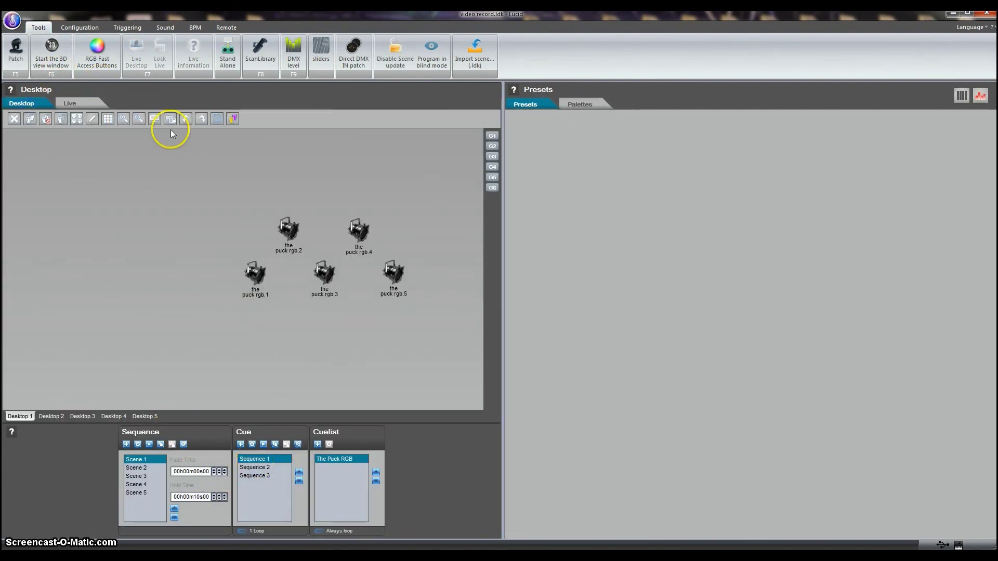
click(254, 283)
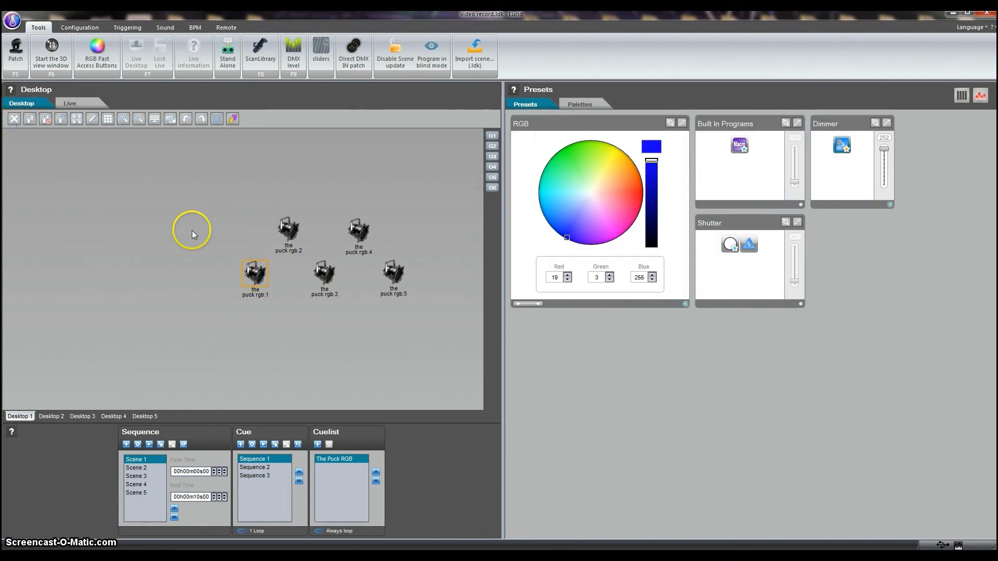
click(33, 120)
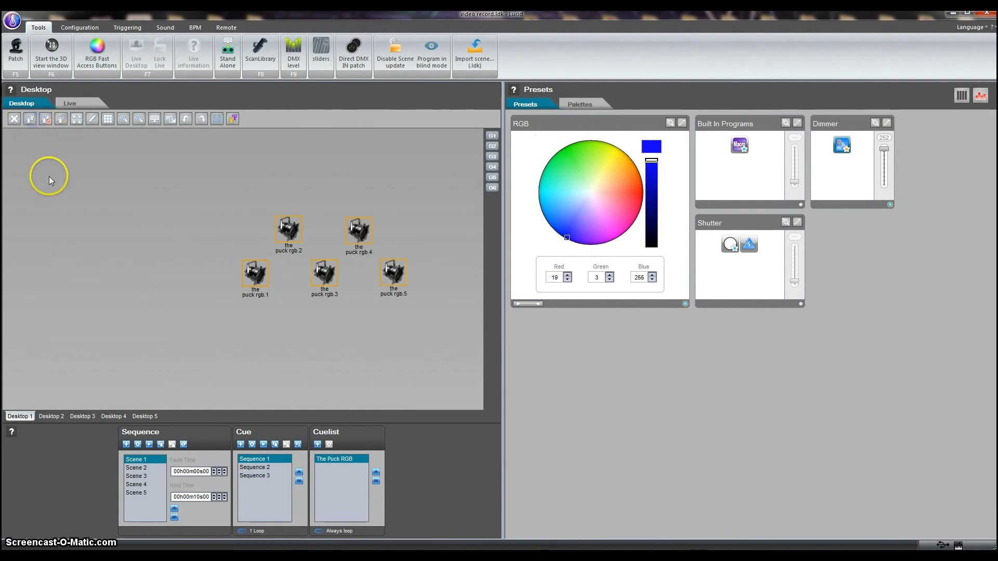
click(43, 119)
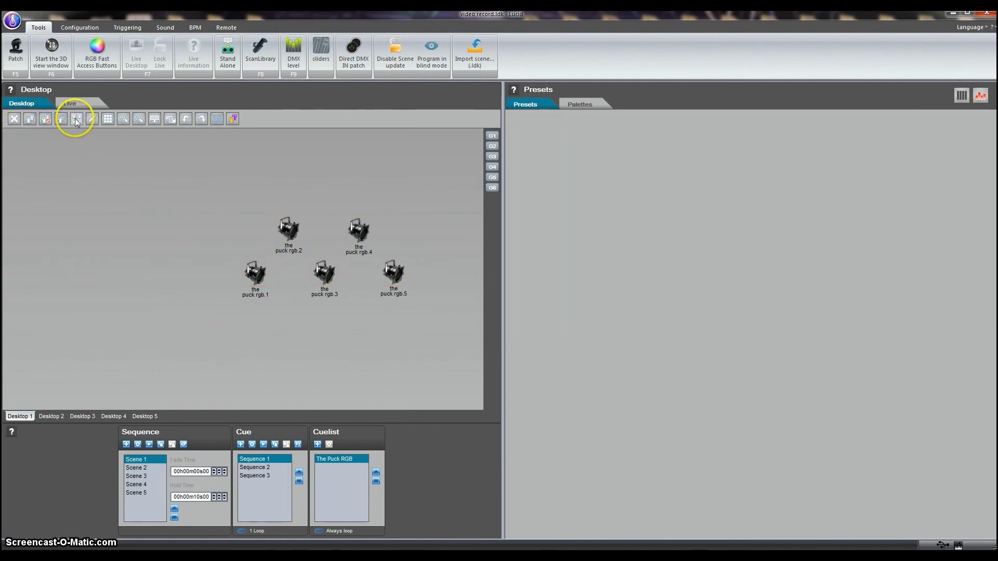
click(171, 119)
click(76, 121)
drag(242, 179, 426, 311)
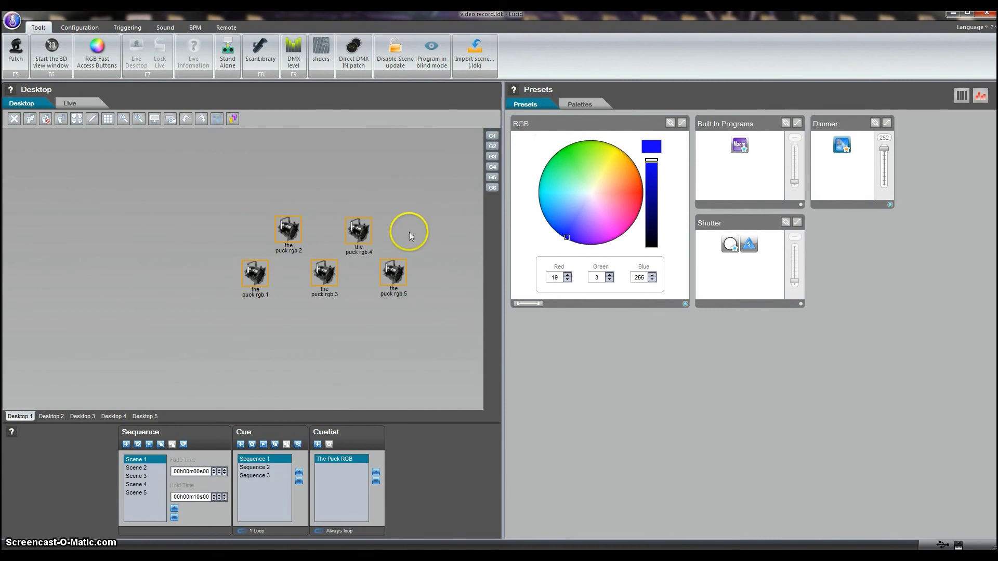
click(398, 195)
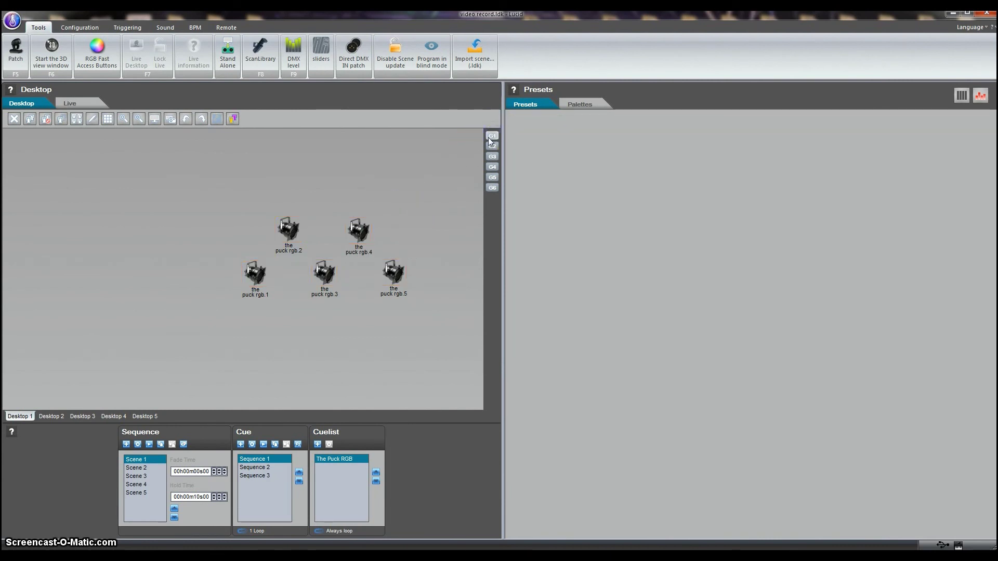
click(357, 192)
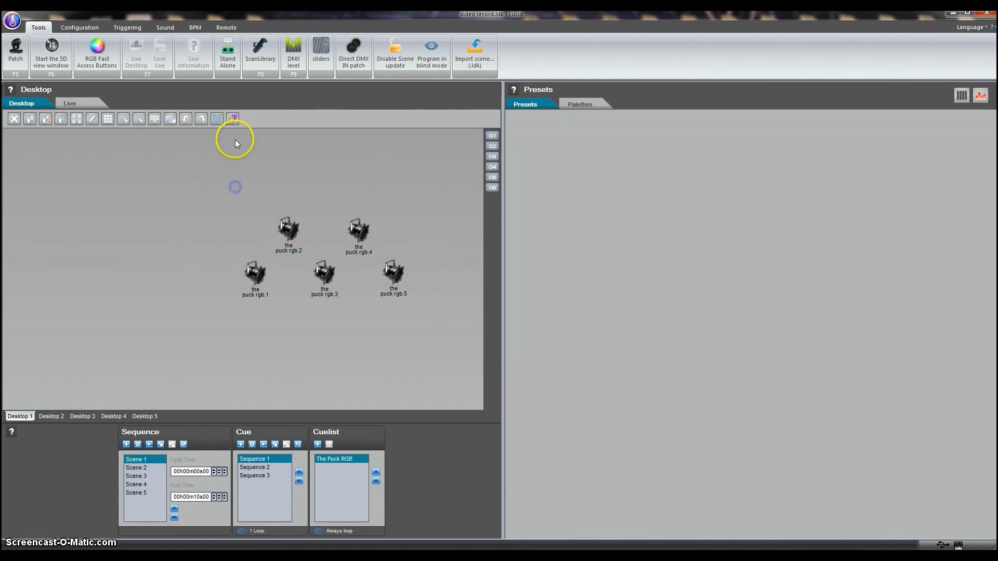
Select all five puck rgb fixtures, store them as seen now in the first group slot and close the group grid
drag(224, 207, 433, 299)
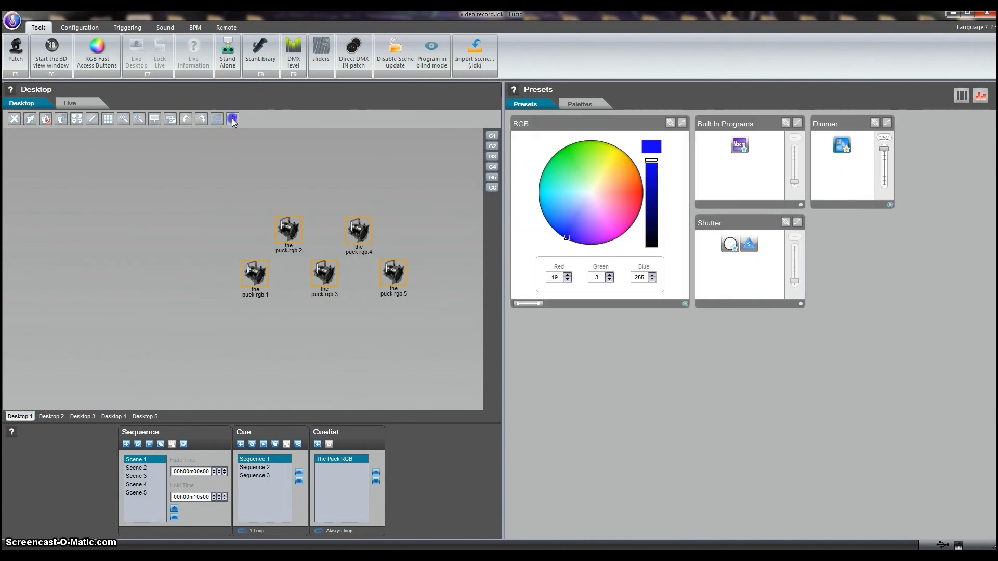
click(232, 119)
click(15, 107)
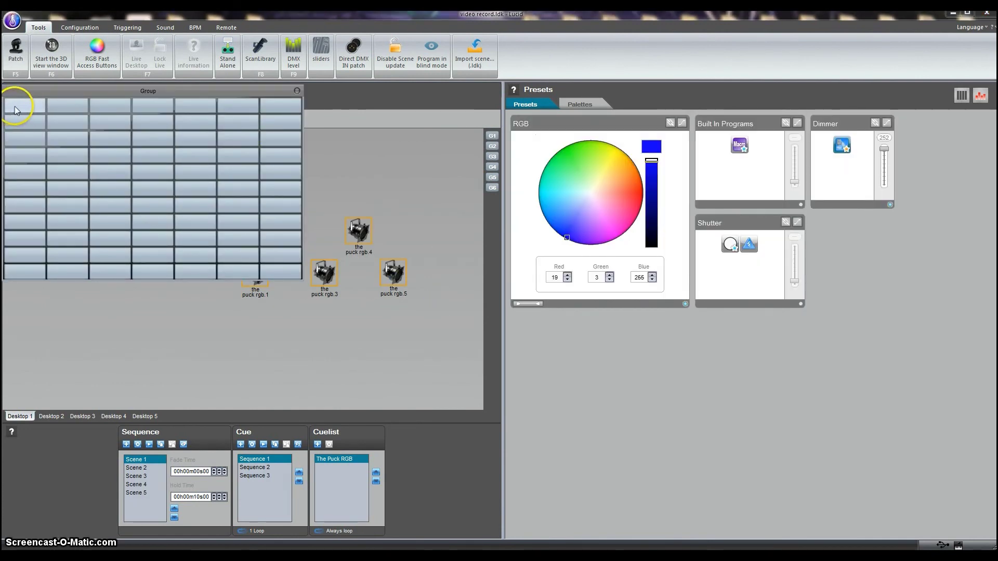
click(28, 107)
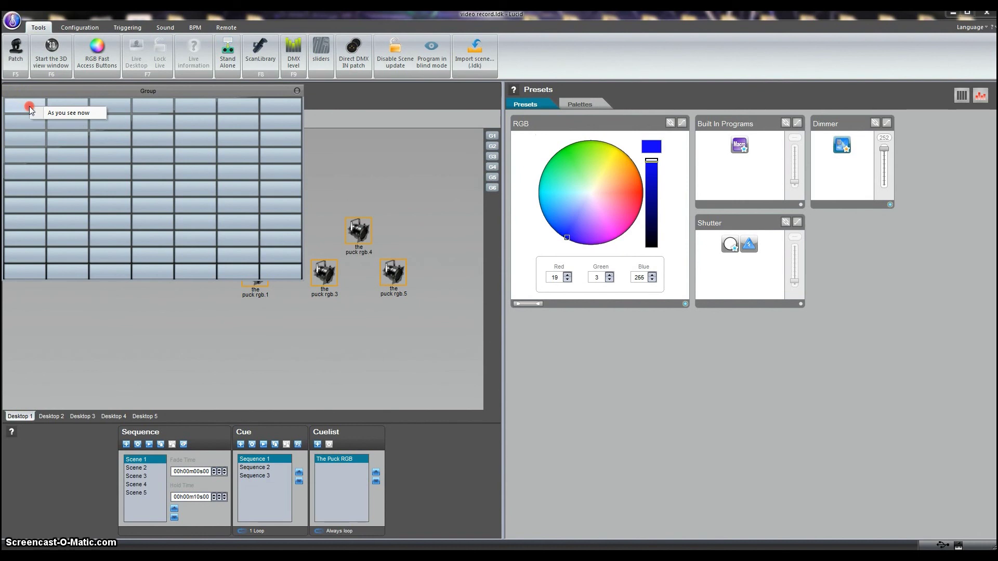
click(68, 114)
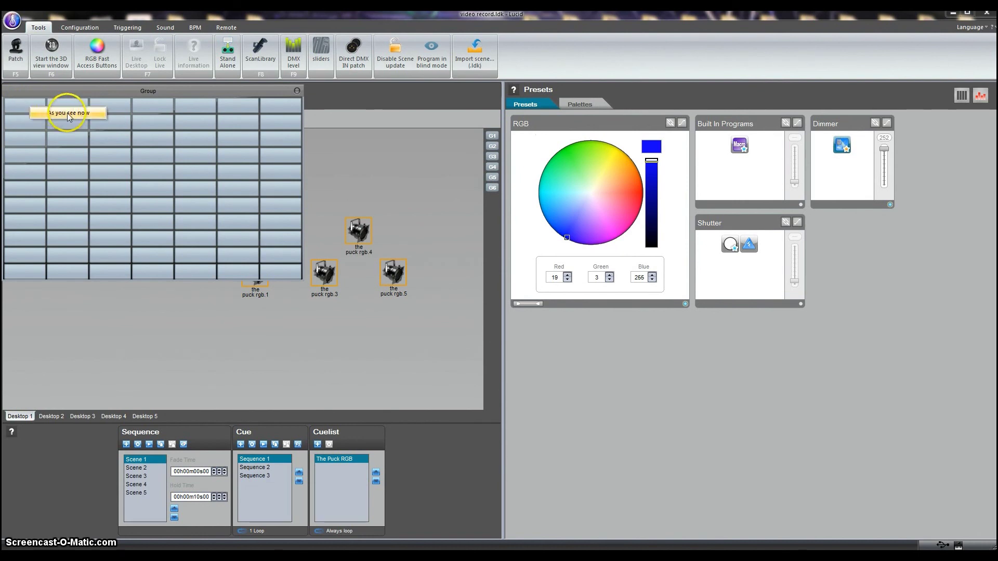
drag(111, 91, 197, 125)
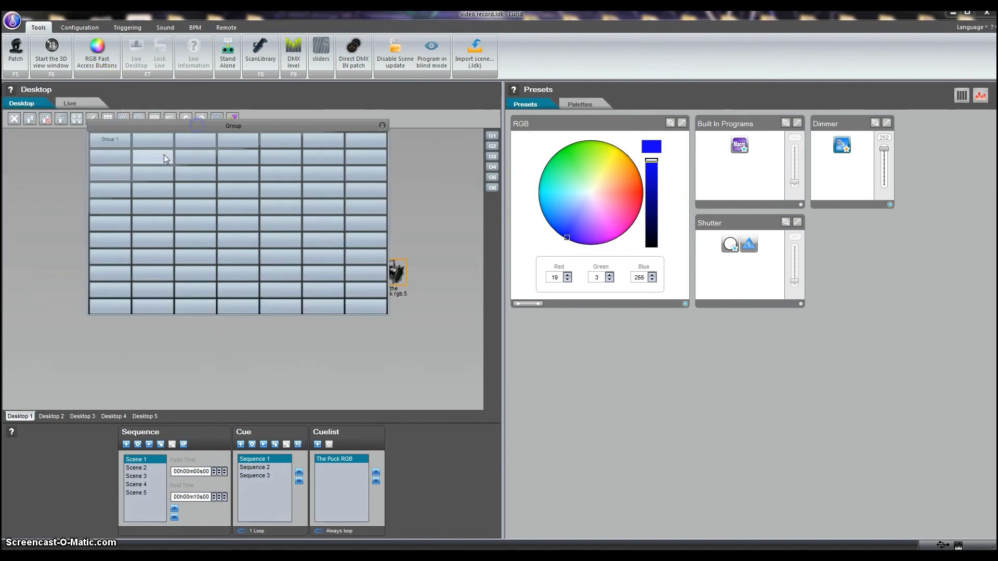
click(381, 126)
Test recalling the stored fixture group with G1 and clear the fixture selection
click(493, 136)
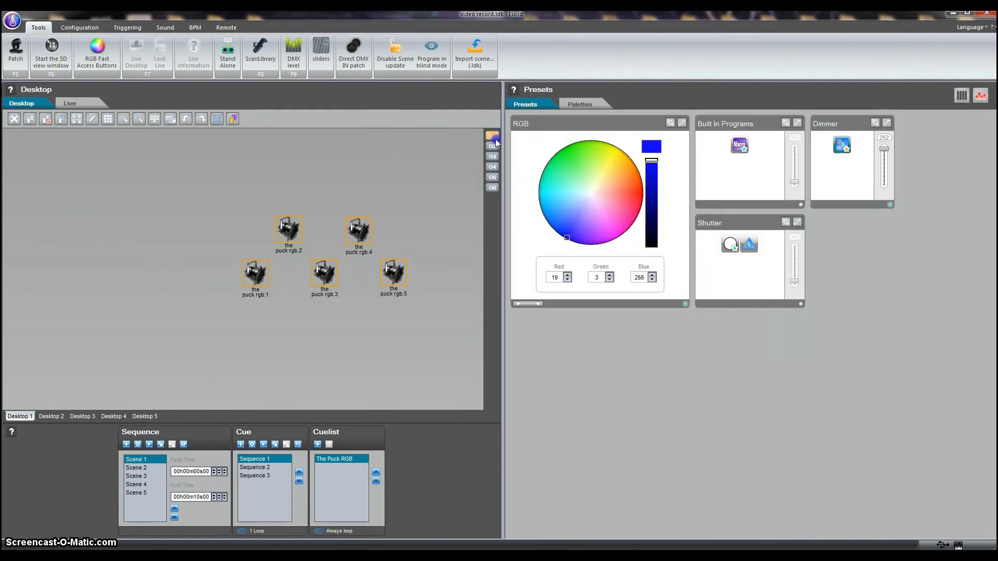
click(493, 136)
click(314, 285)
click(357, 335)
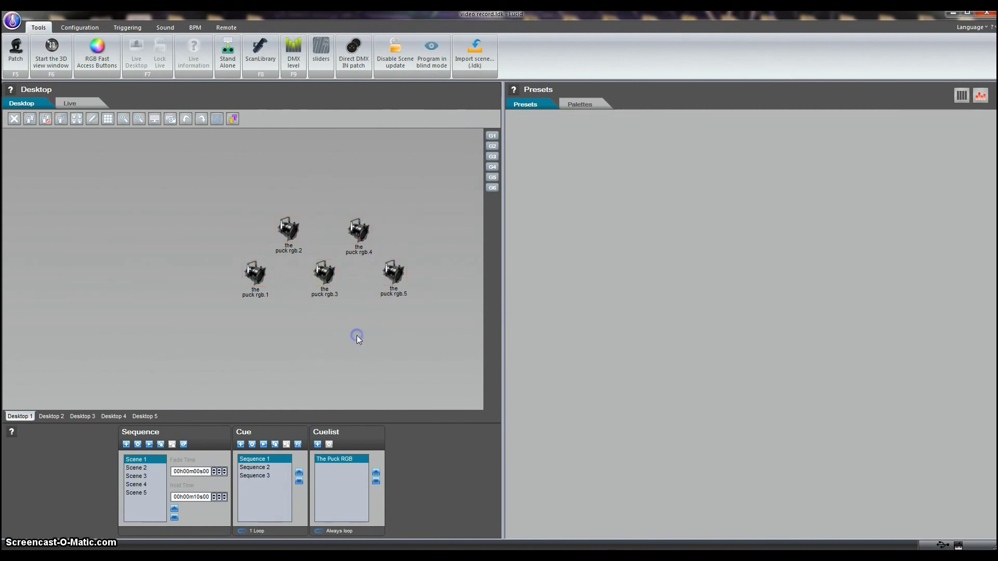
Try to store another fixture selection in the second group slot and recall it with G2
drag(344, 252, 422, 291)
click(232, 118)
click(150, 139)
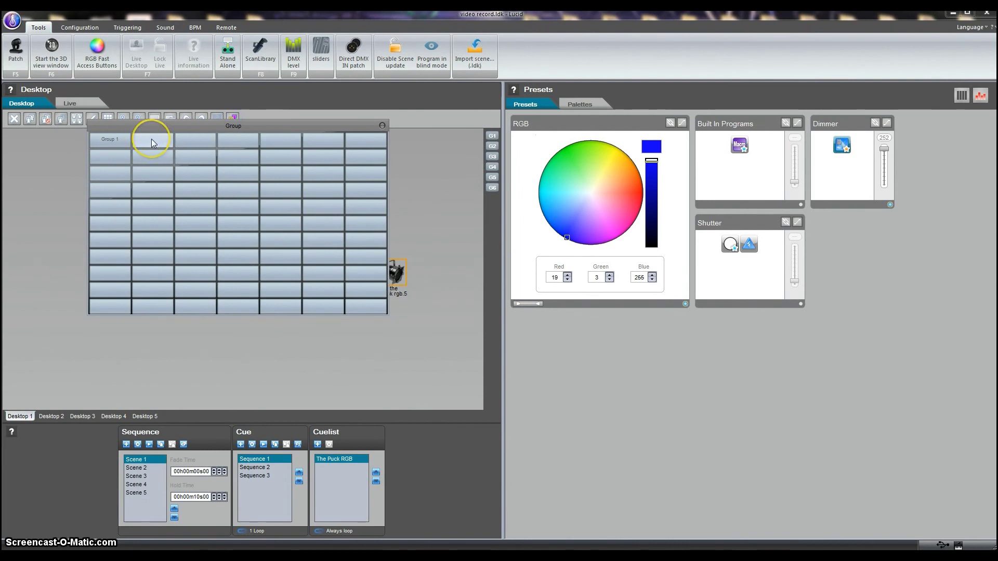
click(151, 139)
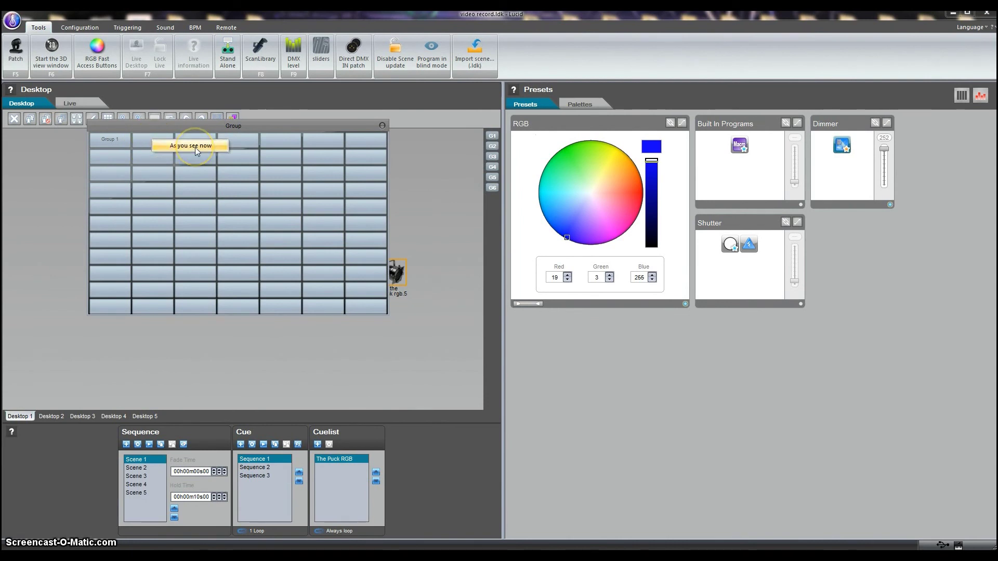
click(282, 126)
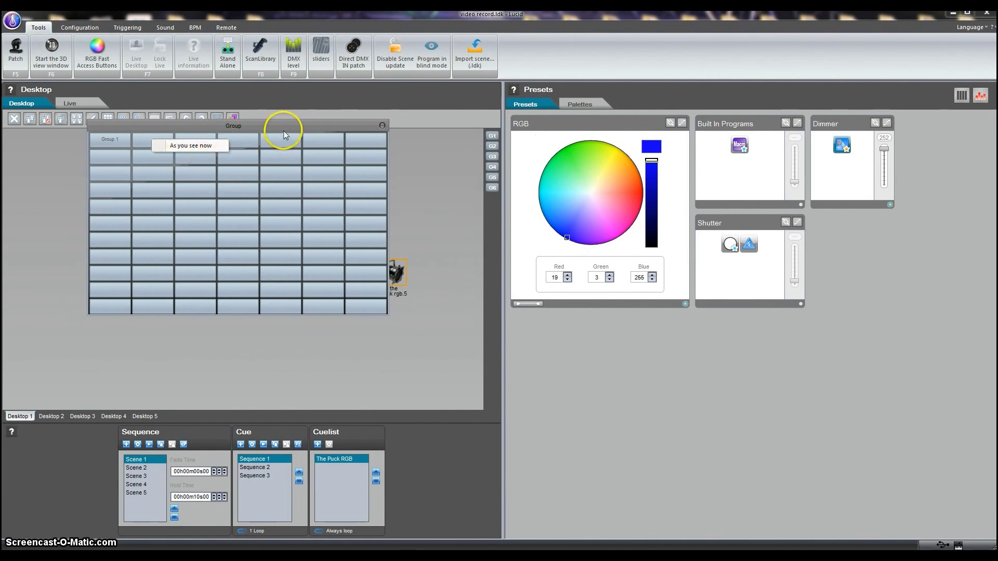
drag(285, 127, 298, 130)
click(395, 128)
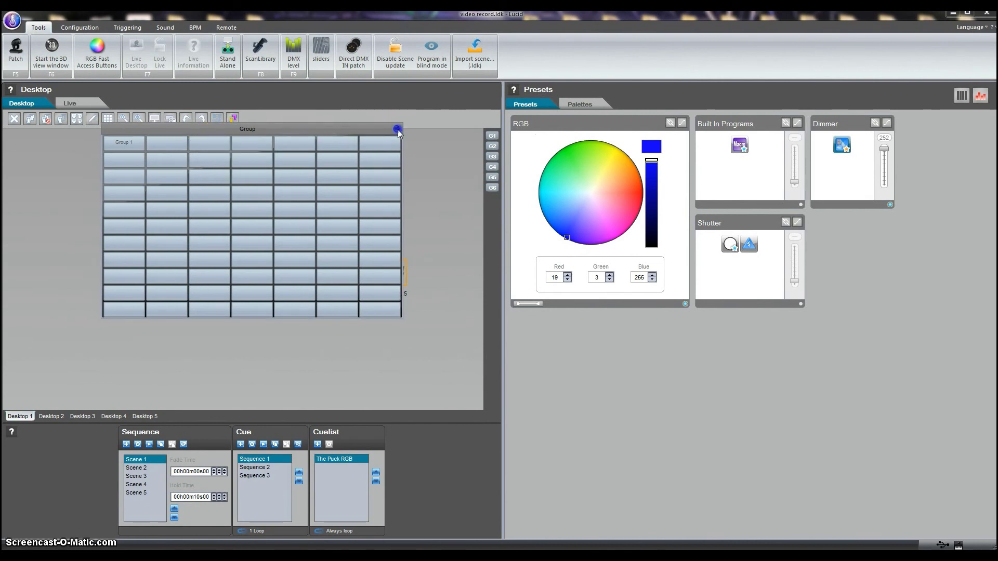
click(494, 147)
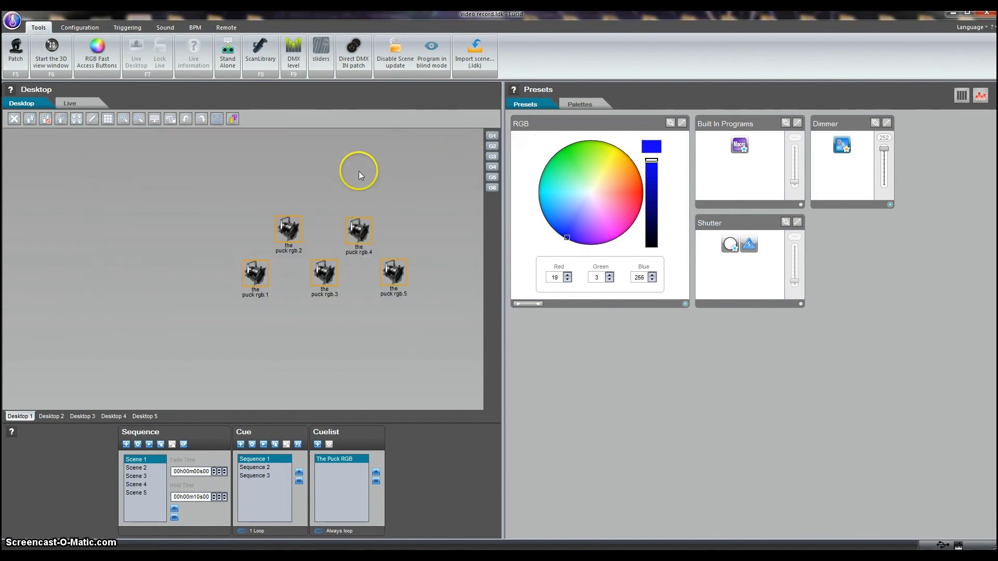
click(316, 171)
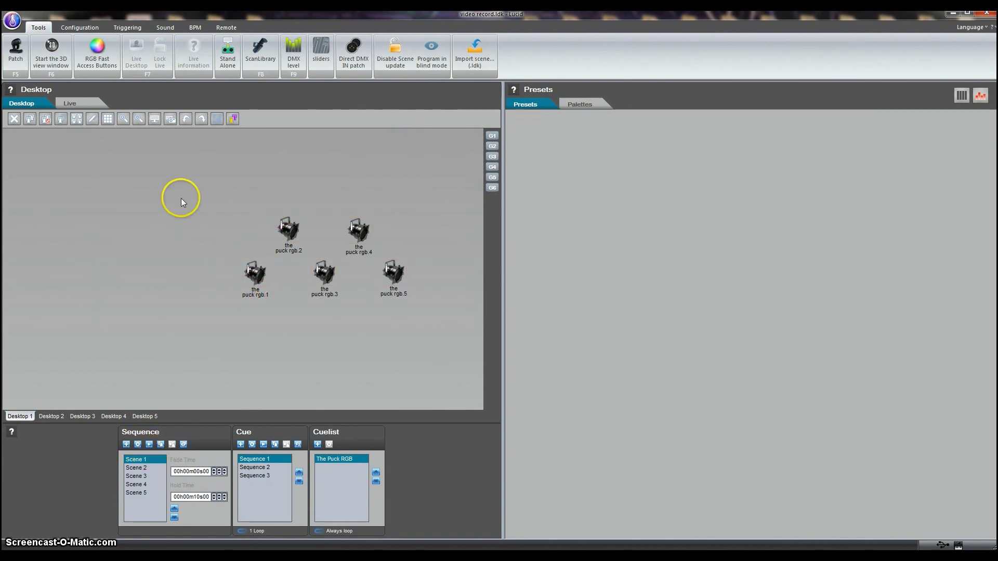
Look at The Puck RGB cue in the Live view and return to the Desktop view
drag(201, 174, 432, 315)
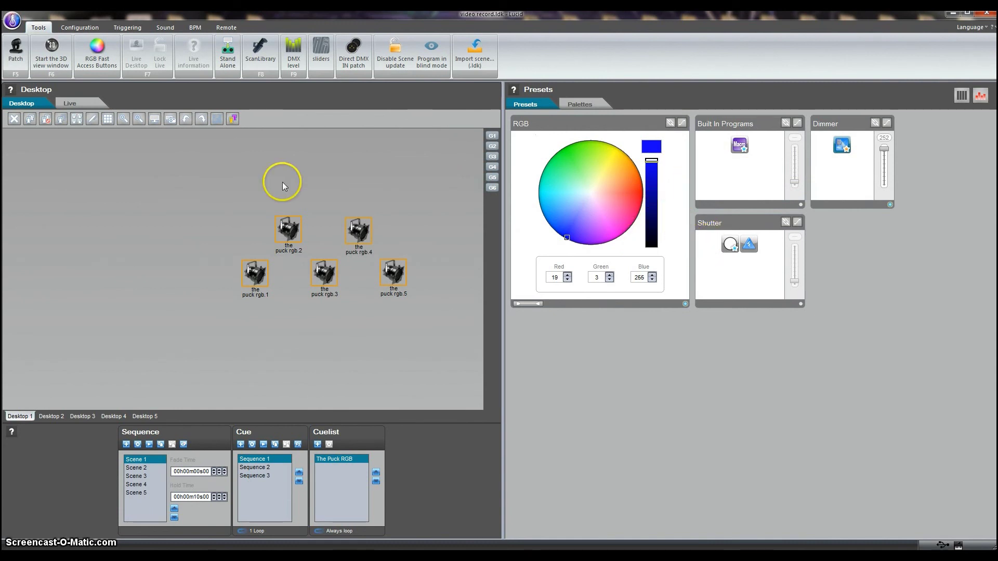
click(72, 103)
click(106, 154)
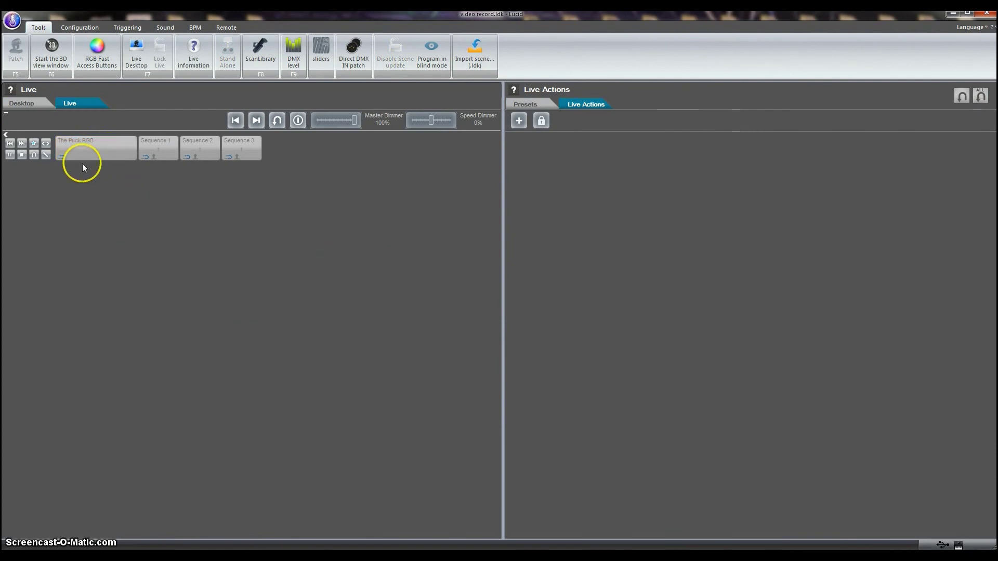
click(27, 103)
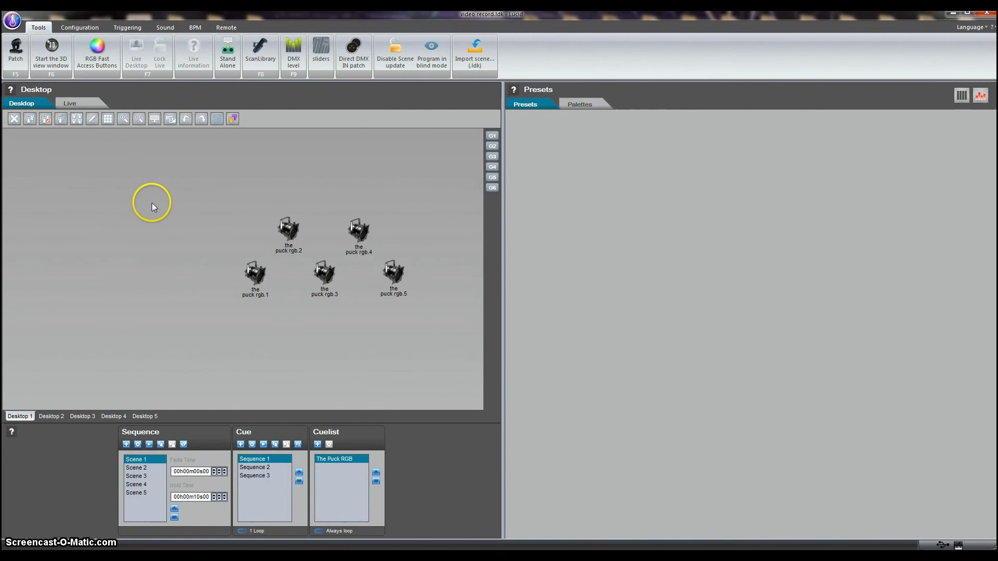
drag(187, 182, 451, 330)
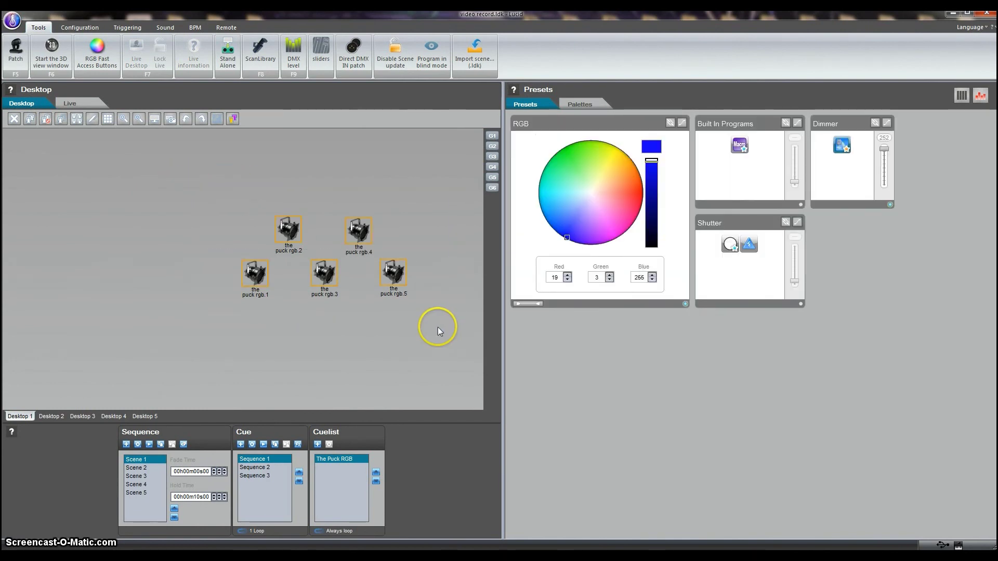
click(437, 326)
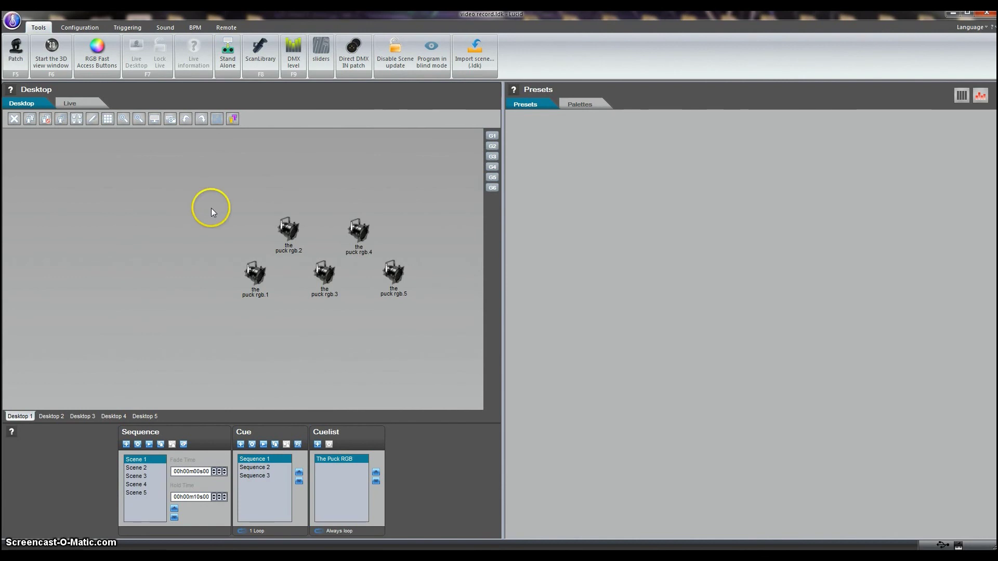
mouse_move(220, 201)
mouse_down()
mouse_move(418, 319)
mouse_move(222, 203)
mouse_up()
click(418, 319)
click(223, 199)
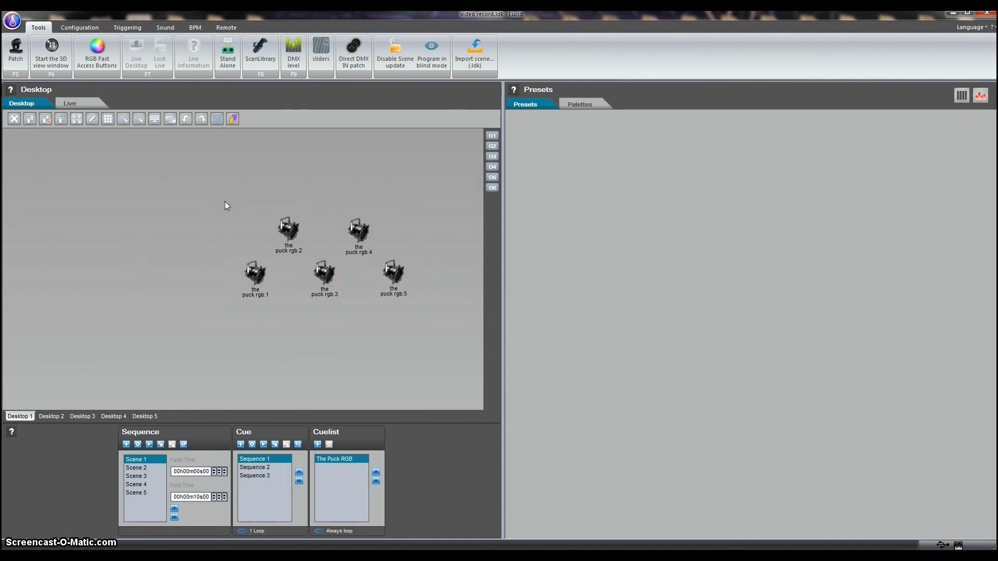